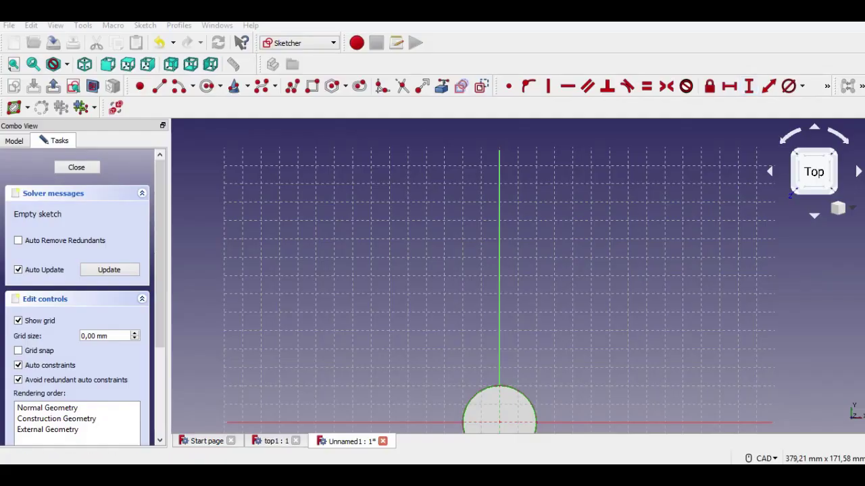
# Start a polyline at the top of the circle and draw a segment about 105 mm upward along the vertical axis
pyautogui.click(292, 86)
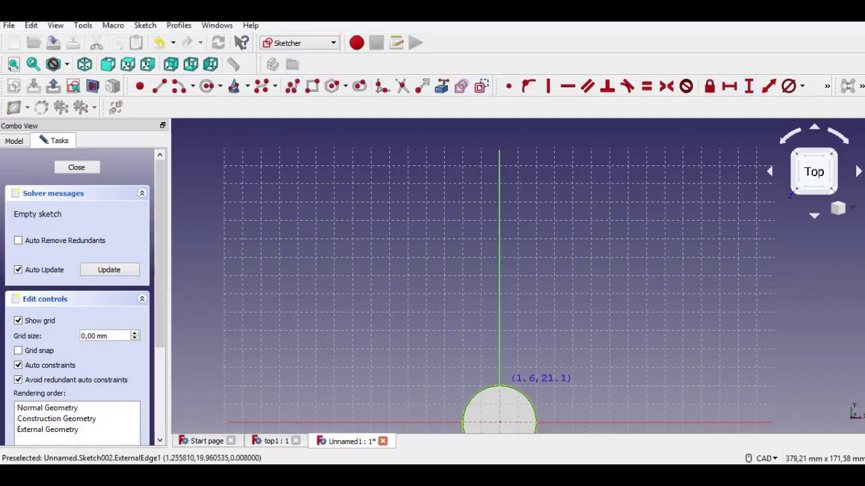
pyautogui.click(500, 386)
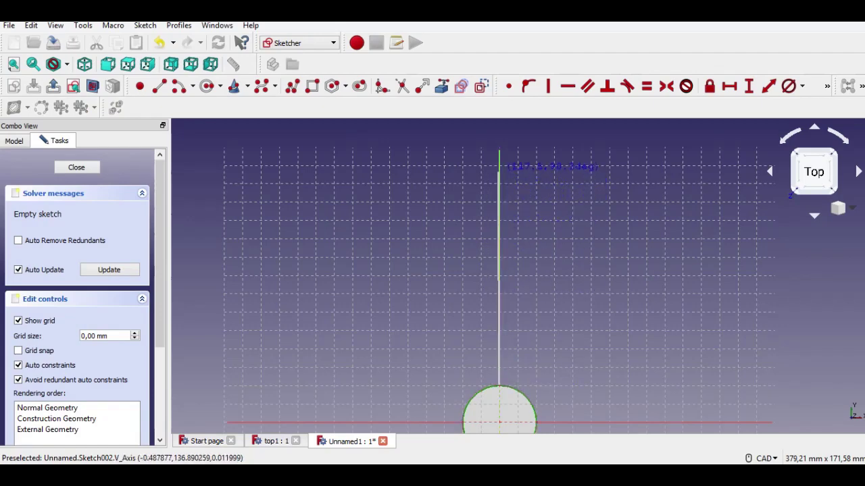
pyautogui.moveTo(499, 175); pyautogui.dragTo(496, 206, button='middle')
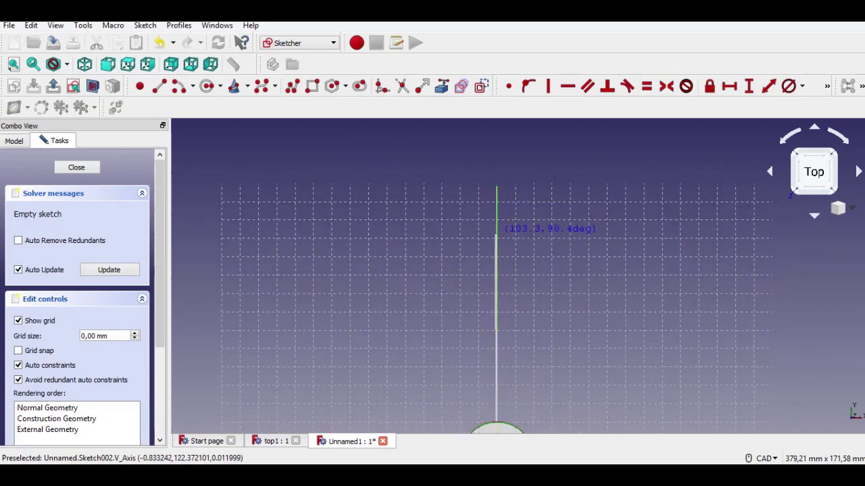
pyautogui.scroll(3, 498, 223)
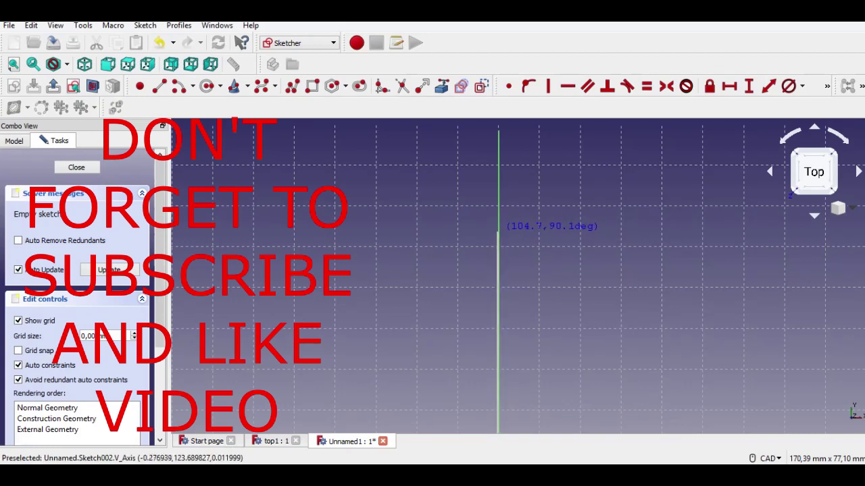
pyautogui.click(498, 231)
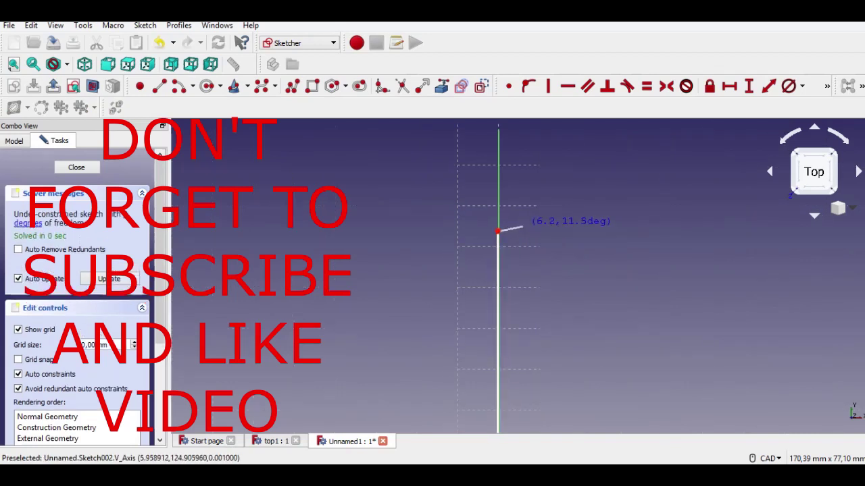
# Continue the polyline with a perpendicular arc of about 10 mm radius bulging outward, then a tangent reverse arc of about 28 mm radius
pyautogui.press('m')
pyautogui.press('m')
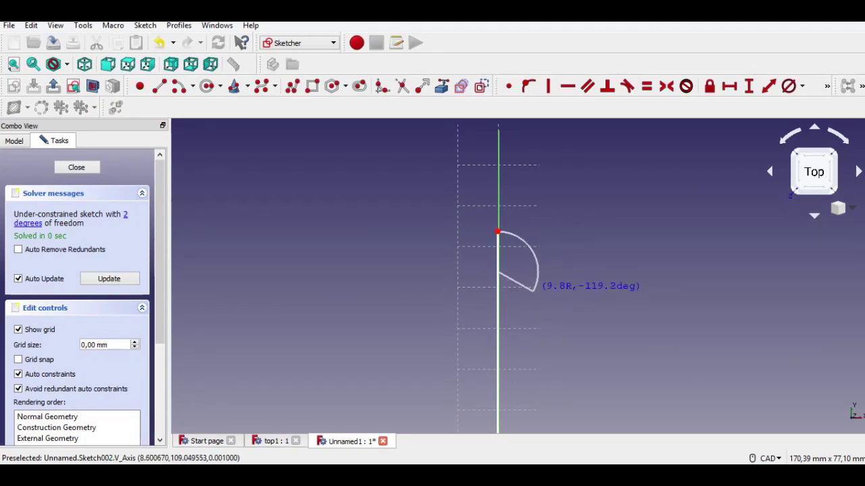
pyautogui.click(533, 291)
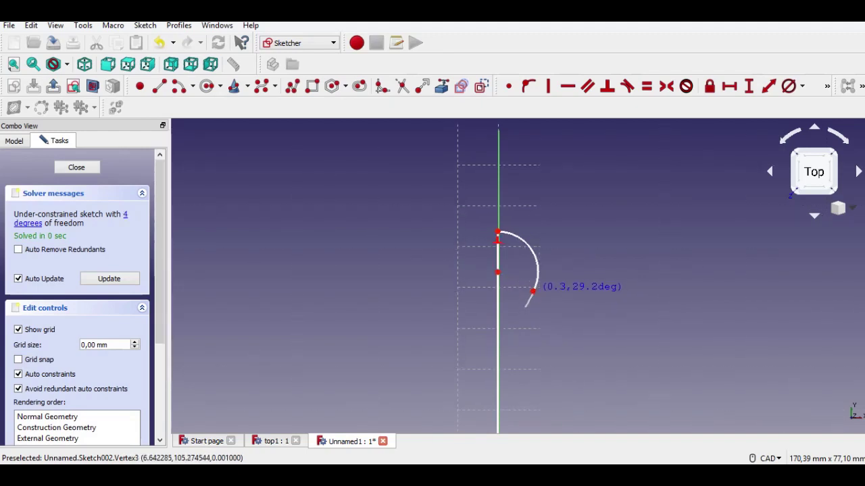
pyautogui.press('m')
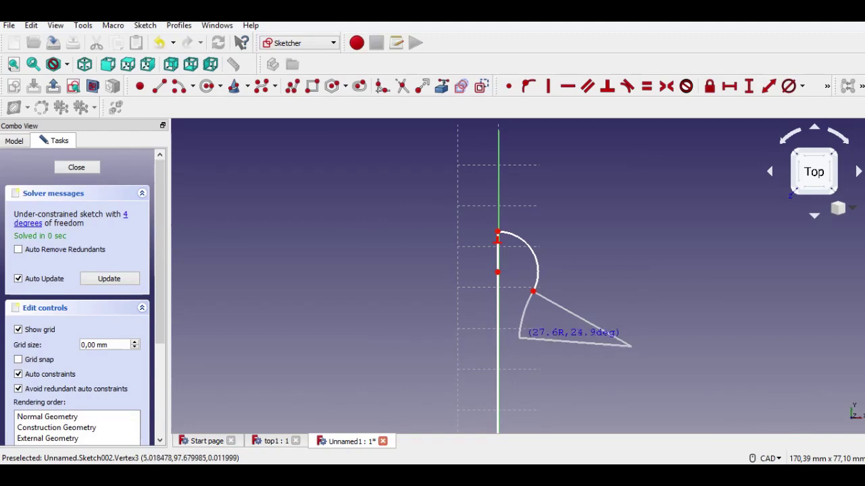
pyautogui.click(519, 338)
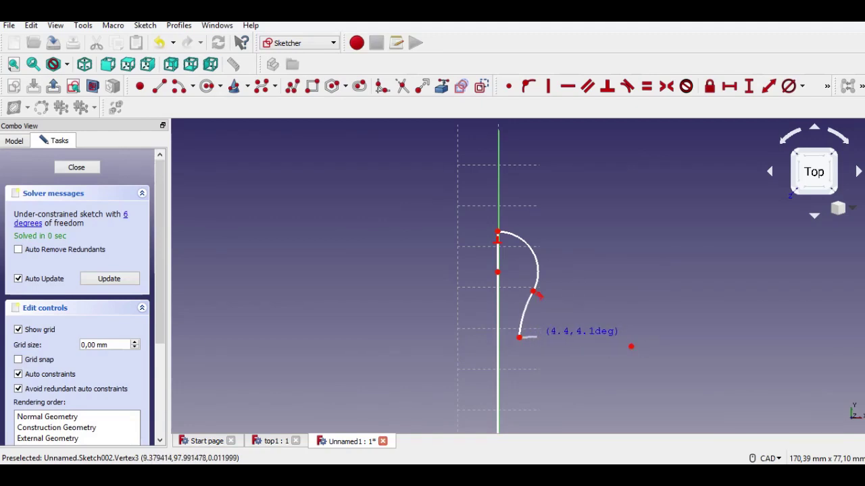
# Add a stepped outline to the polyline: about 4 mm outward, 13 mm down, 3 mm inward, and another vertical segment down
pyautogui.click(537, 338)
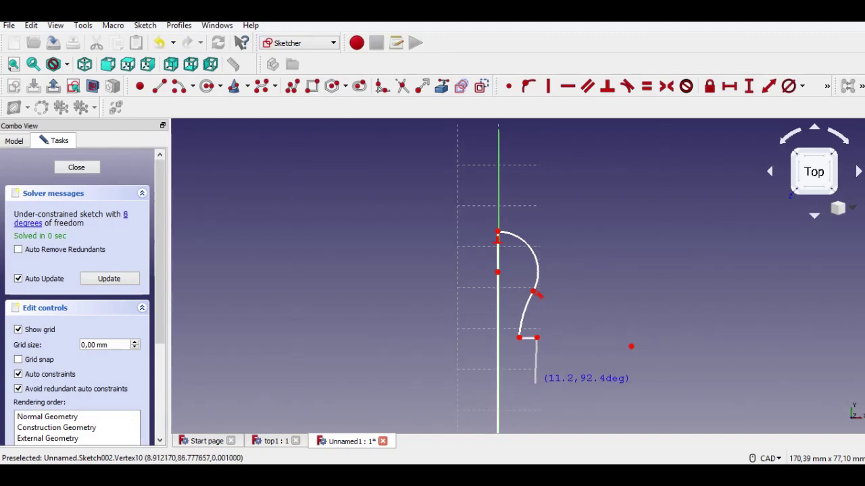
pyautogui.moveTo(537, 390); pyautogui.dragTo(535, 310, button='middle')
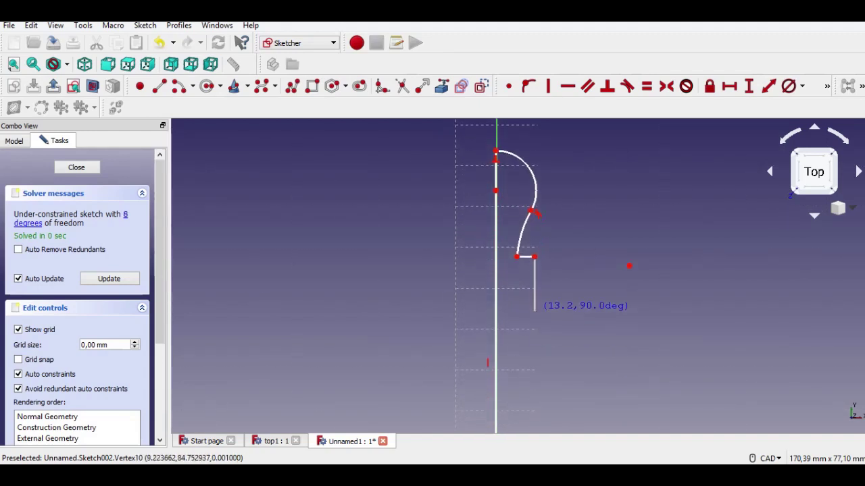
pyautogui.click(534, 313)
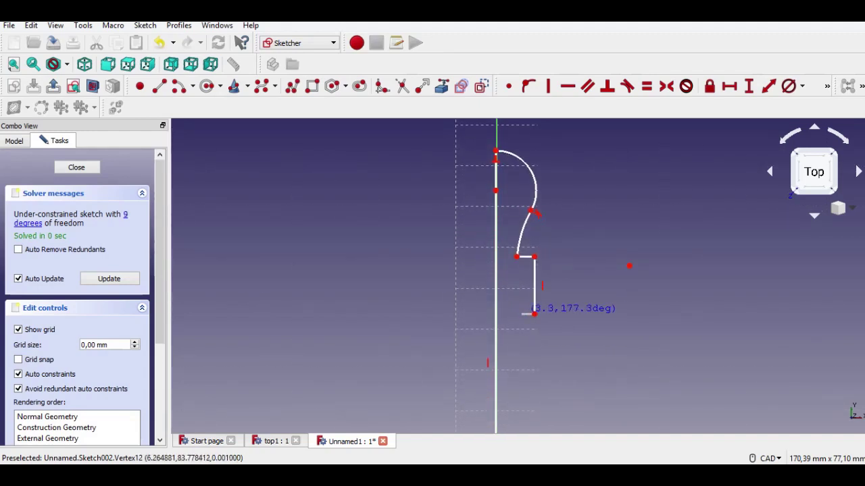
pyautogui.click(522, 314)
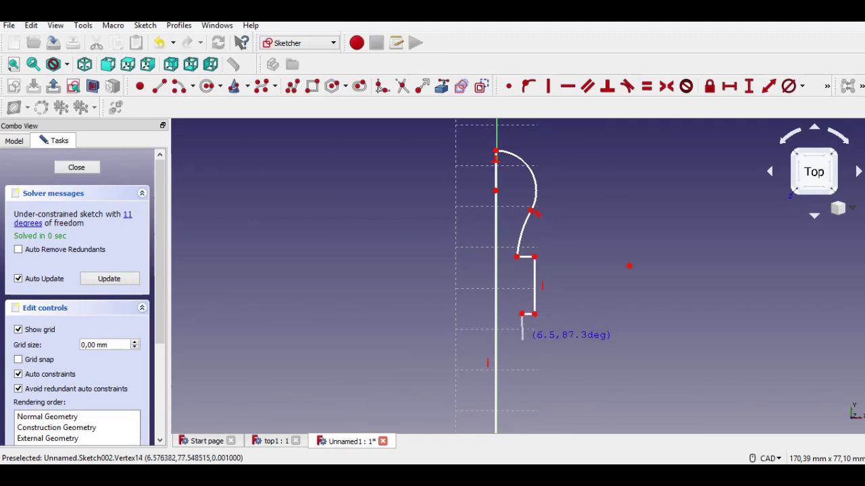
pyautogui.click(521, 353)
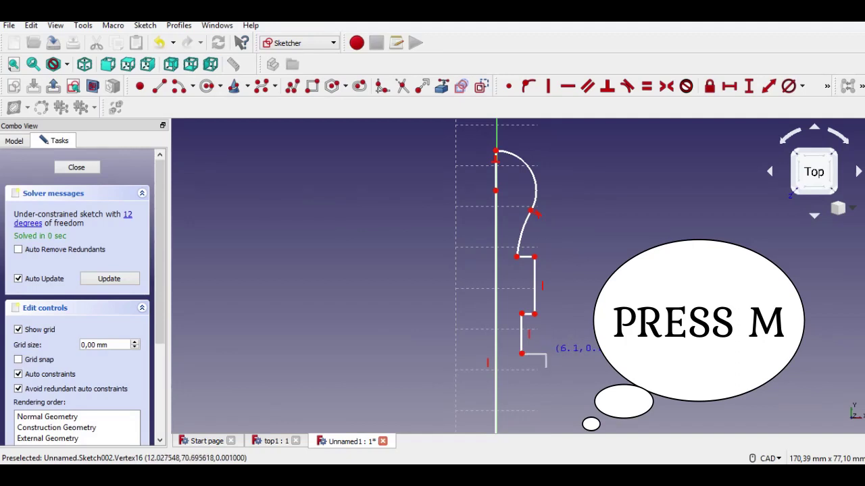
# Continue the polyline with two outward half-round arcs of about 3 mm radius, separated by a vertical segment about 8 mm long
pyautogui.press('m')
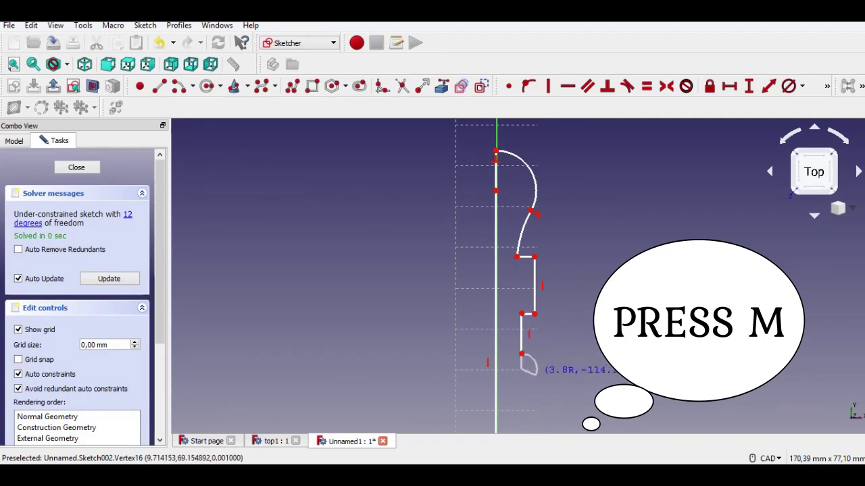
pyautogui.click(522, 376)
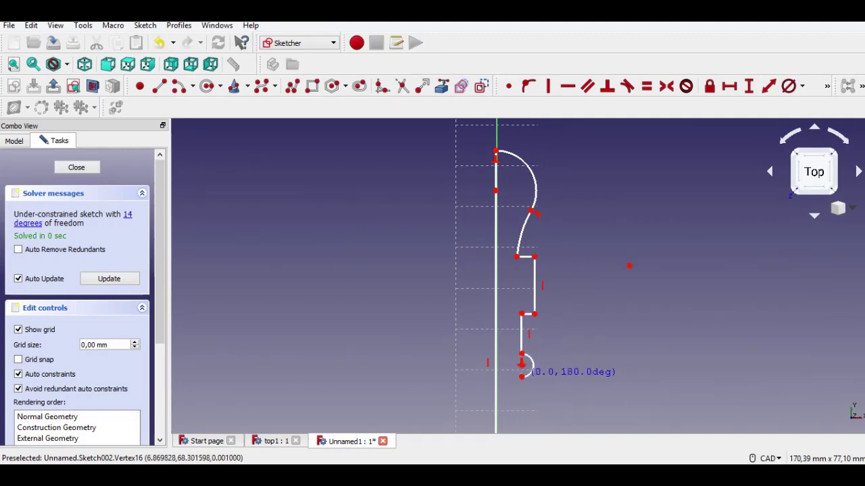
pyautogui.moveTo(522, 376); pyautogui.dragTo(508, 253, button='middle')
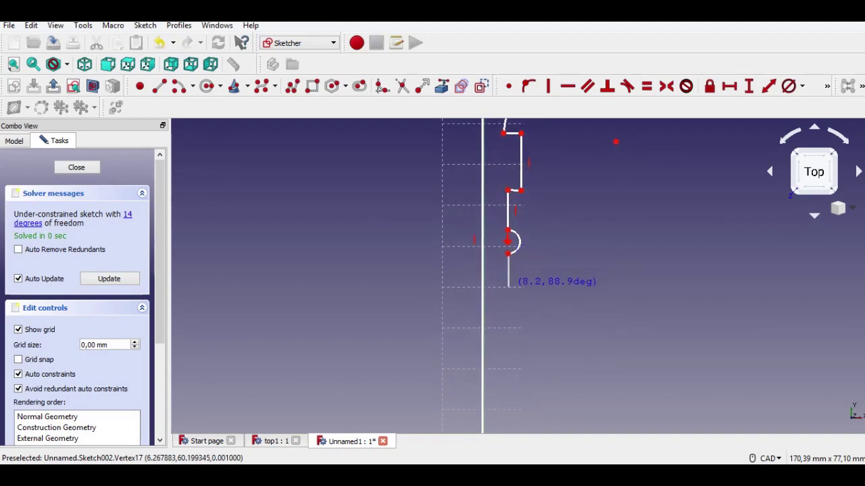
pyautogui.click(508, 287)
pyautogui.press('m')
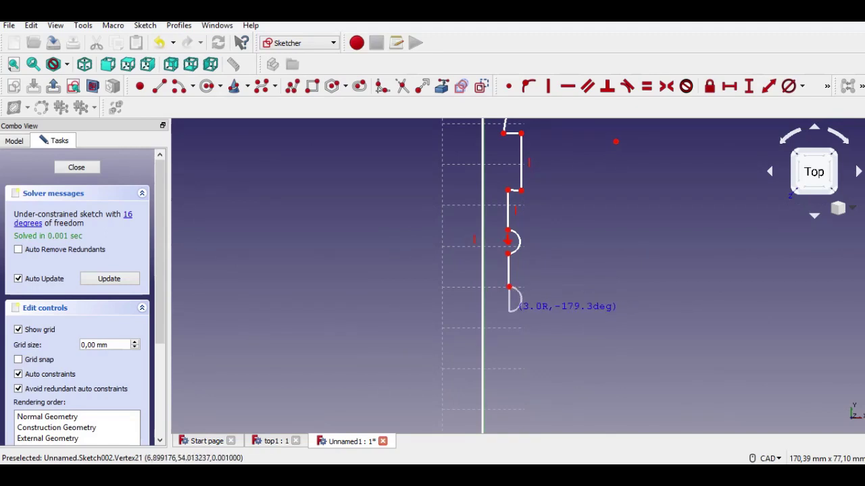
pyautogui.click(508, 312)
# Finish the profile with a long vertical segment, a horizontal step about 4 mm outward, and a vertical segment ending on the circle's edge
pyautogui.moveTo(509, 349); pyautogui.dragTo(508, 271, button='middle')
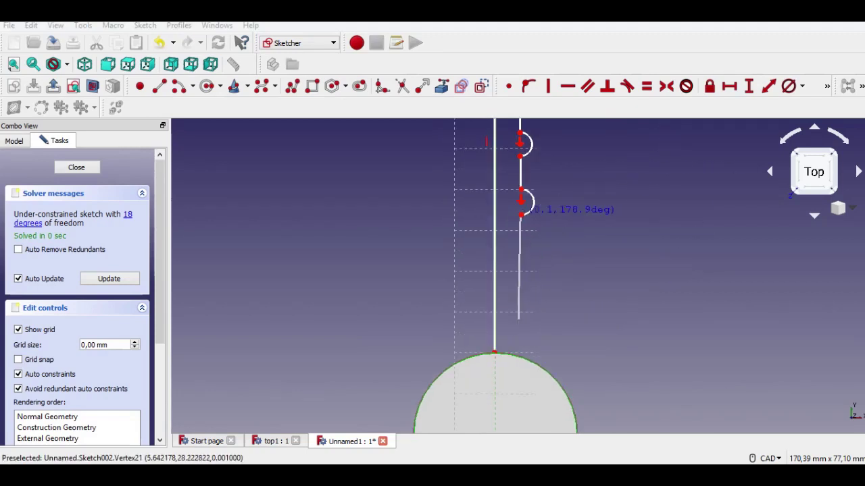
pyautogui.click(522, 327)
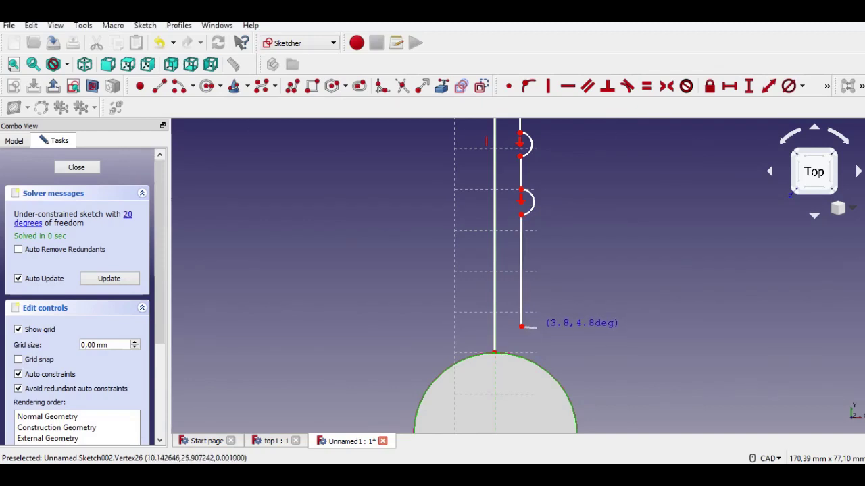
pyautogui.click(536, 327)
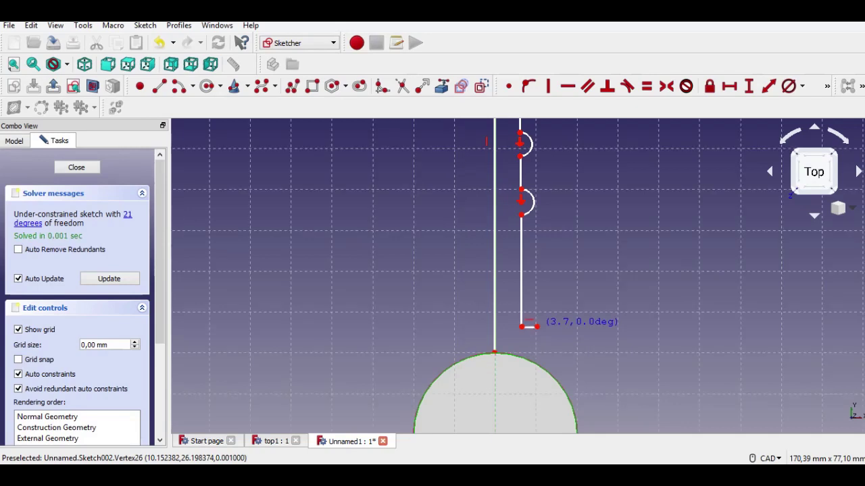
pyautogui.click(537, 363)
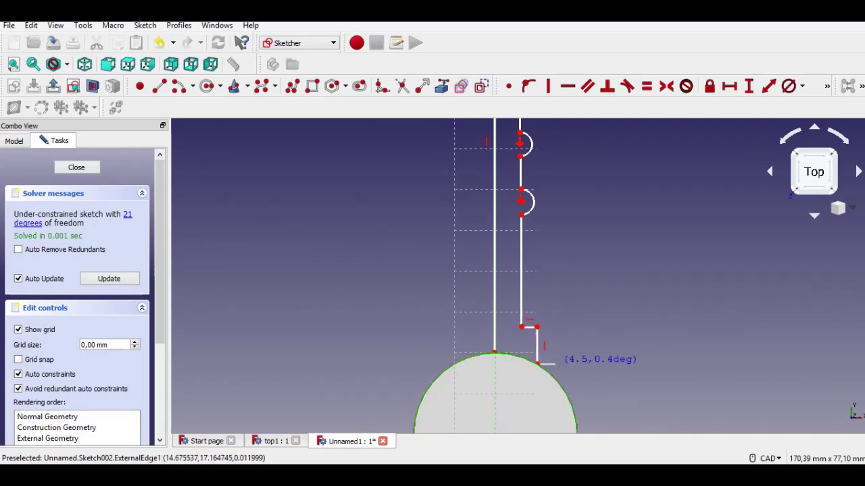
# Constrain the two short lines at the ends of the upper rectangular step to be horizontal
pyautogui.moveTo(574, 270); pyautogui.dragTo(561, 379, button='middle')
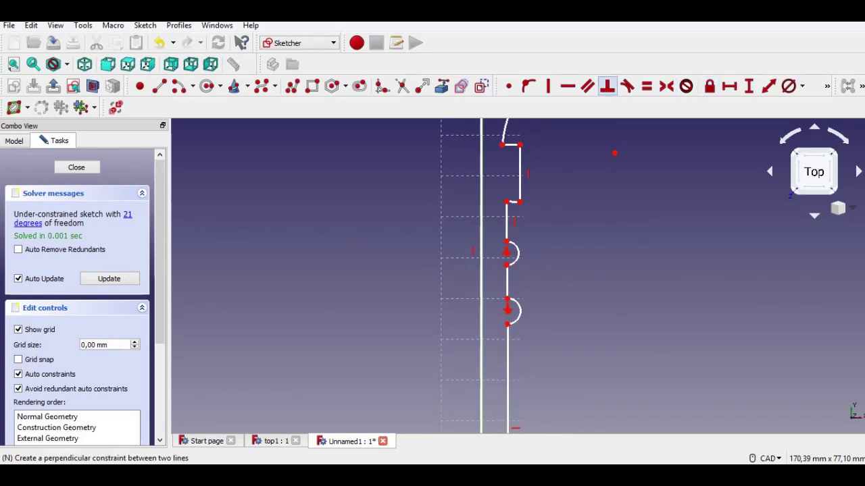
pyautogui.click(514, 201)
pyautogui.press('h')
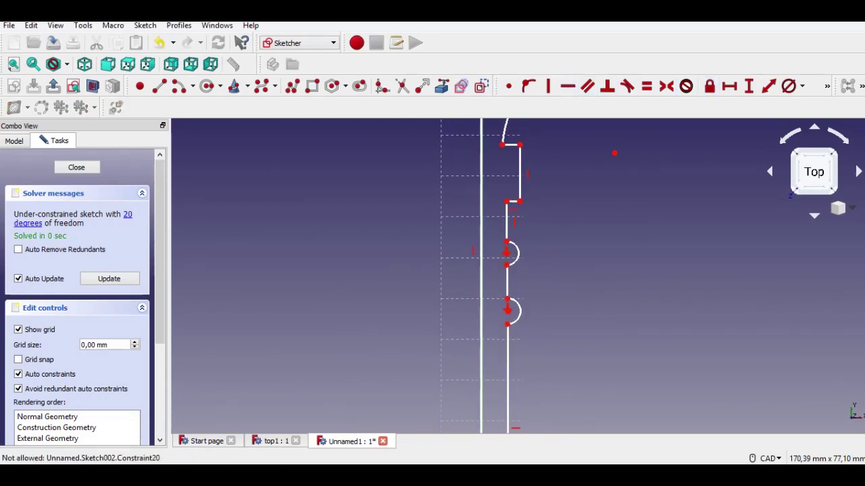
pyautogui.click(511, 144)
pyautogui.press('h')
pyautogui.press('Escape')
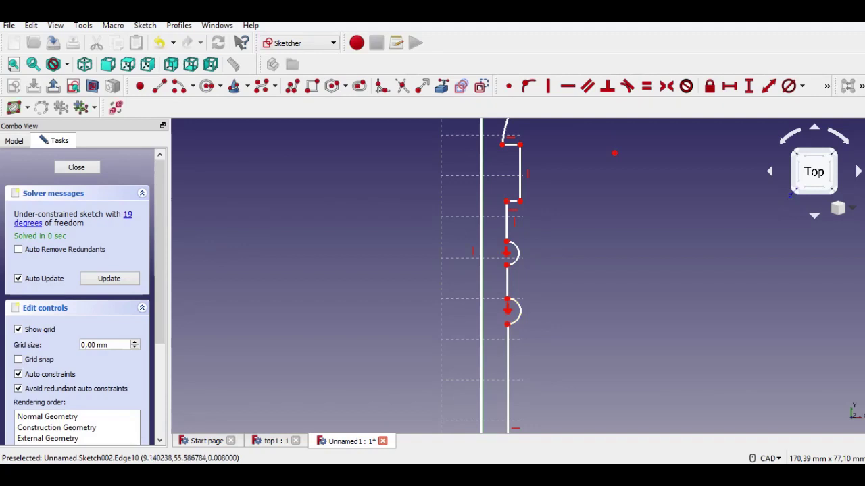
# Constrain the radius of both half-round arcs to 3 mm
pyautogui.click(802, 85)
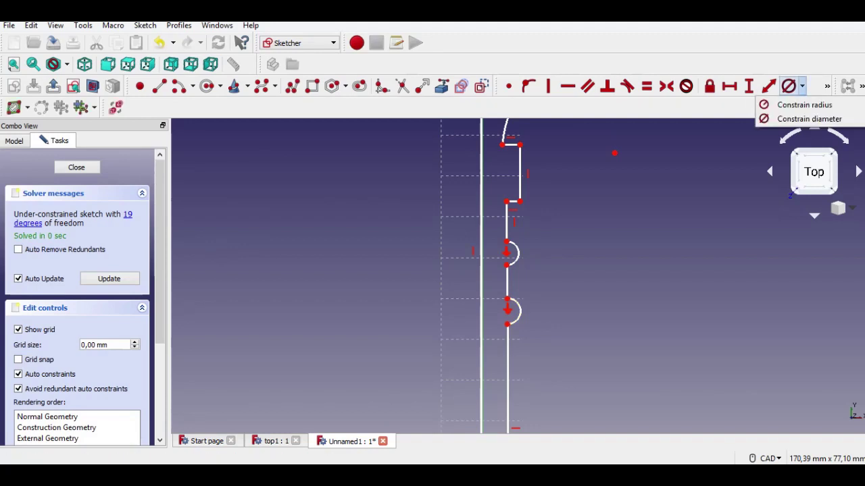
pyautogui.click(804, 104)
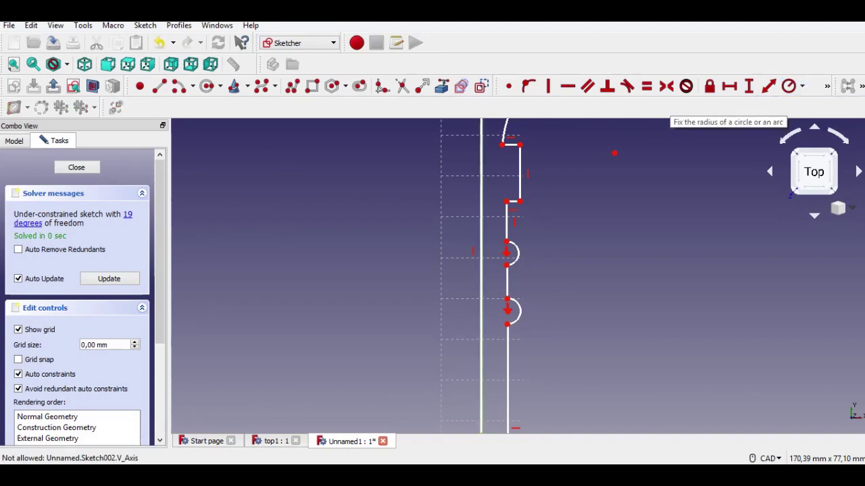
pyautogui.click(515, 312)
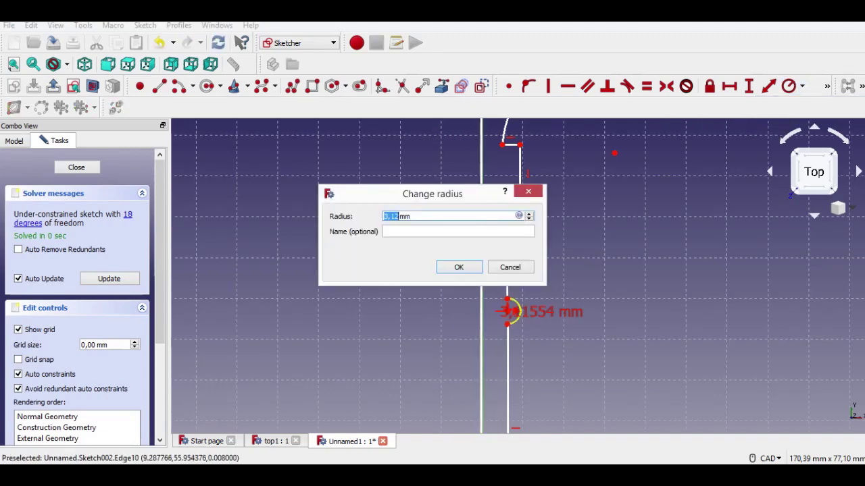
pyautogui.write('3')
pyautogui.press('Return')
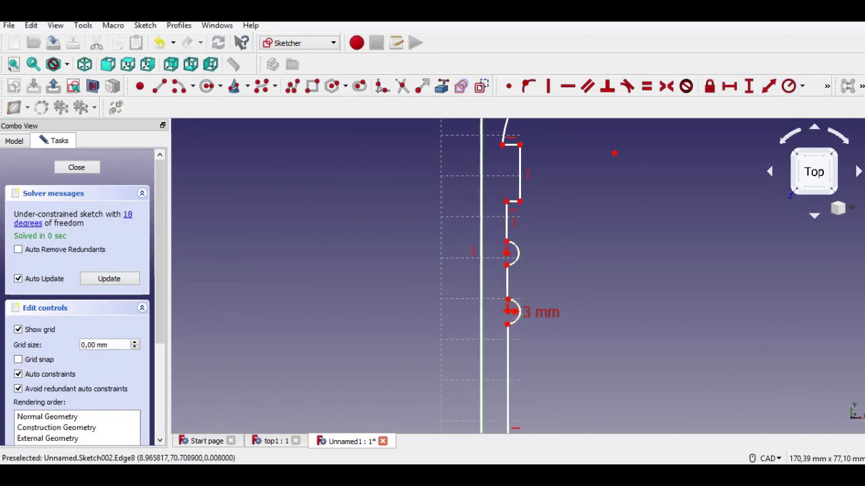
pyautogui.click(513, 254)
pyautogui.write('3mm')
pyautogui.press('Return')
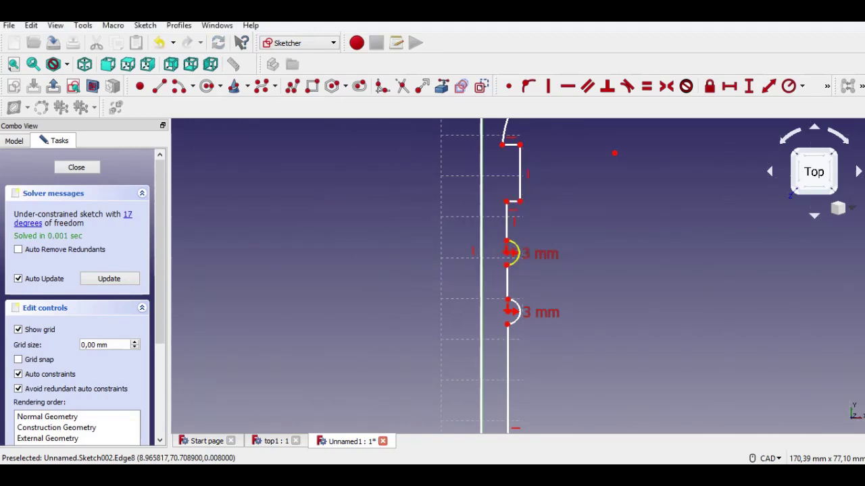
# Constrain the length of the short horizontal line just above the circle to 3 mm
pyautogui.moveTo(524, 253)
pyautogui.mouseDown(button='middle')
pyautogui.moveTo(523, 176)
pyautogui.moveTo(524, 235)
pyautogui.moveTo(515, 191)
pyautogui.mouseUp(button='middle')
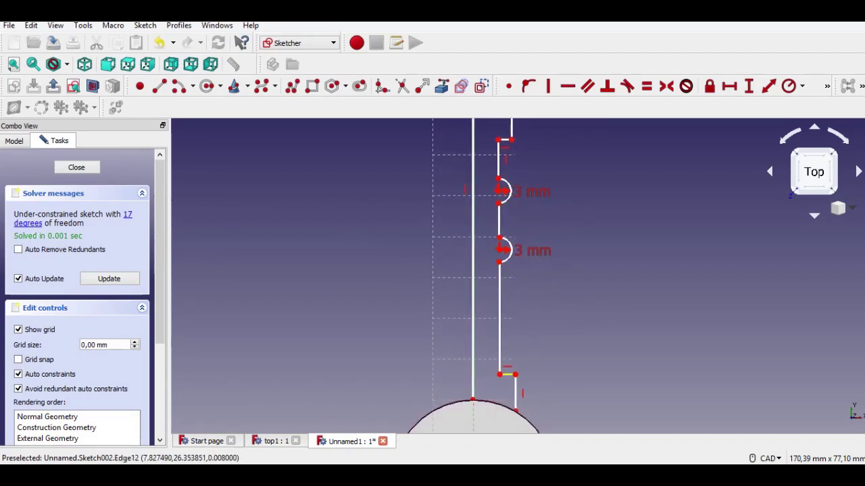
pyautogui.click(507, 375)
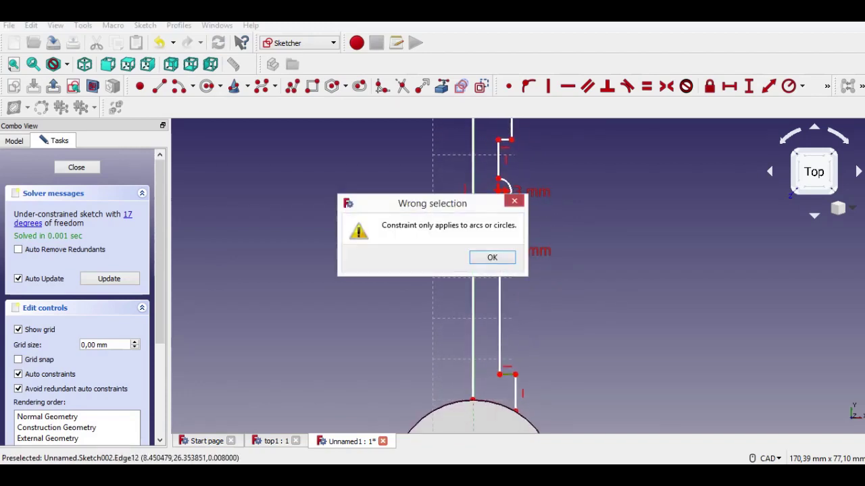
pyautogui.click(492, 257)
pyautogui.click(769, 86)
pyautogui.click(507, 374)
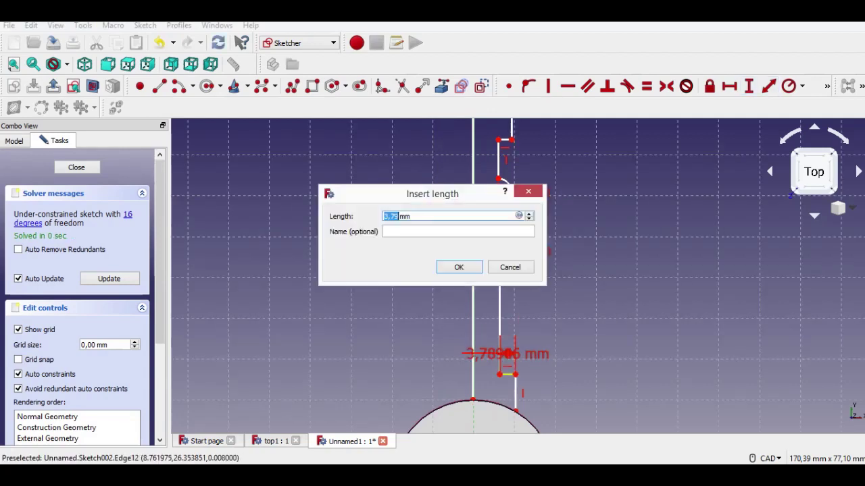
pyautogui.write('3')
pyautogui.press('Return')
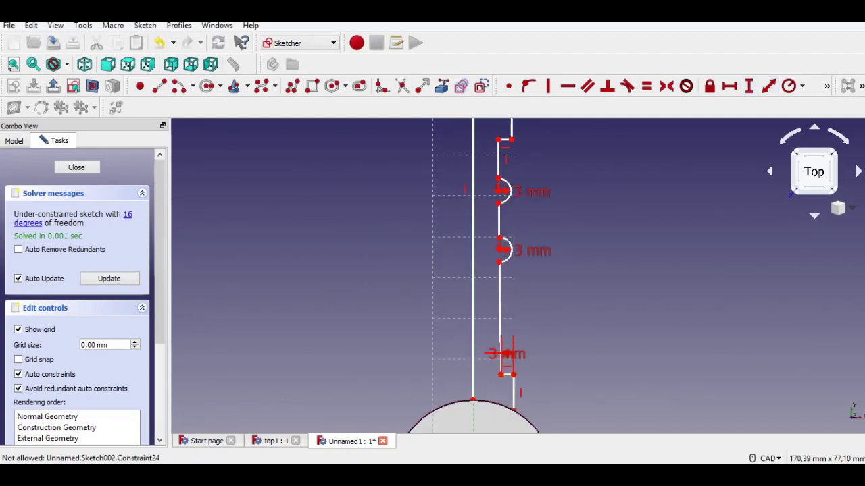
pyautogui.moveTo(513, 223)
pyautogui.mouseDown(button='middle')
pyautogui.moveTo(512, 281)
pyautogui.moveTo(495, 342)
pyautogui.mouseUp(button='middle')
pyautogui.moveTo(500, 270); pyautogui.dragTo(481, 373, button='middle')
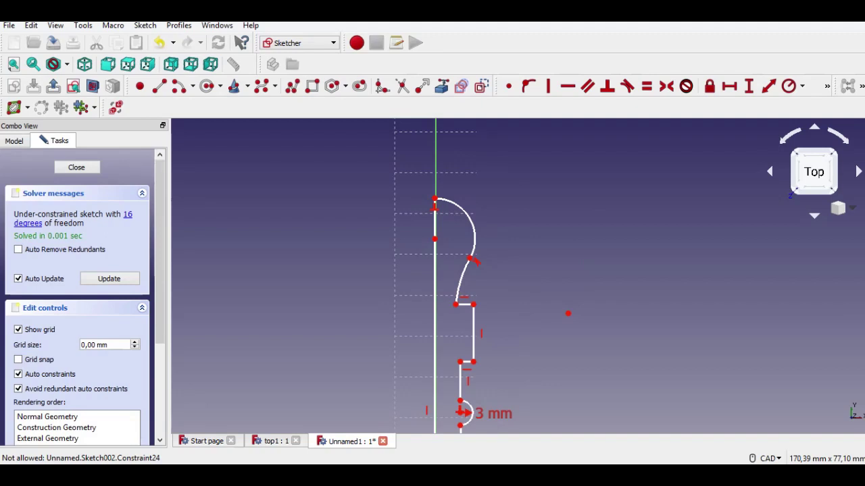
# Constrain the length of the short horizontal line at the top of the upper rectangular step to 2 mm
pyautogui.click(769, 85)
pyautogui.moveTo(513, 310); pyautogui.dragTo(525, 279, button='middle')
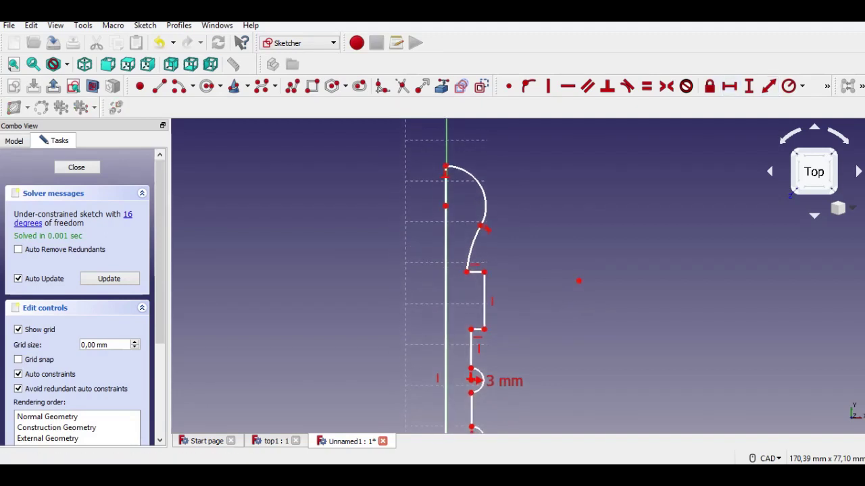
pyautogui.click(475, 272)
pyautogui.write('2')
pyautogui.press('Return')
pyautogui.moveTo(514, 304); pyautogui.dragTo(520, 270, button='middle')
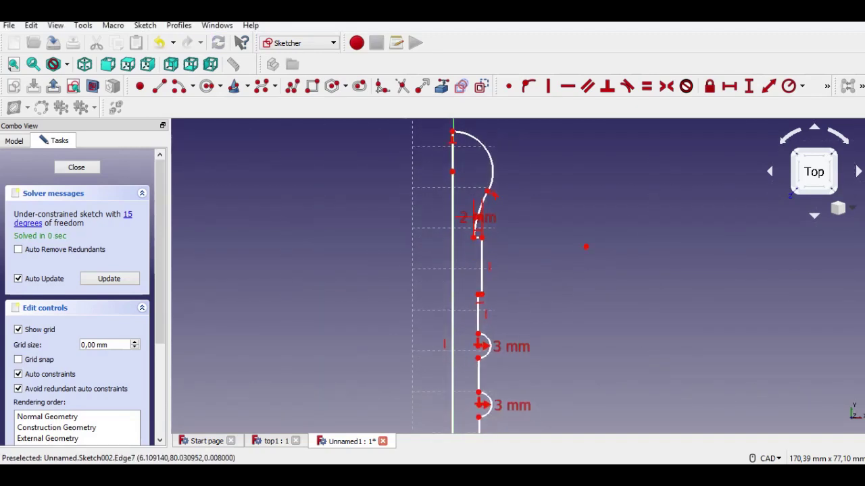
# Constrain the length of the short horizontal line at the bottom of the upper rectangular step to 3 mm
pyautogui.scroll(8, 487, 231)
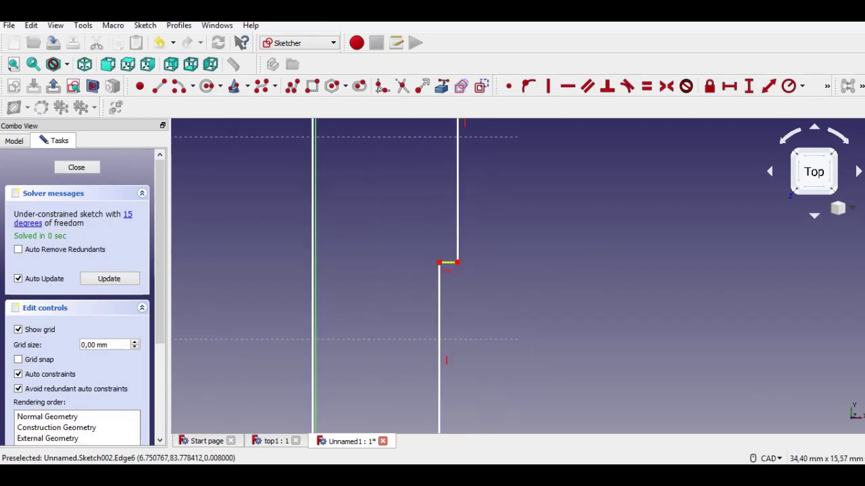
pyautogui.click(448, 263)
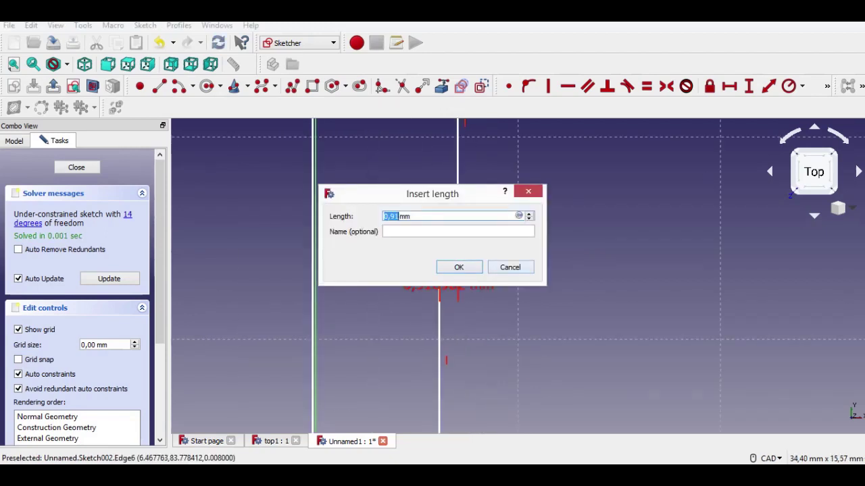
pyautogui.press('Return')
pyautogui.write('3')
pyautogui.press('Return')
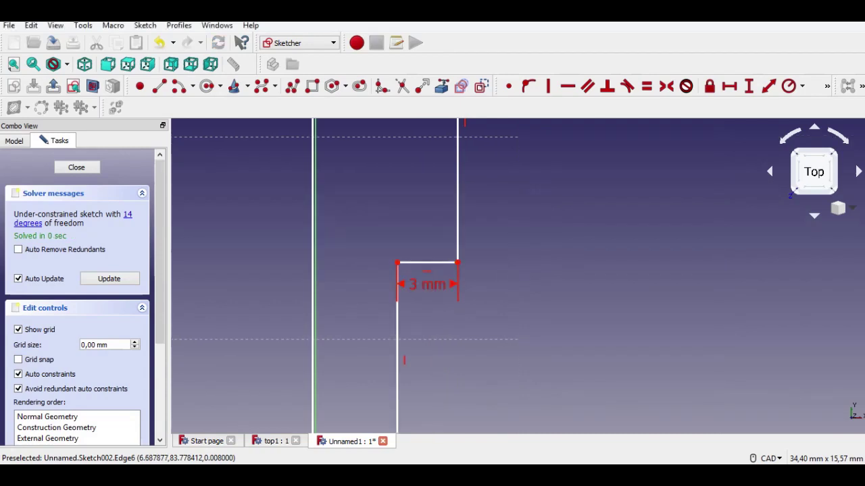
# Constrain the long line below the lower half-round arc and the line between the two arcs to be vertical
pyautogui.scroll(-5, 463, 339)
pyautogui.moveTo(463, 339)
pyautogui.mouseDown(button='middle')
pyautogui.moveTo(467, 206)
pyautogui.moveTo(509, 206)
pyautogui.moveTo(517, 108)
pyautogui.mouseUp(button='middle')
pyautogui.moveTo(522, 259); pyautogui.dragTo(519, 187, button='middle')
pyautogui.click(505, 228)
pyautogui.click(548, 86)
pyautogui.moveTo(537, 174); pyautogui.dragTo(544, 295, button='middle')
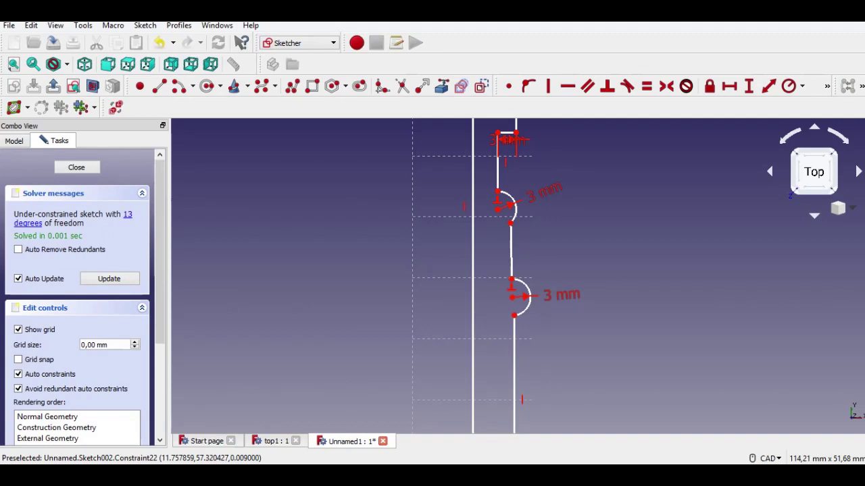
pyautogui.click(511, 251)
pyautogui.click(548, 86)
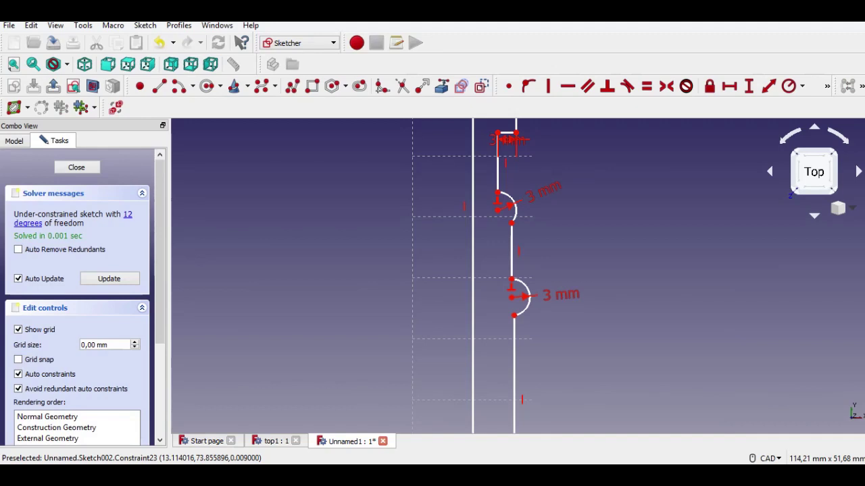
# Align the end points of each half-round arc vertically with vertical constraints
pyautogui.click(511, 223)
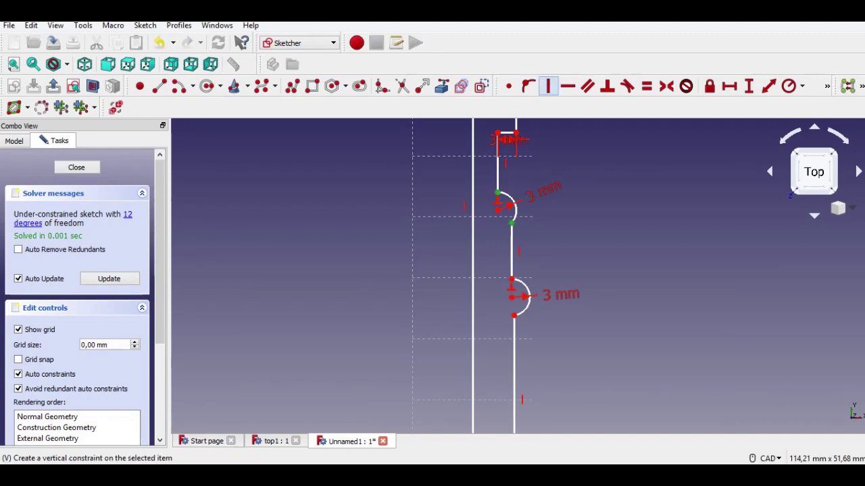
pyautogui.click(548, 85)
pyautogui.click(498, 279)
pyautogui.click(509, 313)
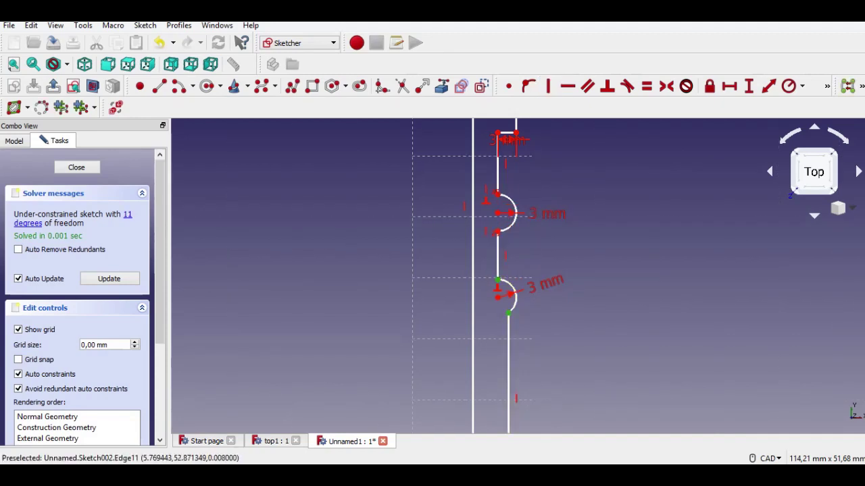
pyautogui.click(548, 86)
# Constrain the horizontal distance between the upper step's lower outer corner and the axis line's lower endpoint on the circle to 5.5 mm
pyautogui.moveTo(514, 297)
pyautogui.mouseDown(button='middle')
pyautogui.moveTo(513, 194)
pyautogui.moveTo(517, 341)
pyautogui.mouseUp(button='middle')
pyautogui.moveTo(517, 304); pyautogui.dragTo(515, 414, button='middle')
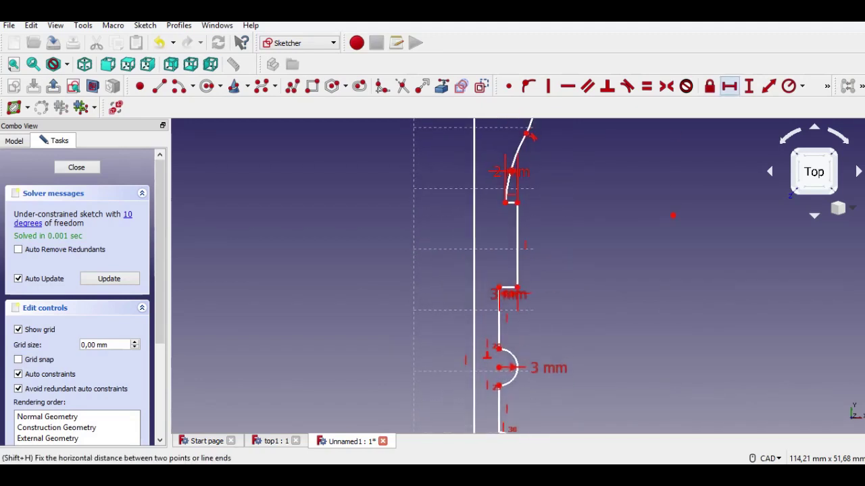
pyautogui.click(729, 86)
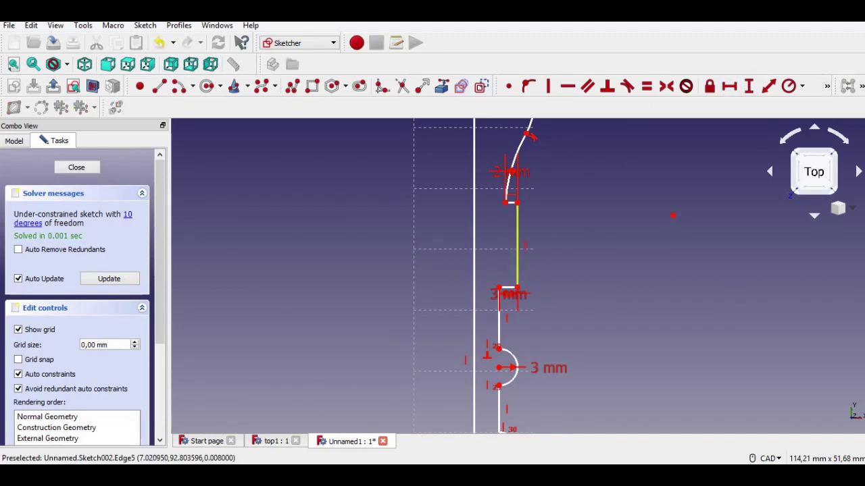
pyautogui.click(517, 250)
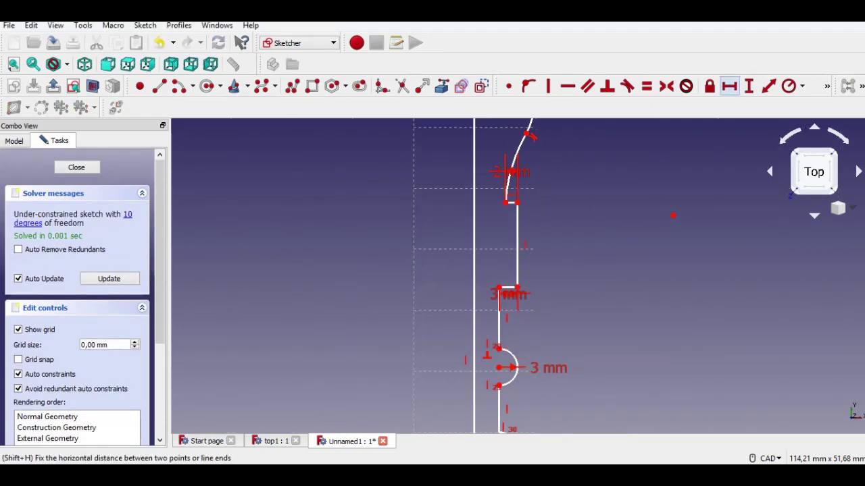
pyautogui.click(517, 288)
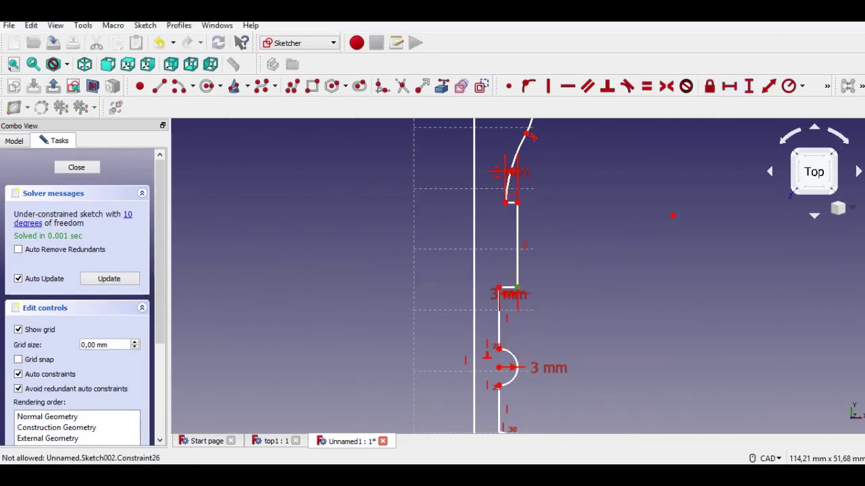
pyautogui.moveTo(512, 344); pyautogui.dragTo(518, 229, button='middle')
pyautogui.moveTo(481, 381); pyautogui.dragTo(490, 223, button='middle')
pyautogui.click(490, 402)
pyautogui.hotkey('shift', 'v')
pyautogui.write('5,5')
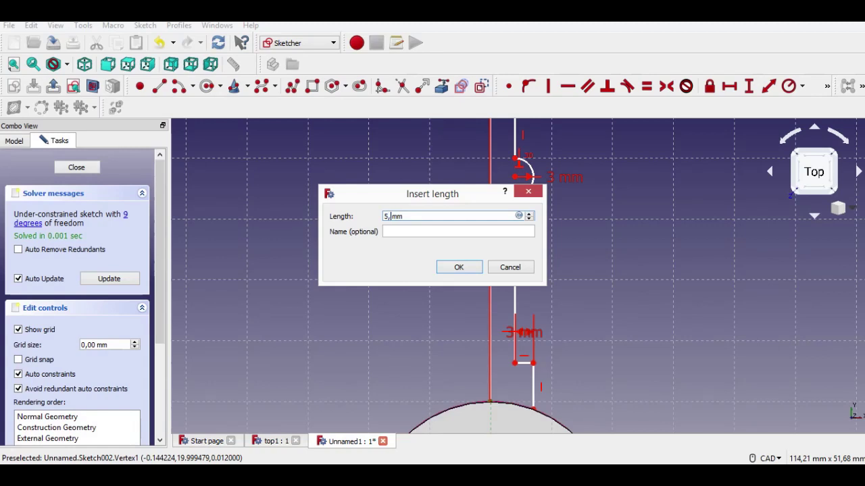
pyautogui.press('Return')
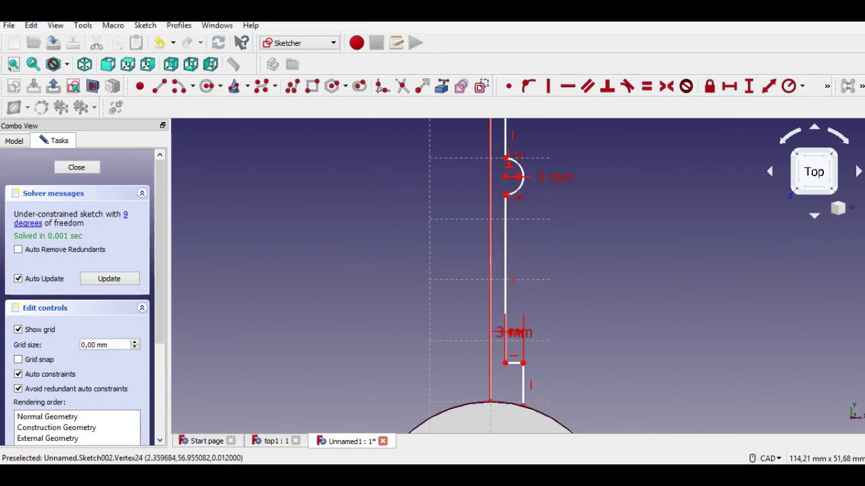
pyautogui.press('Escape')
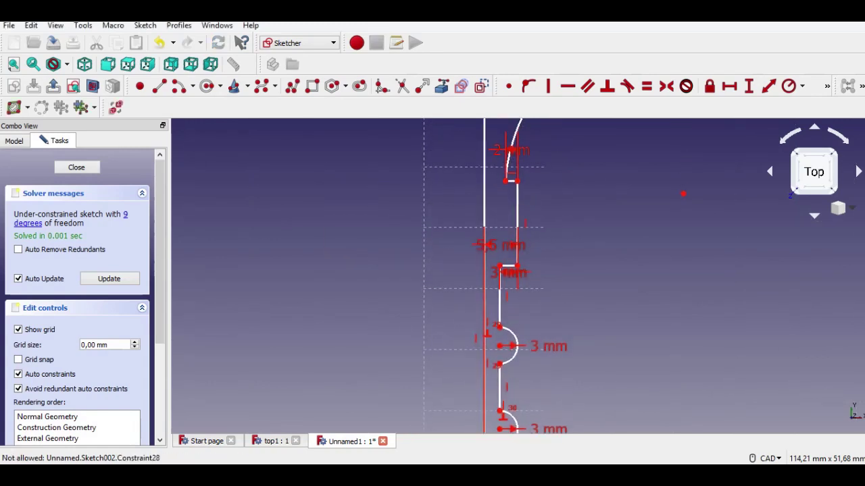
# Reposition the 5.5 mm dimension label slightly and constrain the radius of the concave arc above the upper step to 18 mm
pyautogui.moveTo(508, 273); pyautogui.dragTo(509, 241, button='middle')
pyautogui.moveTo(498, 215); pyautogui.dragTo(497, 202)
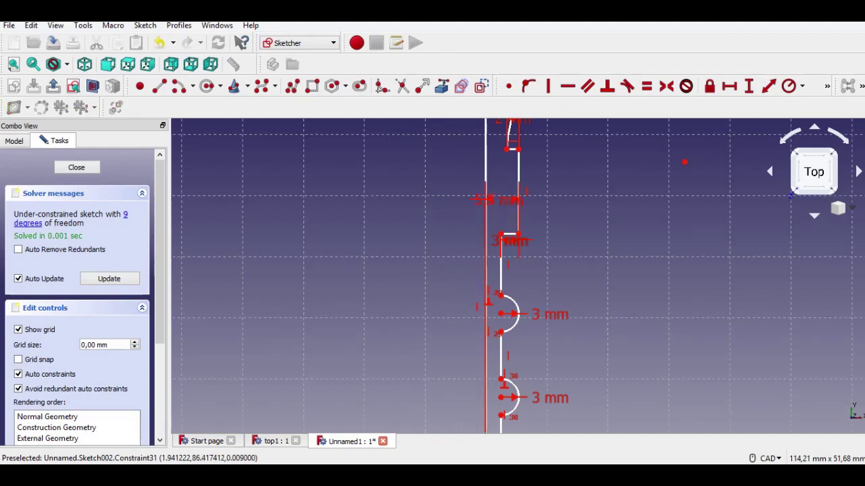
pyautogui.moveTo(506, 234); pyautogui.dragTo(504, 309, button='middle')
pyautogui.press('Up')
pyautogui.press('Up')
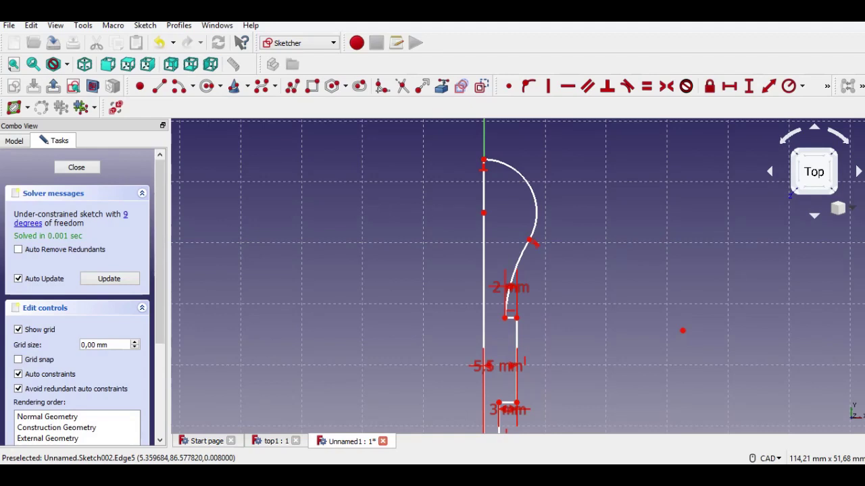
pyautogui.moveTo(516, 338); pyautogui.dragTo(508, 375, button='middle')
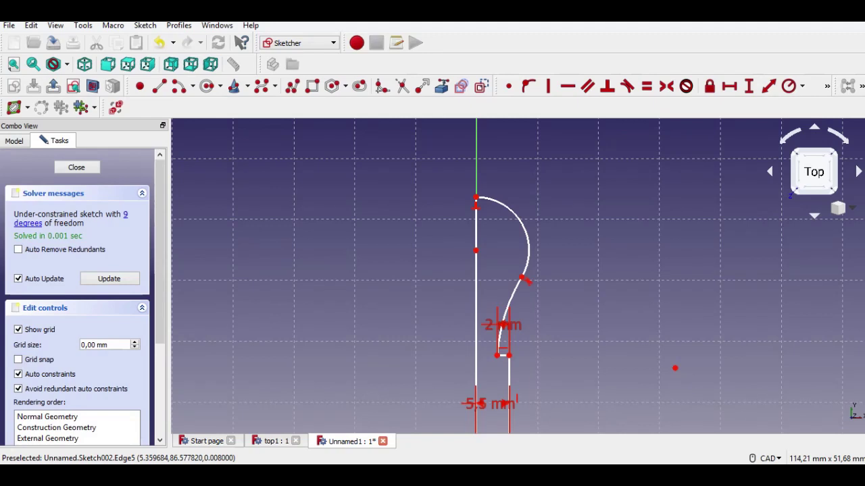
pyautogui.press('Up')
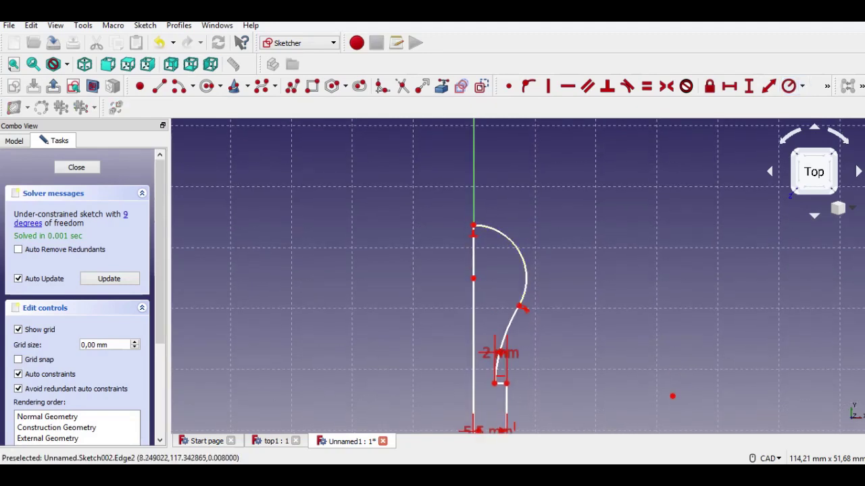
pyautogui.click(510, 322)
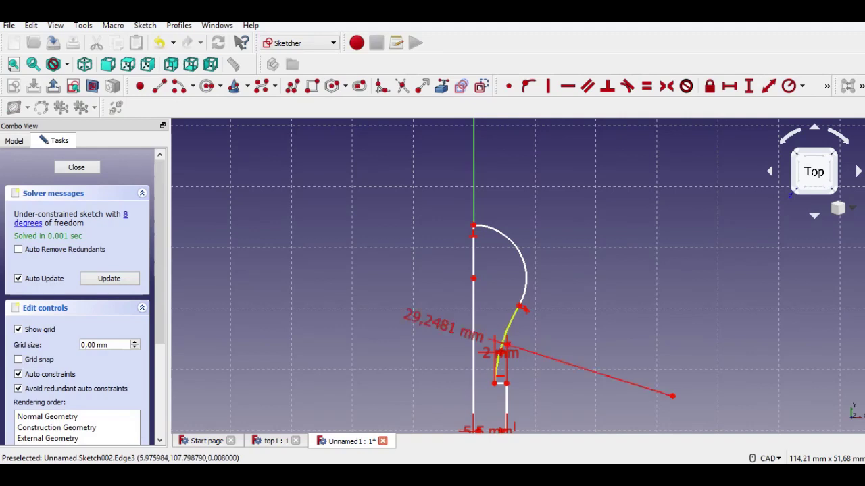
pyautogui.write('18')
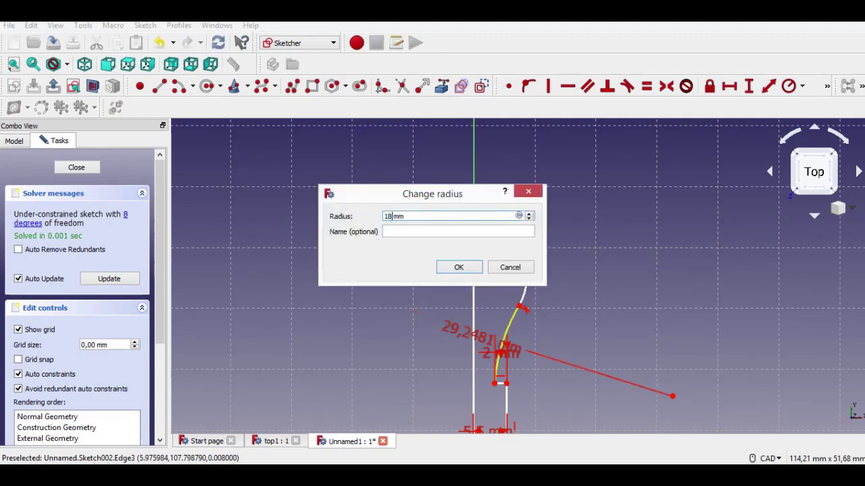
pyautogui.press('Return')
# Constrain the radius of the rounded arc at the top of the profile to 4.5 mm
pyautogui.moveTo(608, 308); pyautogui.dragTo(574, 277, button='middle')
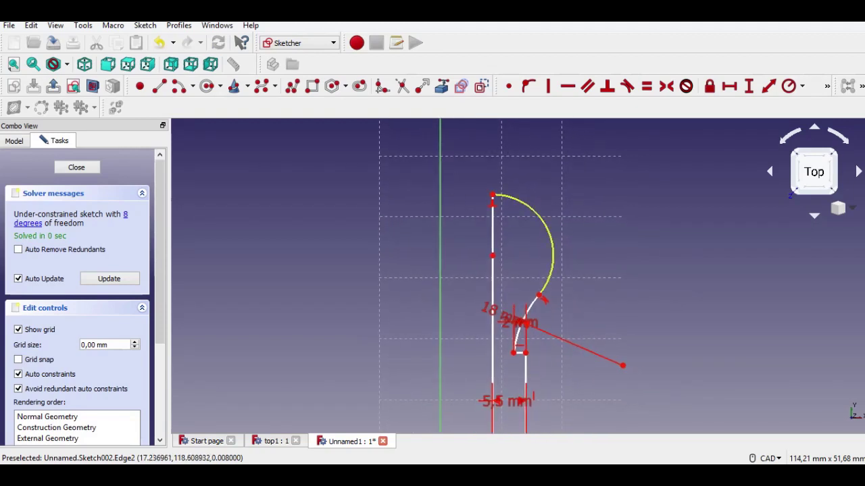
pyautogui.click(545, 225)
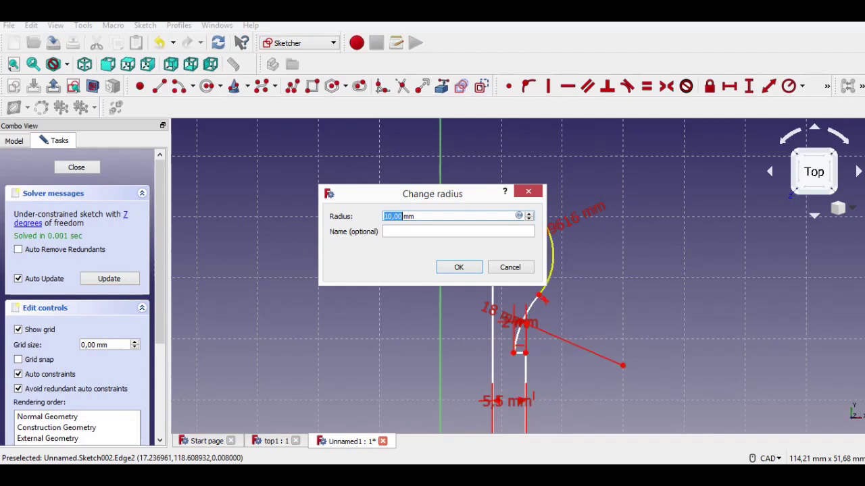
pyautogui.write('4,5')
pyautogui.press('Return')
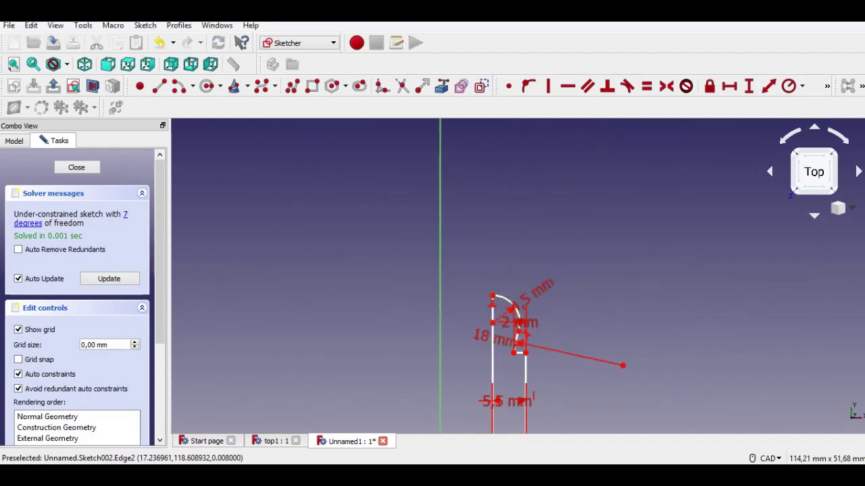
# Change the draw style to wireframe so the profile's endpoints on the circle can be seen
pyautogui.moveTo(526, 368); pyautogui.dragTo(523, 266, button='middle')
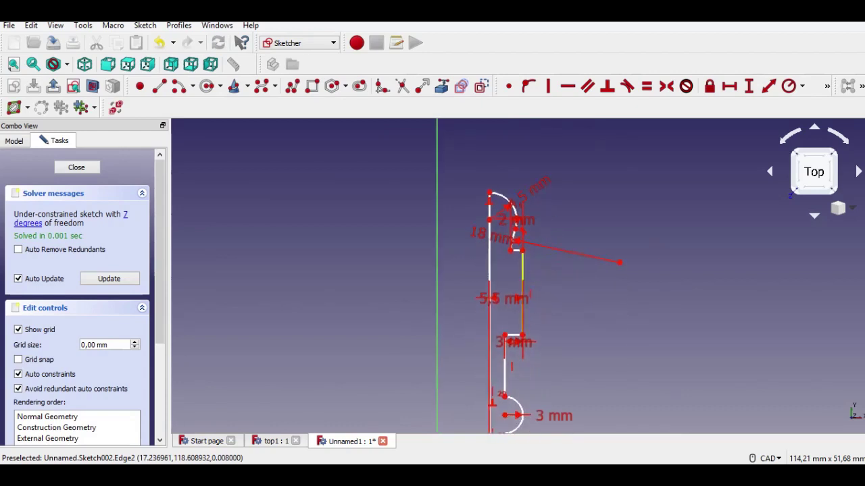
pyautogui.scroll(2, 523, 266)
pyautogui.moveTo(523, 372)
pyautogui.mouseDown(button='middle')
pyautogui.moveTo(510, 147)
pyautogui.moveTo(506, 228)
pyautogui.mouseUp(button='middle')
pyautogui.moveTo(513, 405)
pyautogui.mouseDown(button='middle')
pyautogui.moveTo(508, 257)
pyautogui.moveTo(521, 129)
pyautogui.mouseUp(button='middle')
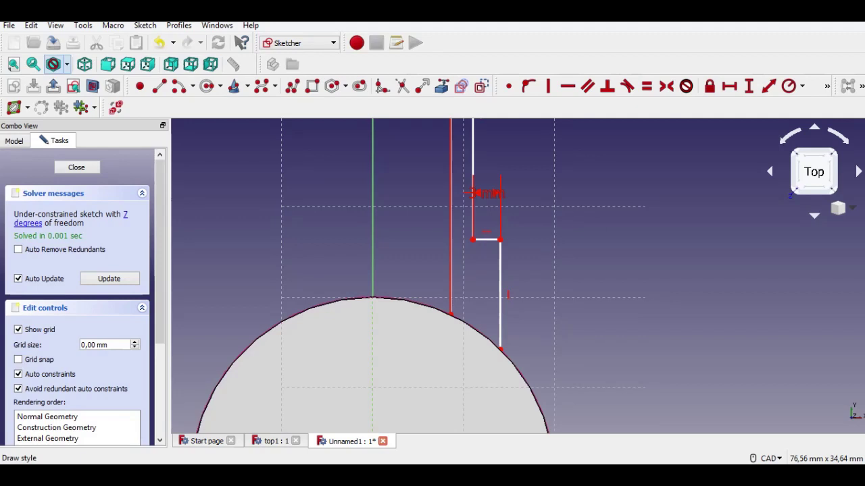
pyautogui.click(66, 64)
pyautogui.click(83, 125)
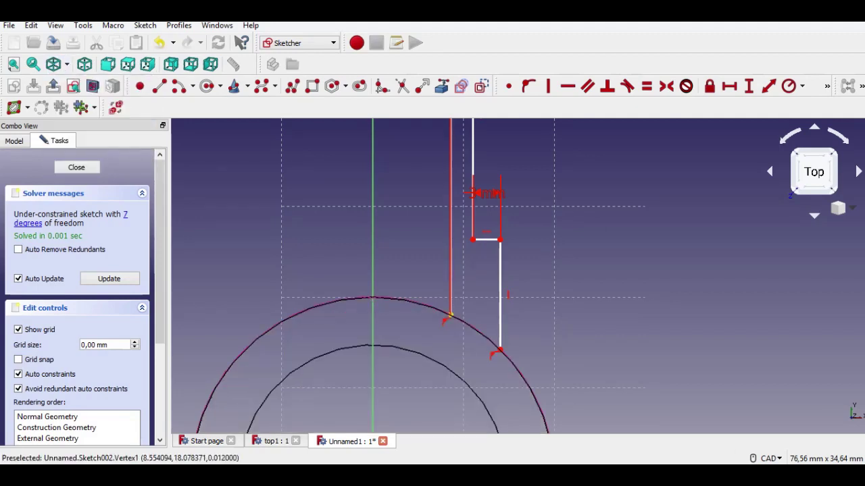
# Try to align the inner vertical line's lower endpoint on the circle vertically with the sketch origin
pyautogui.moveTo(443, 321)
pyautogui.mouseDown(button='middle')
pyautogui.moveTo(448, 231)
pyautogui.moveTo(445, 257)
pyautogui.mouseUp(button='middle')
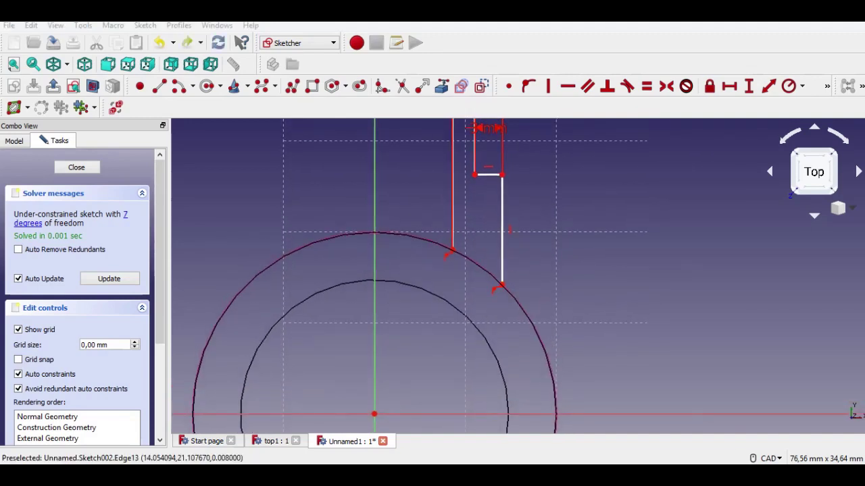
pyautogui.click(375, 414)
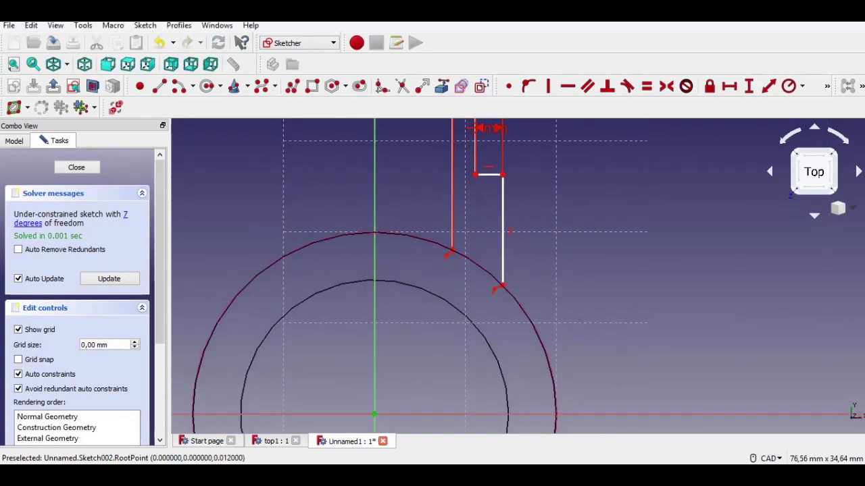
pyautogui.click(548, 85)
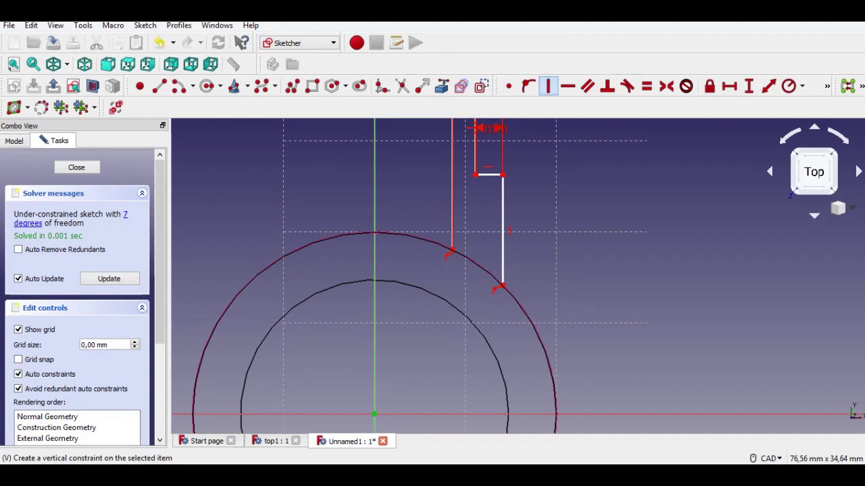
pyautogui.scroll(4, 458, 263)
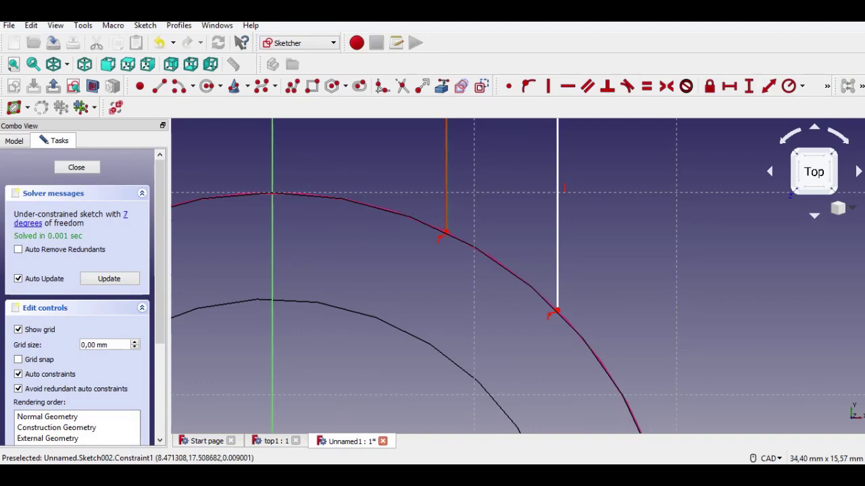
pyautogui.scroll(4, 446, 264)
pyautogui.scroll(-5, 444, 193)
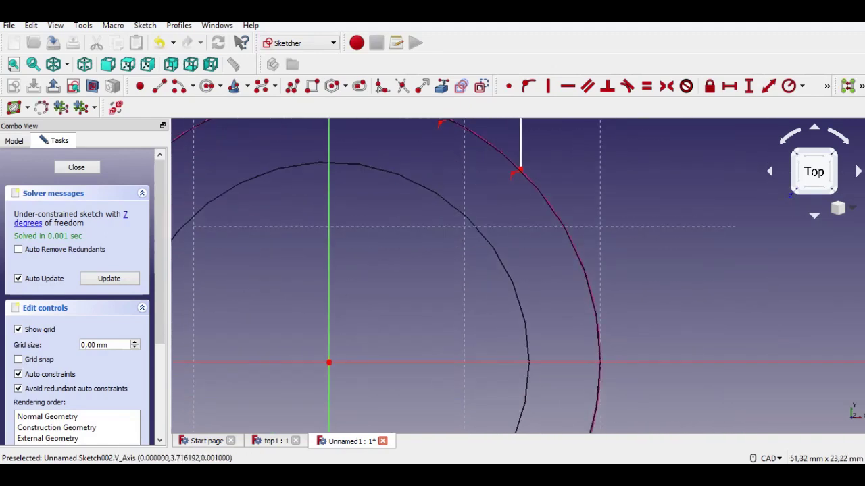
pyautogui.scroll(-3, 329, 363)
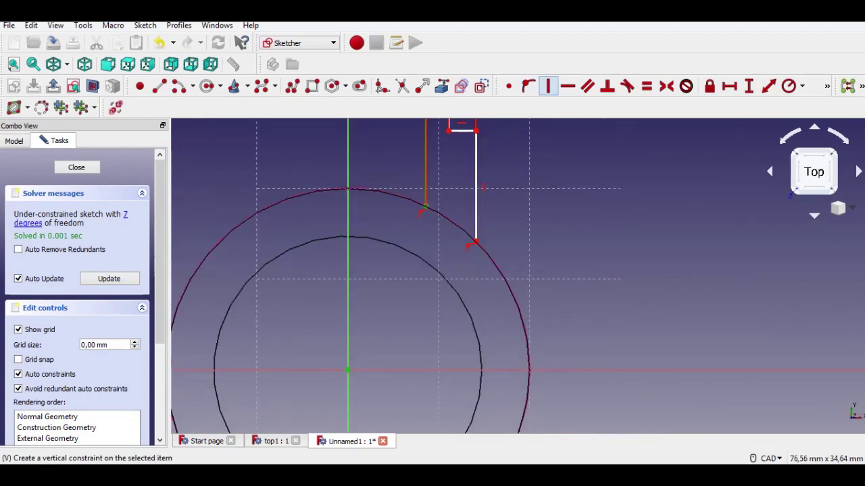
pyautogui.click(548, 86)
pyautogui.click(494, 259)
pyautogui.hotkey('ctrl', 'z')
pyautogui.moveTo(475, 199); pyautogui.dragTo(482, 237, button='middle')
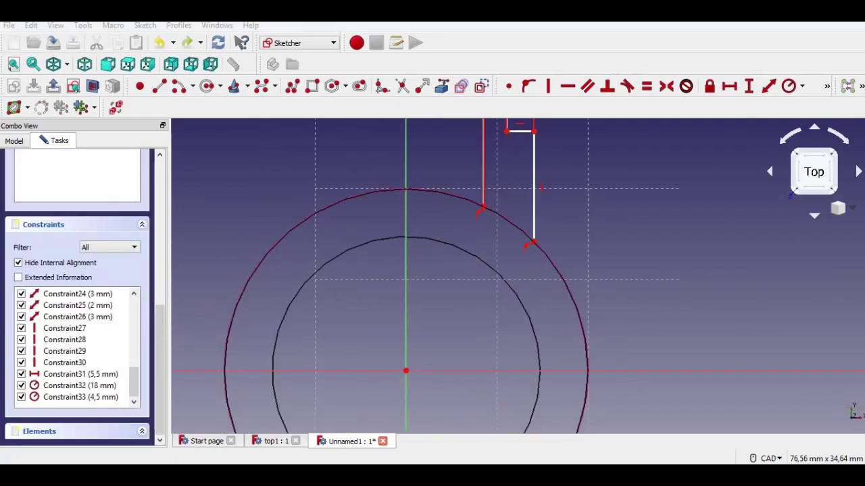
# Constrain the inner line's lower endpoint on the circle vertically in line with the sketch origin
pyautogui.click(405, 371)
pyautogui.scroll(9, 486, 189)
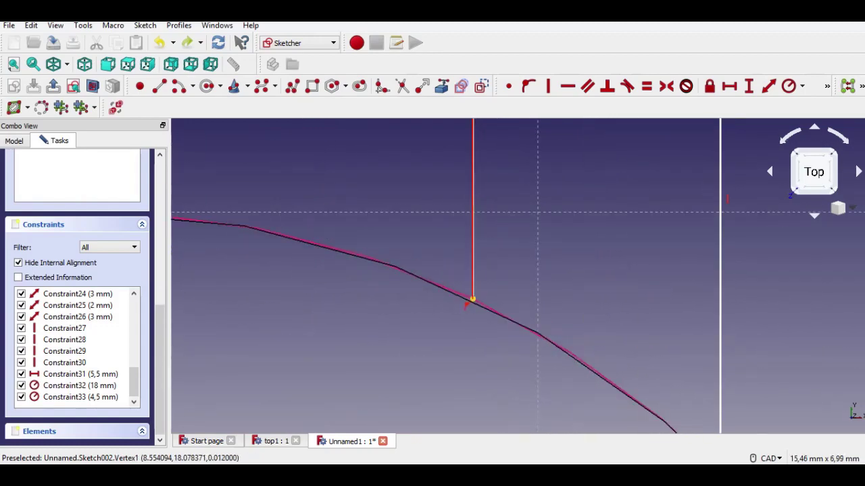
pyautogui.scroll(-9, 472, 298)
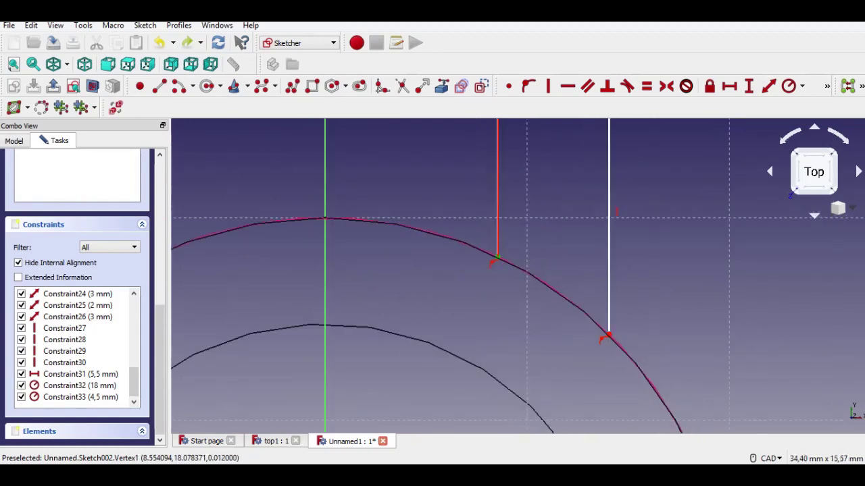
pyautogui.click(547, 86)
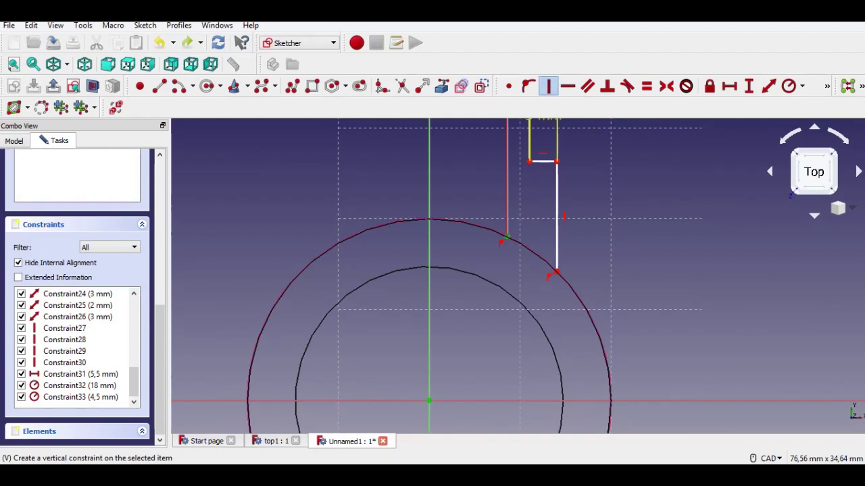
# Constrain the length of the outer vertical segment between the upper 3 mm ledge and the upper semicircle to 19 mm
pyautogui.moveTo(455, 170)
pyautogui.mouseDown(button='middle')
pyautogui.moveTo(443, 270)
pyautogui.moveTo(453, 403)
pyautogui.mouseUp(button='middle')
pyautogui.moveTo(448, 216); pyautogui.dragTo(446, 375, button='middle')
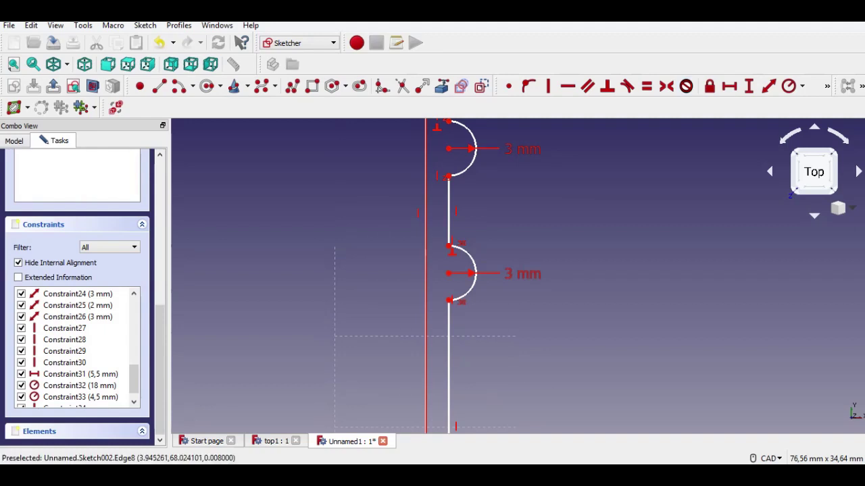
pyautogui.moveTo(160, 368); pyautogui.dragTo(160, 224)
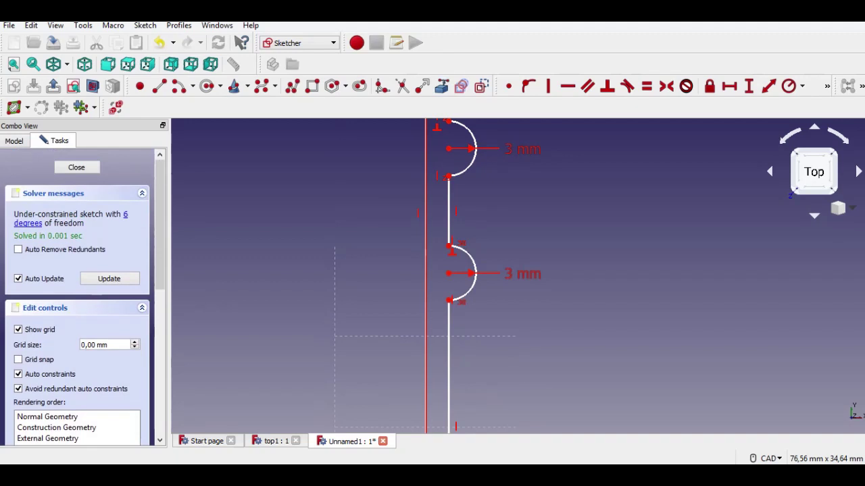
pyautogui.moveTo(500, 166); pyautogui.dragTo(491, 396, button='middle')
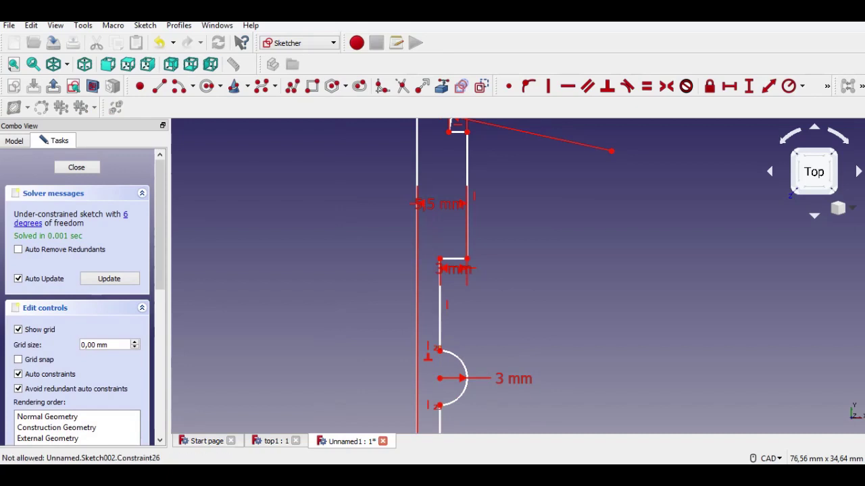
pyautogui.click(439, 259)
pyautogui.scroll(4, 440, 312)
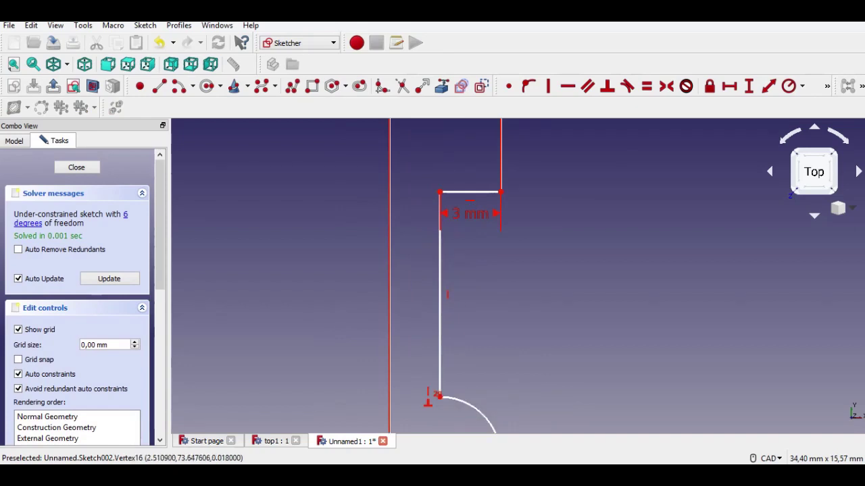
pyautogui.click(440, 192)
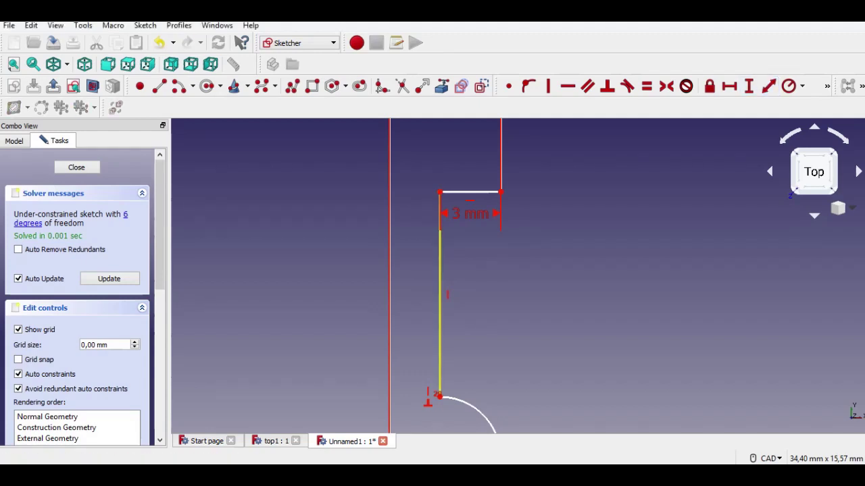
pyautogui.click(440, 260)
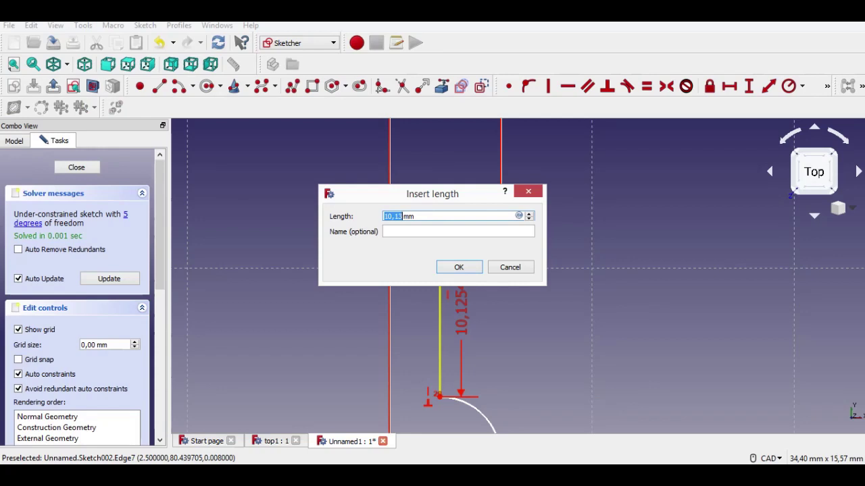
pyautogui.write('19')
pyautogui.press('Return')
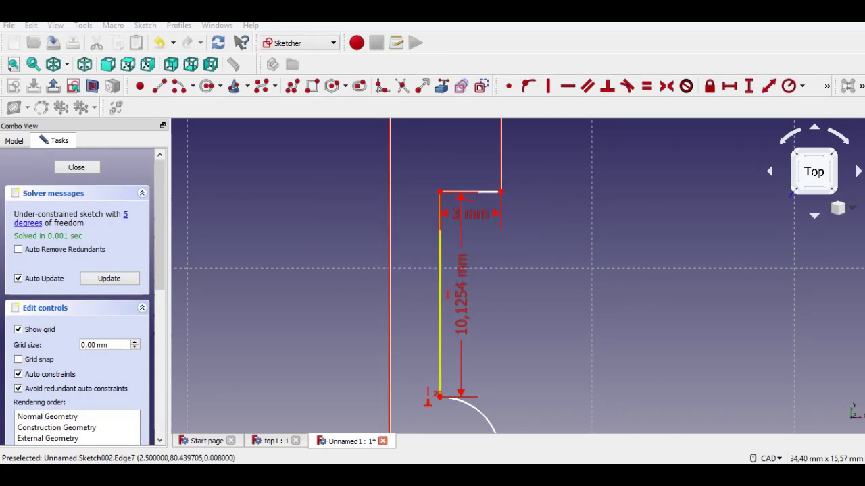
# Set the radius of the upper semicircular bead to 2.5 mm
pyautogui.moveTo(464, 379); pyautogui.dragTo(459, 128, button='middle')
pyautogui.scroll(2, 483, 349)
pyautogui.moveTo(482, 348); pyautogui.dragTo(484, 178, button='middle')
pyautogui.scroll(-2, 485, 209)
pyautogui.doubleClick(483, 168)
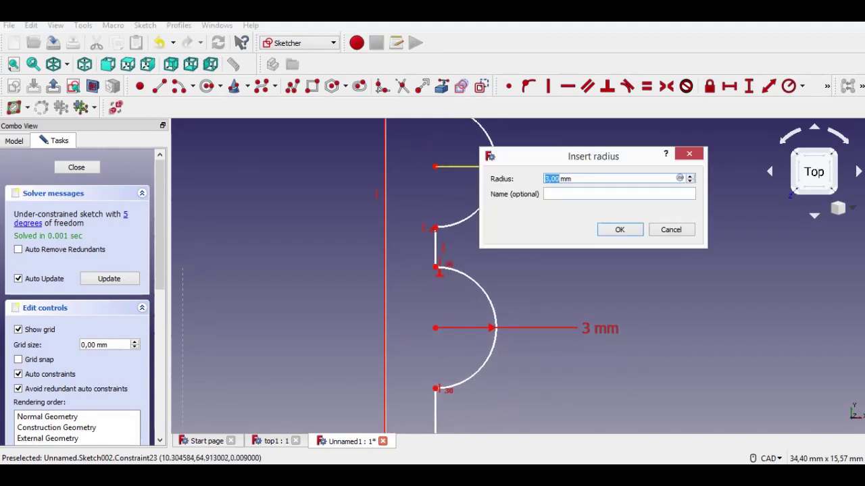
pyautogui.write('2,5')
pyautogui.press('Return')
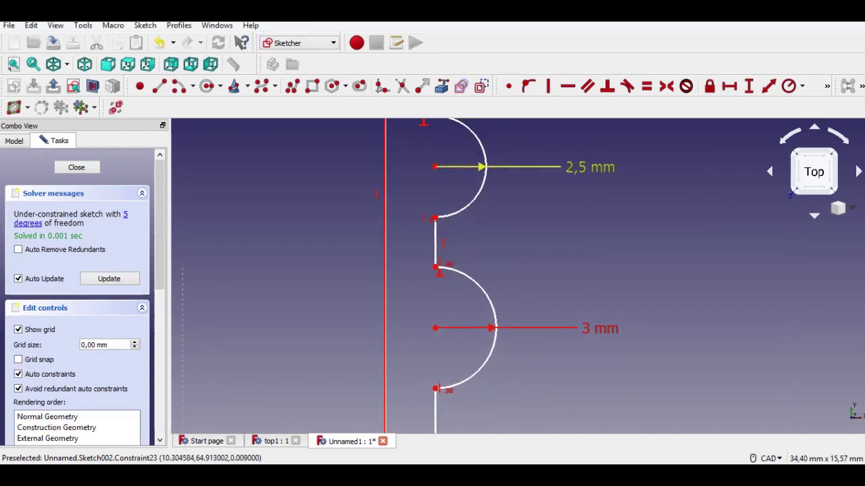
# Set the radius of the lower semicircular bead to 2.5 mm as well
pyautogui.moveTo(588, 209); pyautogui.dragTo(597, 132, button='middle')
pyautogui.doubleClick(540, 251)
pyautogui.write('2,5')
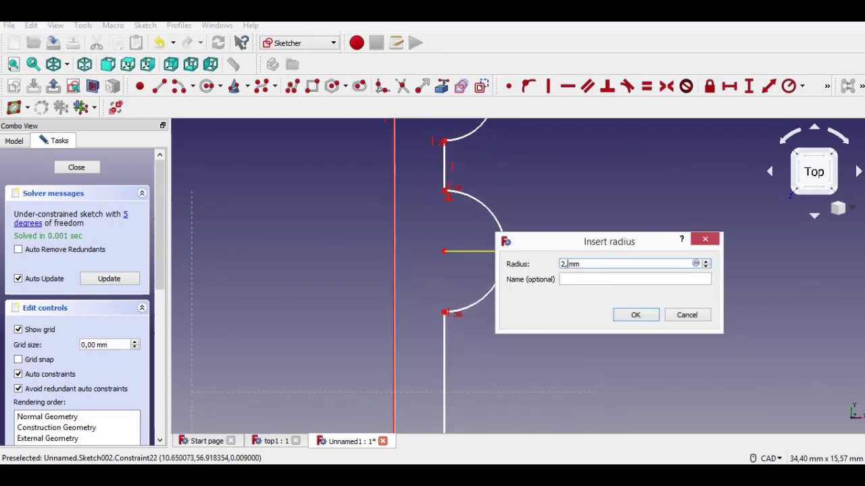
pyautogui.press('Return')
# Constrain the length of the short vertical segment between the two semicircles to 6 mm
pyautogui.moveTo(608, 270)
pyautogui.mouseDown(button='middle')
pyautogui.moveTo(621, 194)
pyautogui.moveTo(587, 353)
pyautogui.moveTo(592, 301)
pyautogui.mouseUp(button='middle')
pyautogui.moveTo(498, 283); pyautogui.dragTo(499, 268, button='middle')
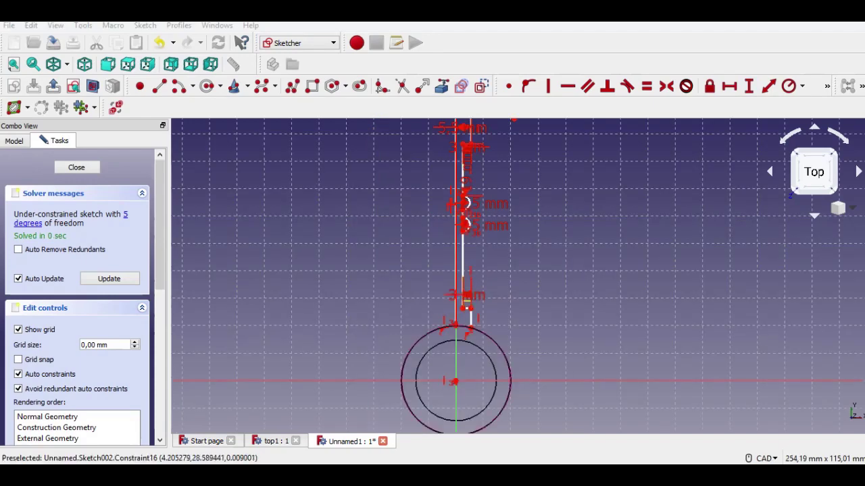
pyautogui.scroll(4, 513, 285)
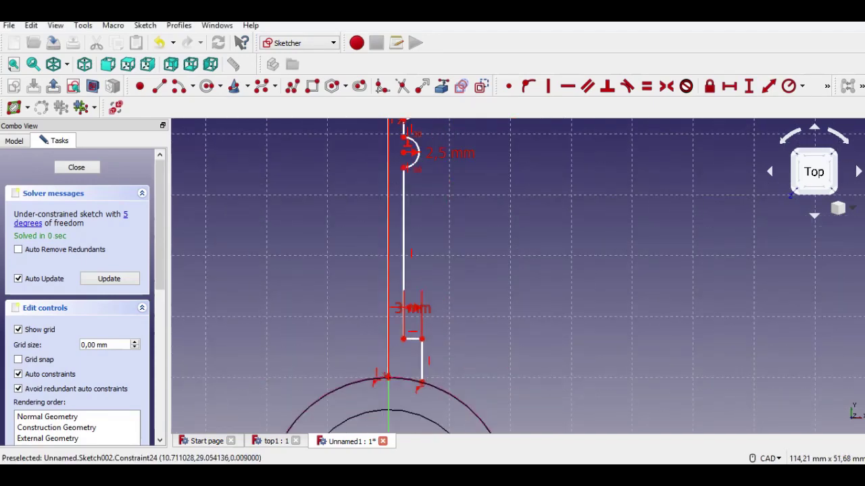
pyautogui.moveTo(466, 284); pyautogui.dragTo(456, 405, button='middle')
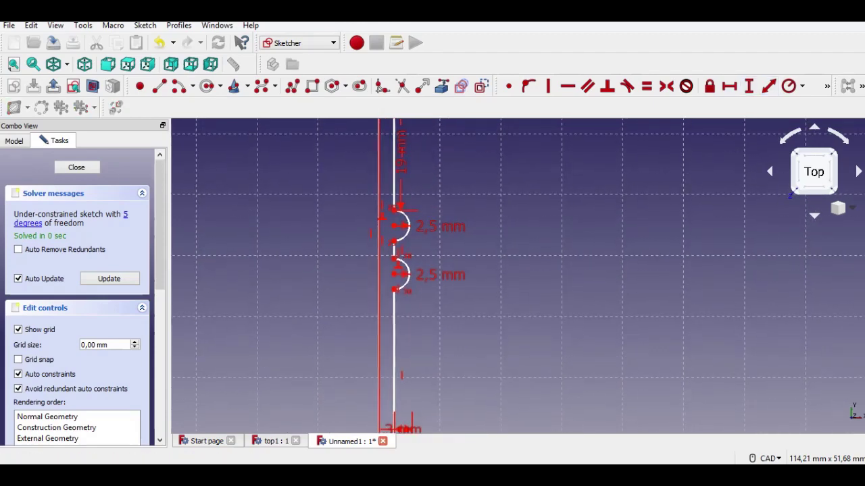
pyautogui.scroll(4, 388, 237)
pyautogui.click(403, 269)
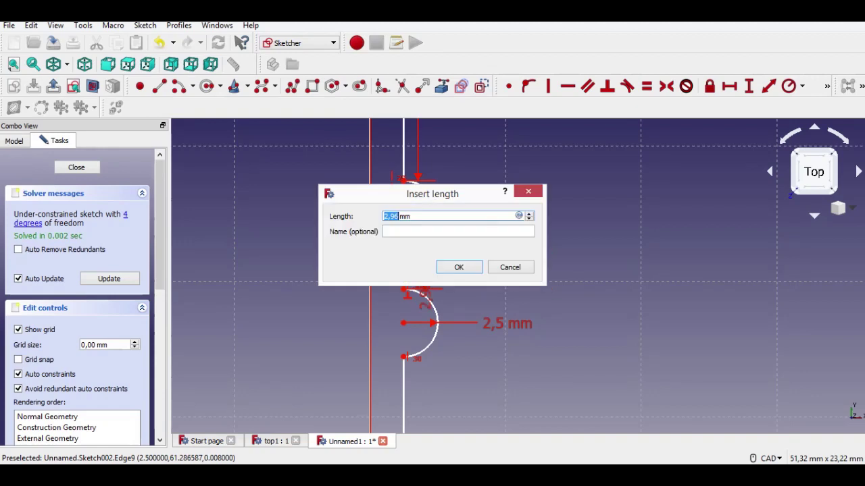
pyautogui.write('6')
pyautogui.press('Return')
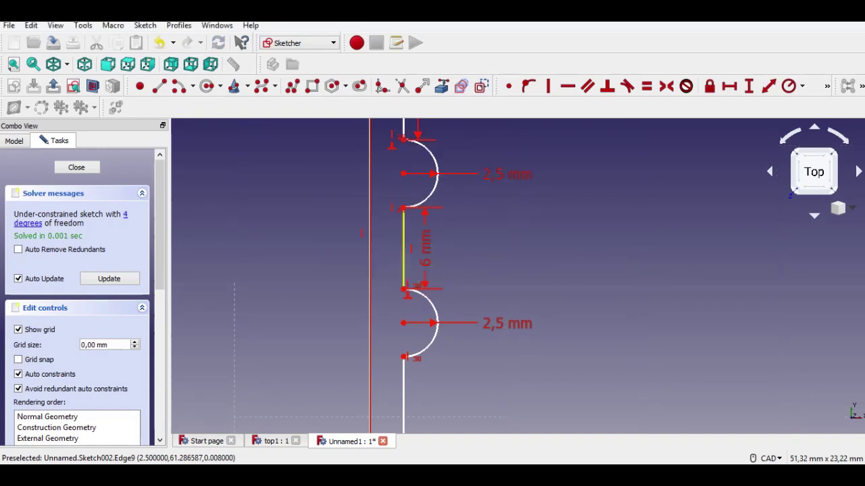
# Constrain the length of the vertical segment between the lower semicircle and the lower 3 mm ledge to 9 mm
pyautogui.moveTo(433, 345); pyautogui.dragTo(437, 214, button='middle')
pyautogui.moveTo(417, 390); pyautogui.dragTo(421, 290, button='middle')
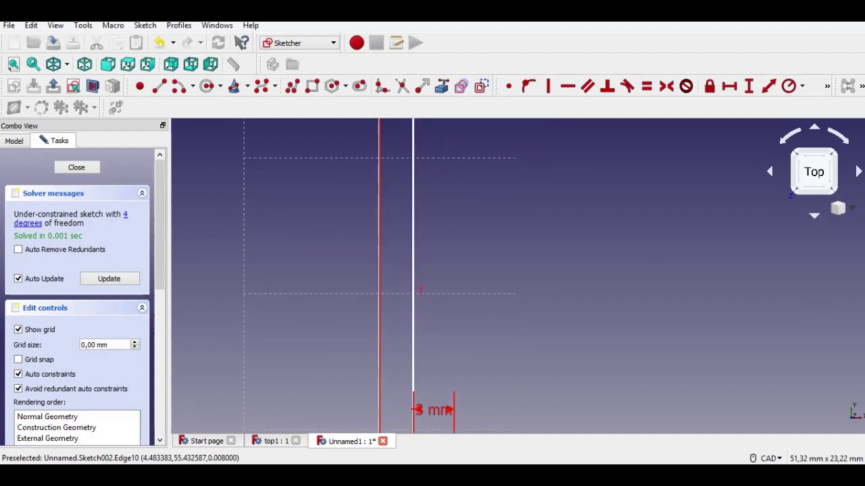
pyautogui.scroll(-2, 455, 248)
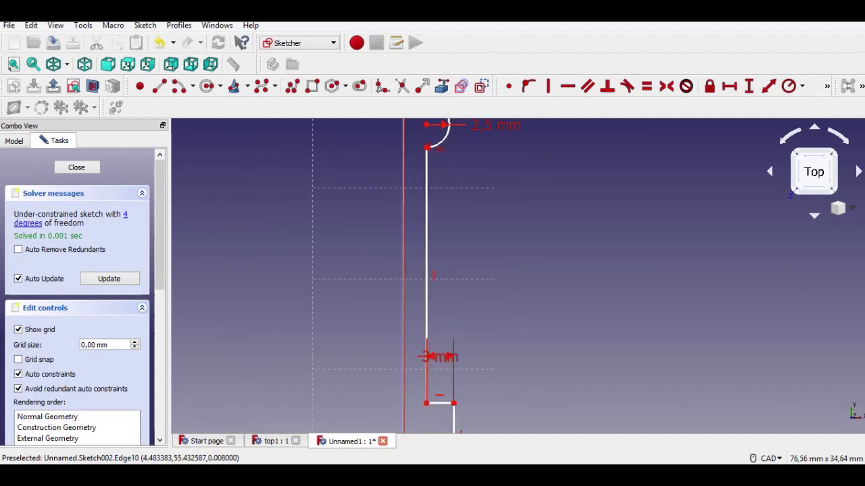
pyautogui.moveTo(455, 248); pyautogui.dragTo(446, 214, button='middle')
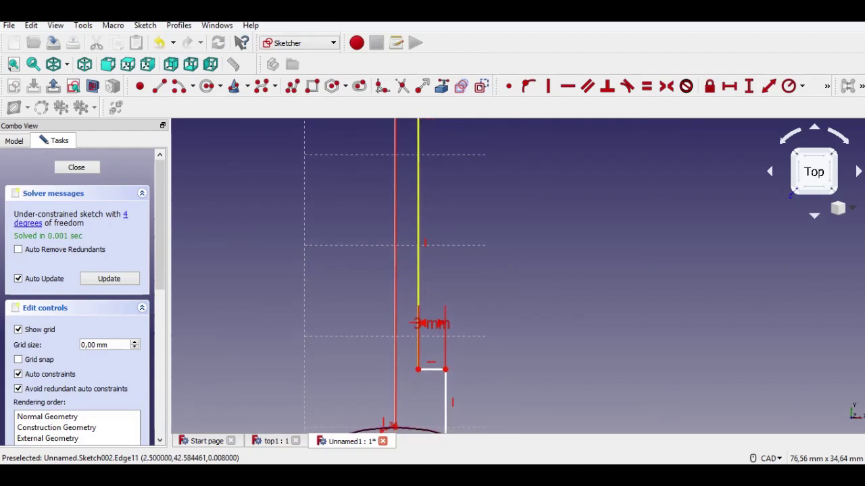
pyautogui.click(418, 221)
pyautogui.write('9')
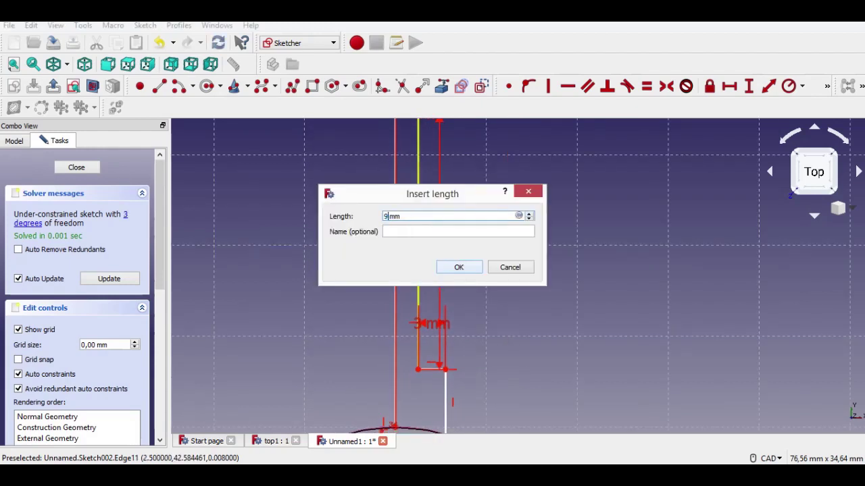
pyautogui.press('Return')
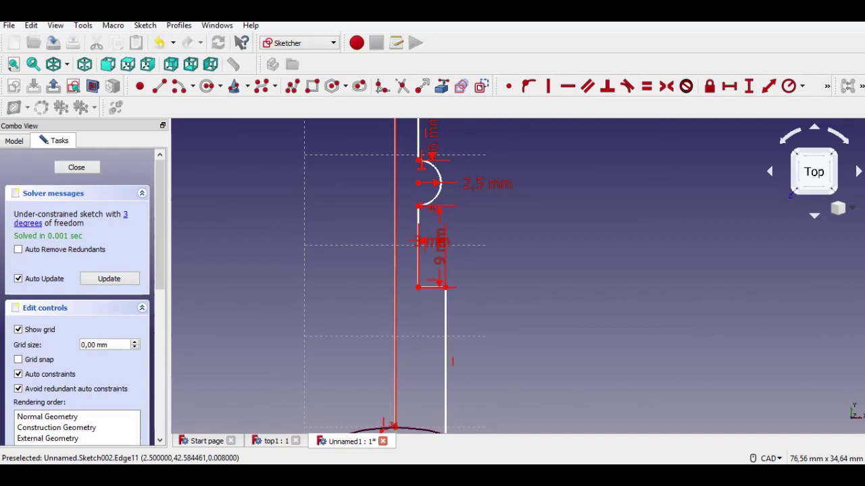
# Constrain the length of the outer vertical segment between the lower ledge and the circle to 8 mm
pyautogui.moveTo(451, 284); pyautogui.dragTo(440, 222, button='middle')
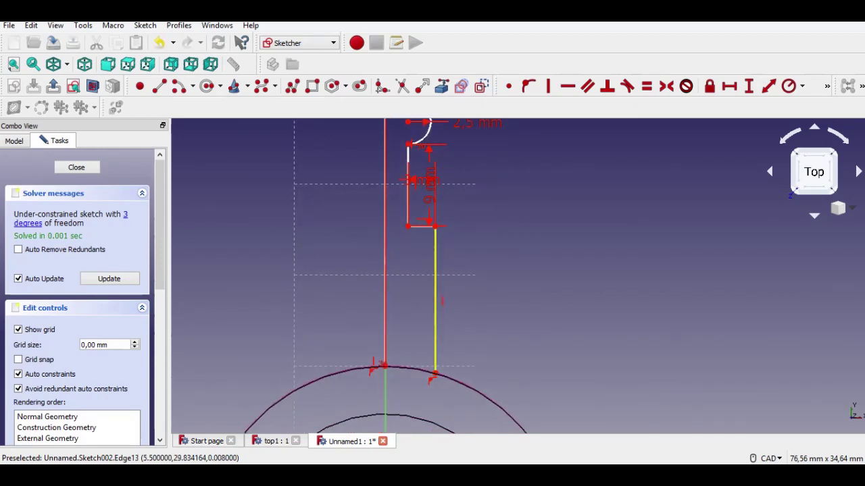
pyautogui.click(435, 277)
pyautogui.write('8')
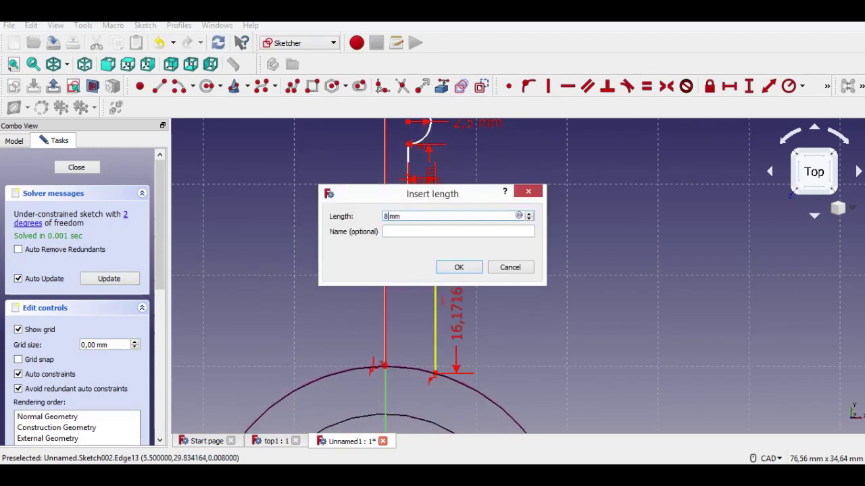
pyautogui.press('Return')
pyautogui.moveTo(455, 337); pyautogui.dragTo(459, 358, button='middle')
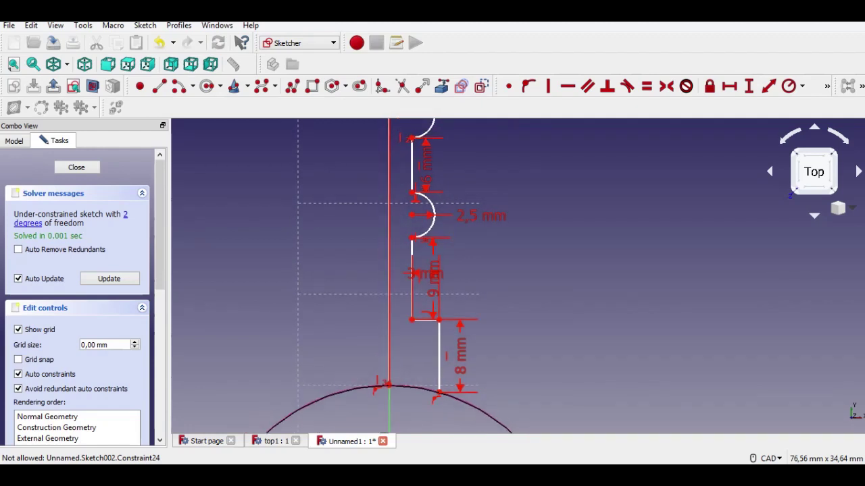
# Constrain the vertical distance between the upper step's outer corner and the profile's topmost point to 21 mm
pyautogui.scroll(-2, 444, 202)
pyautogui.moveTo(445, 202); pyautogui.dragTo(435, 406, button='middle')
pyautogui.moveTo(433, 229); pyautogui.dragTo(436, 374, button='middle')
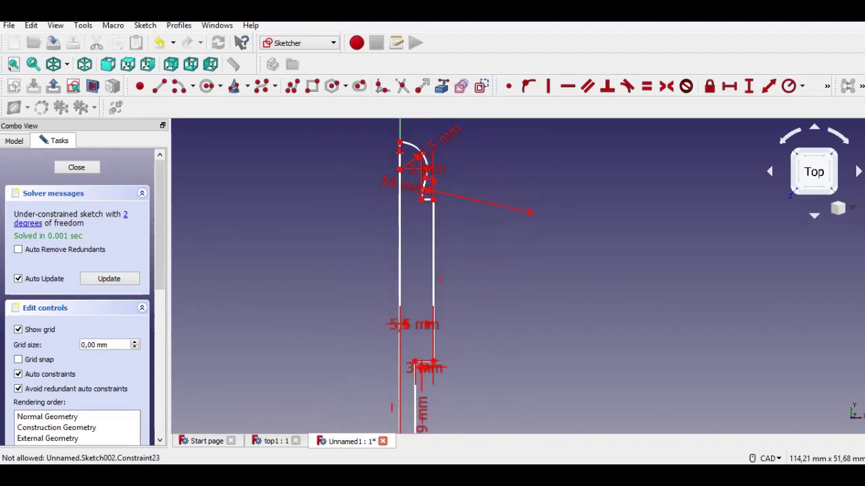
pyautogui.moveTo(419, 270)
pyautogui.mouseDown(button='middle')
pyautogui.moveTo(417, 349)
pyautogui.moveTo(418, 265)
pyautogui.mouseUp(button='middle')
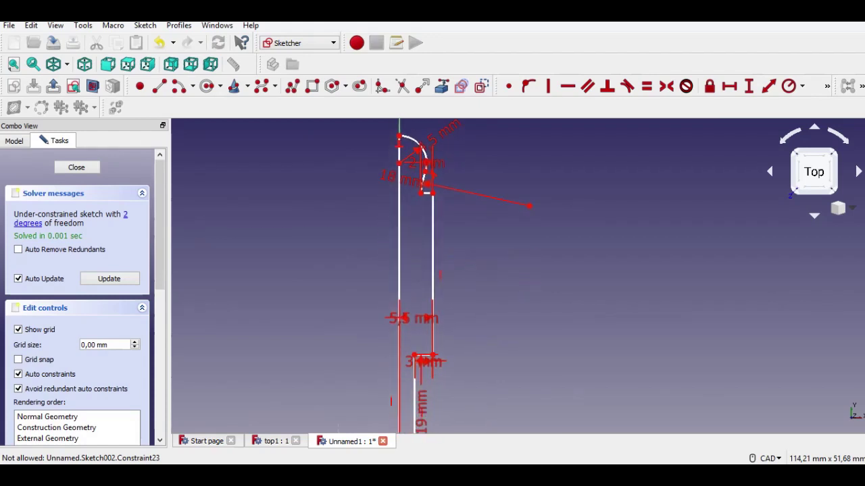
pyautogui.press('Up')
pyautogui.press('Up')
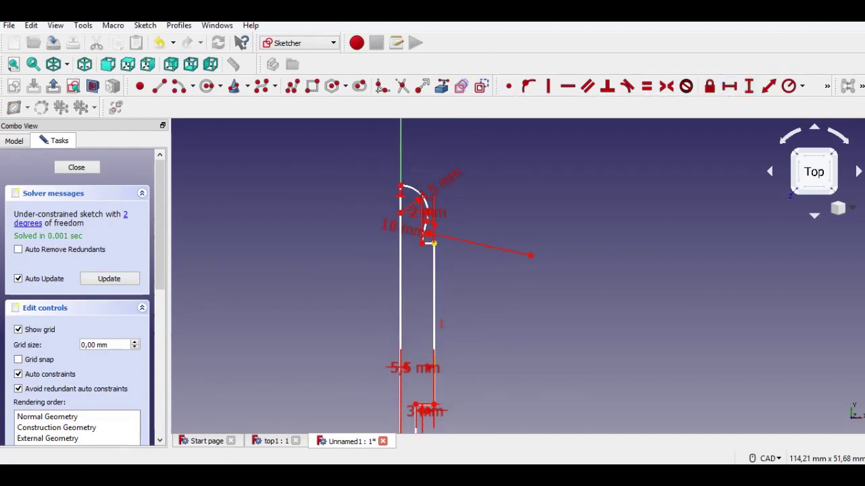
pyautogui.click(433, 243)
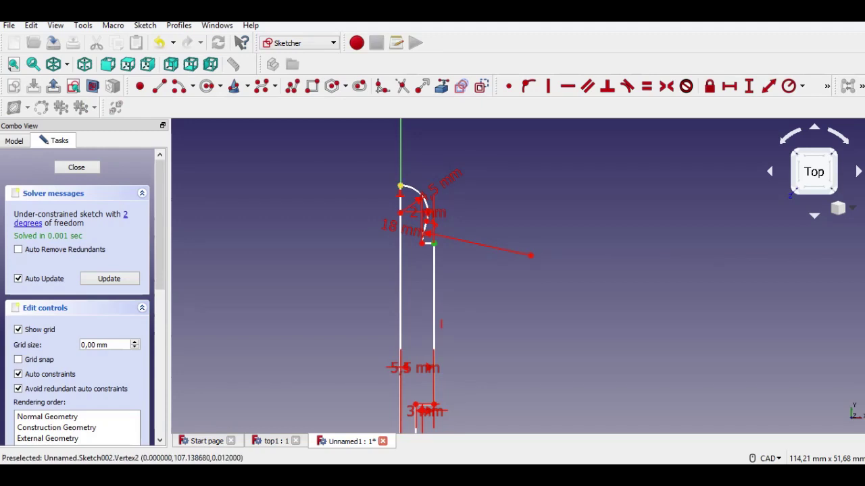
pyautogui.click(400, 186)
pyautogui.press('i')
pyautogui.write('21')
pyautogui.press('Return')
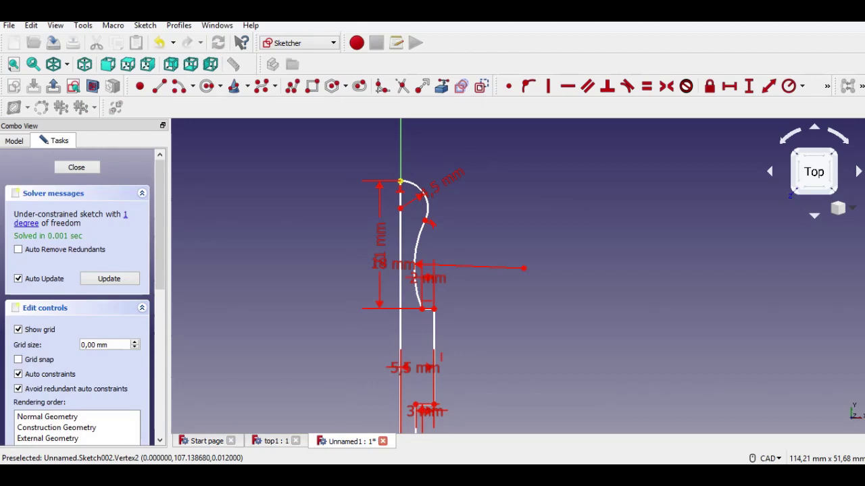
# Move the 21 mm and 19 mm dimension labels outward, clear of the profile on its outer side
pyautogui.moveTo(378, 224); pyautogui.dragTo(521, 234)
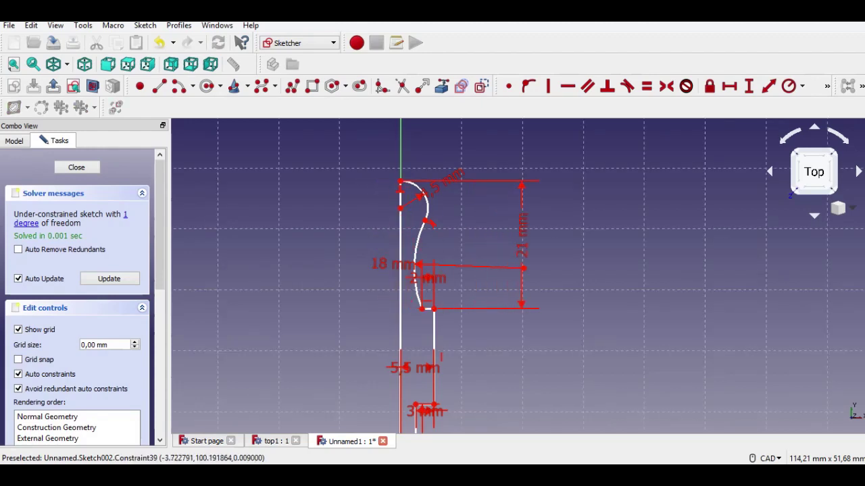
pyautogui.scroll(-2, 462, 344)
pyautogui.moveTo(461, 344); pyautogui.dragTo(467, 187, button='middle')
pyautogui.scroll(2, 467, 187)
pyautogui.scroll(2, 459, 380)
pyautogui.moveTo(459, 380)
pyautogui.mouseDown(button='middle')
pyautogui.moveTo(497, 204)
pyautogui.moveTo(493, 115)
pyautogui.mouseUp(button='middle')
pyautogui.scroll(-2, 400, 418)
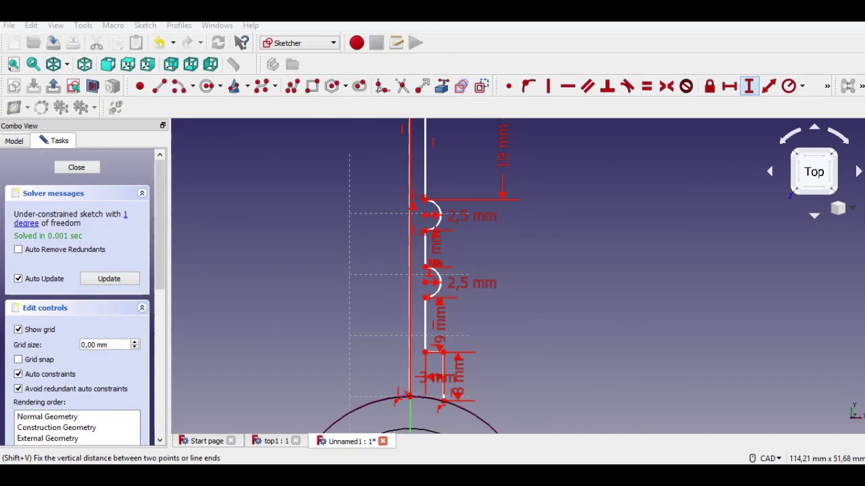
# Constrain the length of the profile's long straight edge on the vertical axis to 100 mm
pyautogui.scroll(-2, 442, 223)
pyautogui.scroll(-2, 440, 223)
pyautogui.moveTo(441, 223); pyautogui.dragTo(442, 294, button='middle')
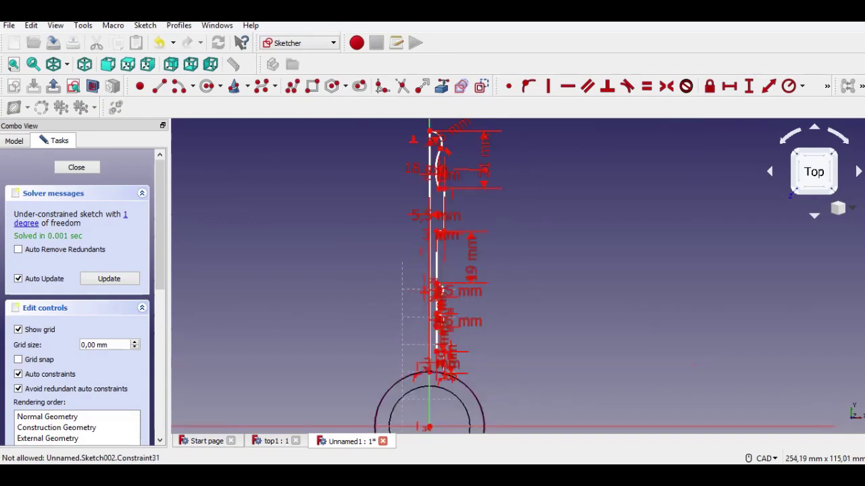
pyautogui.click(429, 191)
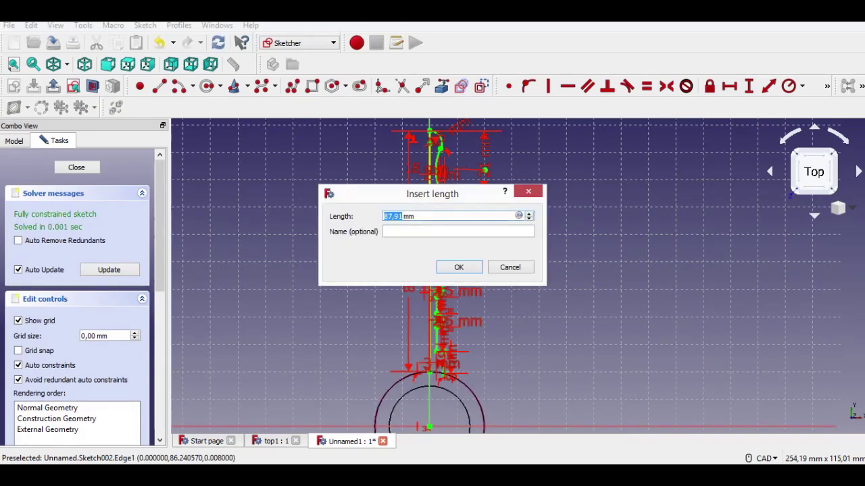
pyautogui.write('100')
pyautogui.press('Return')
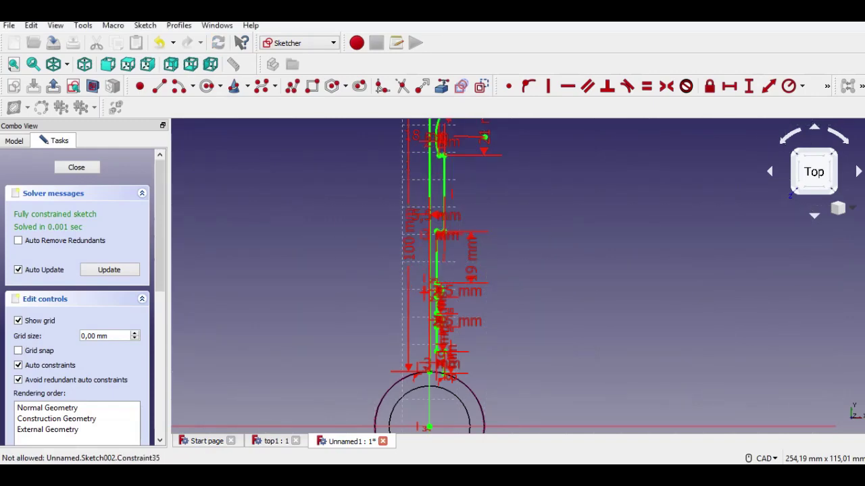
# Draw a circle about 35.5 mm in diameter, centred on the origin between the hub's inner and outer circles
pyautogui.scroll(4, 472, 214)
pyautogui.moveTo(439, 416); pyautogui.dragTo(464, 131, button='middle')
pyautogui.moveTo(452, 267); pyautogui.dragTo(458, 229, button='middle')
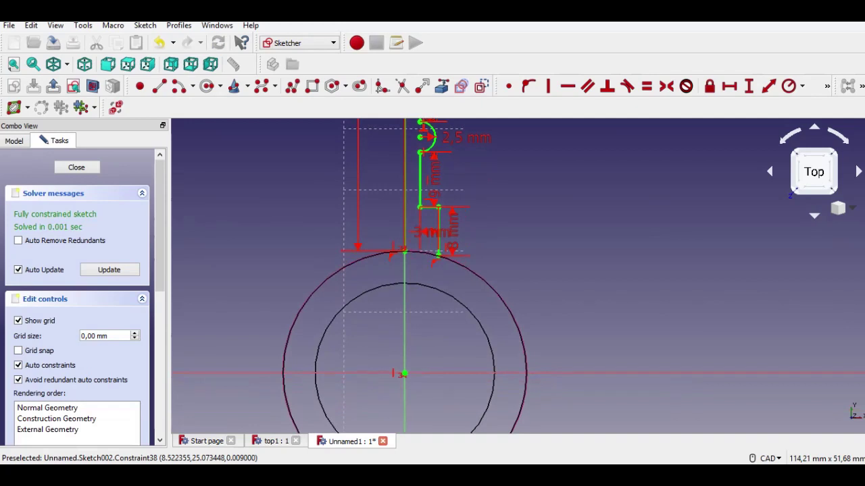
pyautogui.click(206, 86)
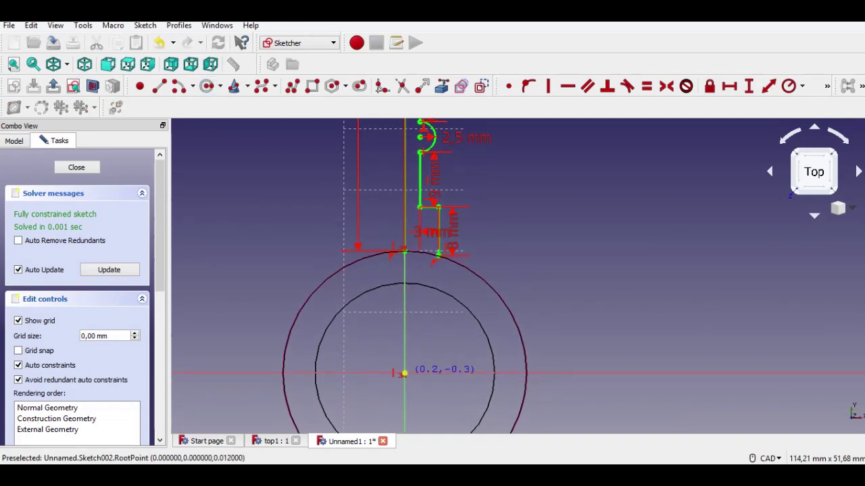
pyautogui.press('Escape')
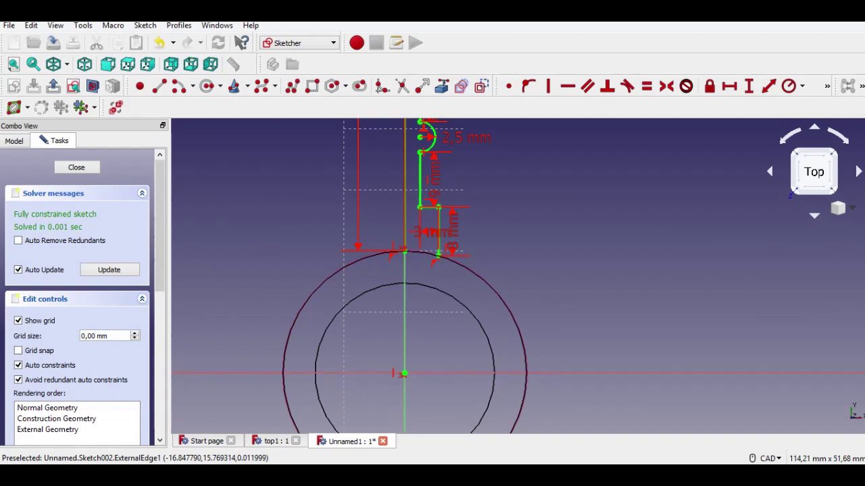
pyautogui.scroll(2, 325, 280)
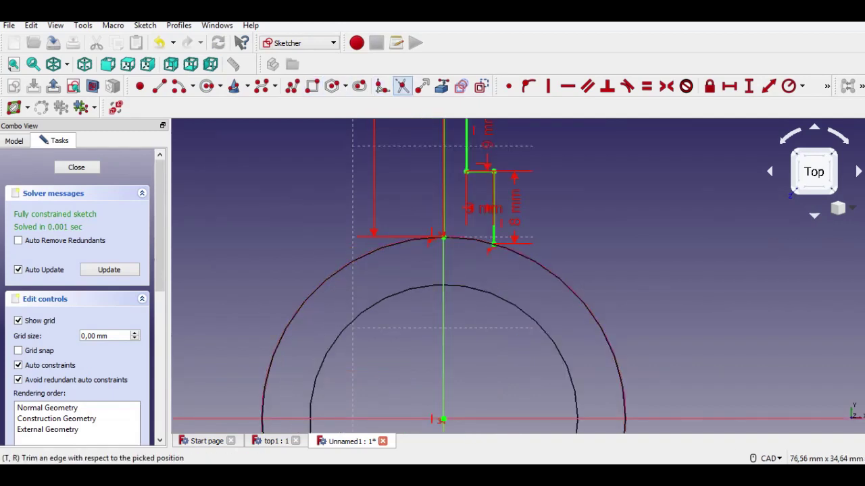
pyautogui.click(402, 86)
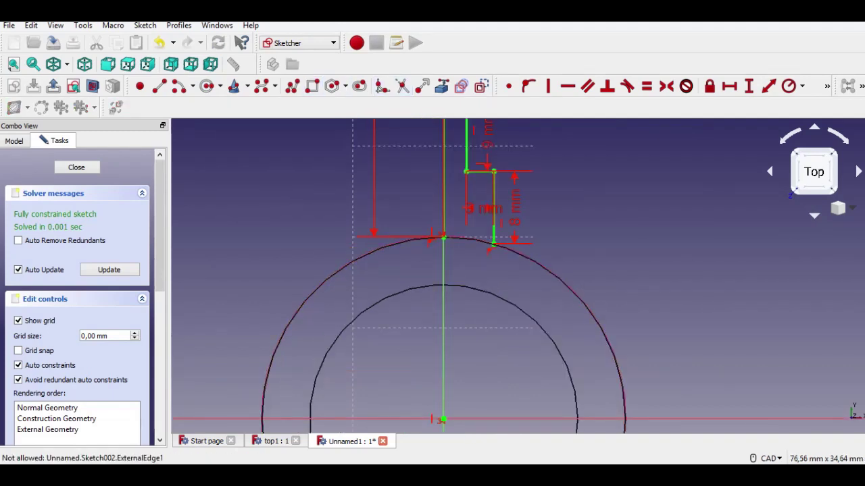
pyautogui.press('Escape')
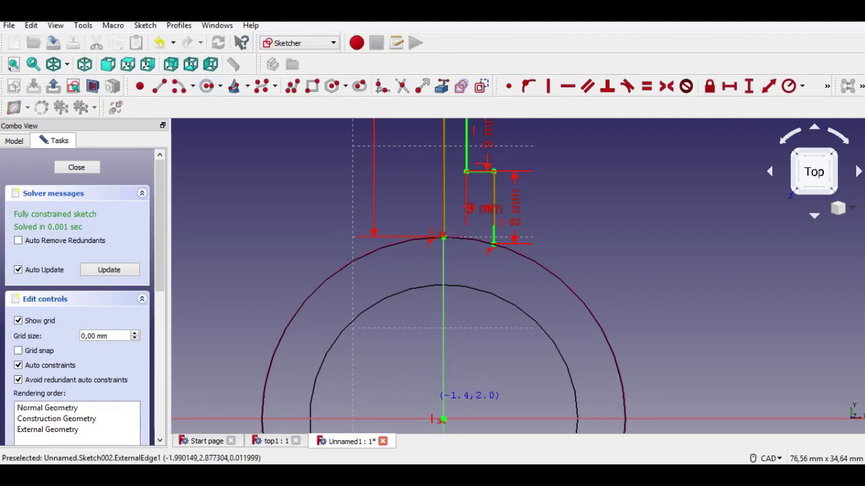
pyautogui.click(443, 418)
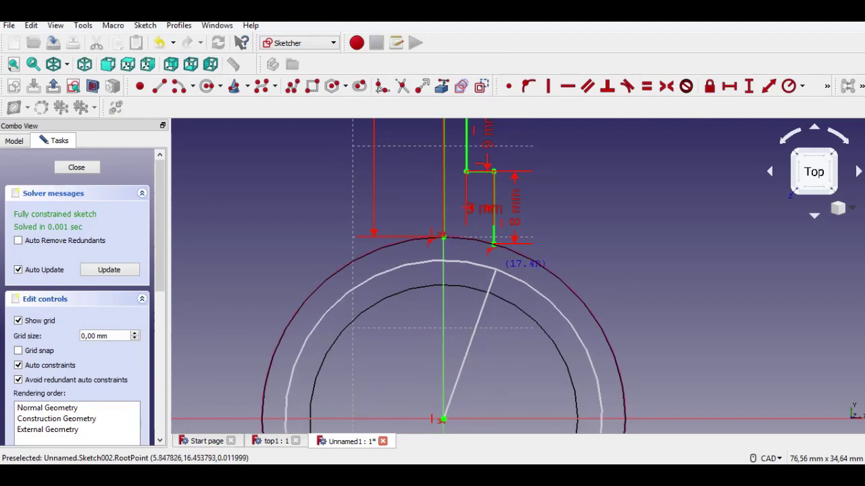
pyautogui.click(500, 268)
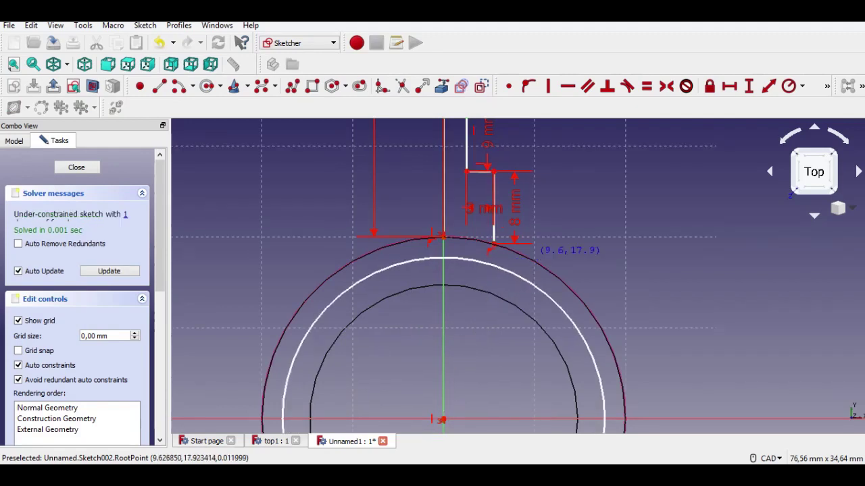
# Constrain the new circle's diameter to 39.5 mm, just inside the hub's outer edge
pyautogui.click(802, 86)
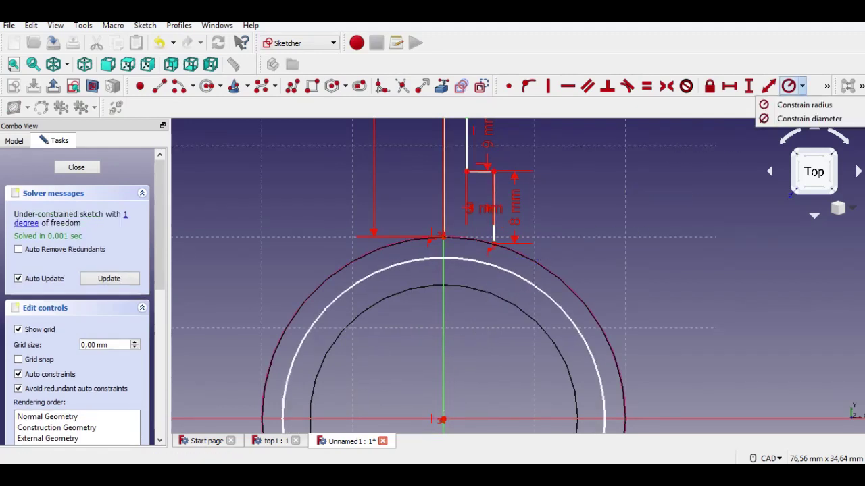
pyautogui.click(807, 117)
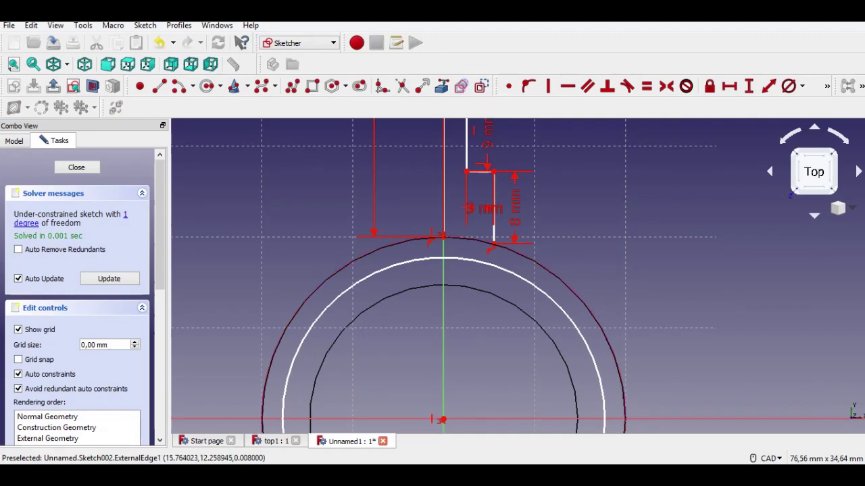
pyautogui.click(572, 325)
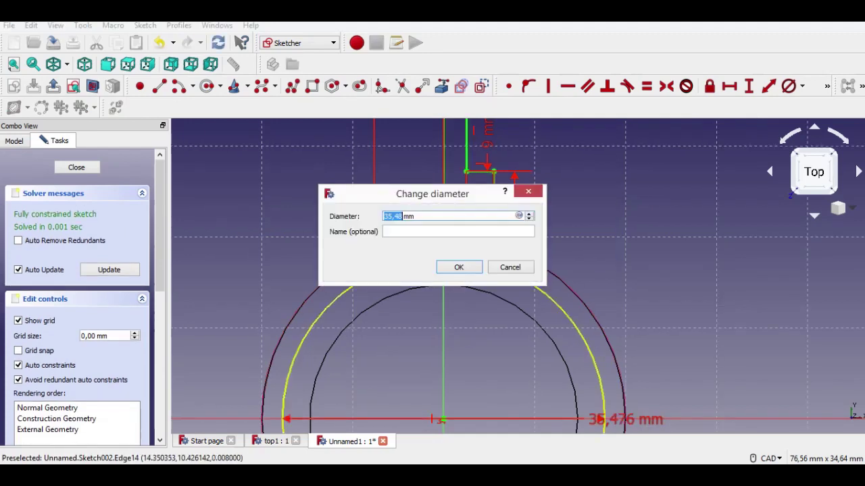
pyautogui.write('36,8')
pyautogui.press('Return')
pyautogui.scroll(4, 458, 264)
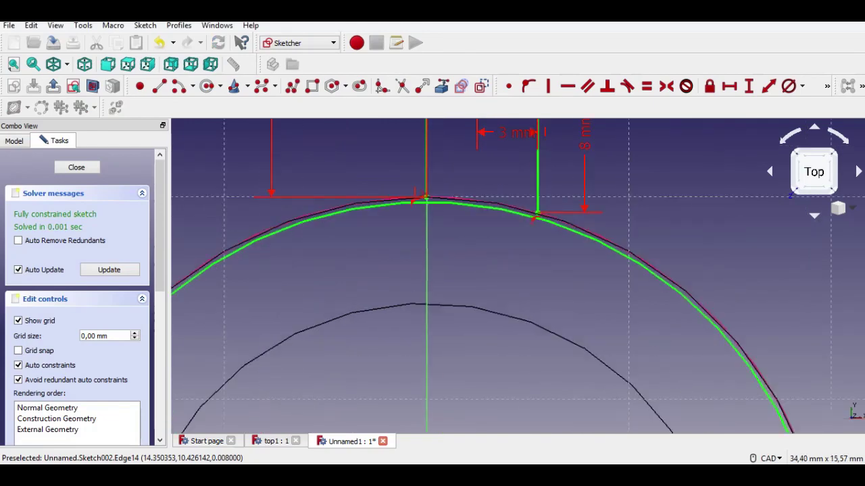
pyautogui.scroll(2, 456, 262)
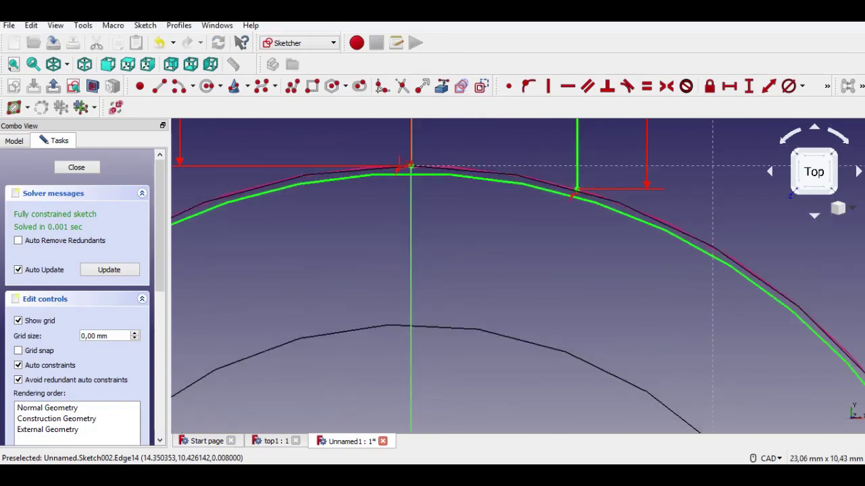
# Trim the circle to the short arc that closes the profile's base, and finish editing the sketch
pyautogui.scroll(-5, 405, 166)
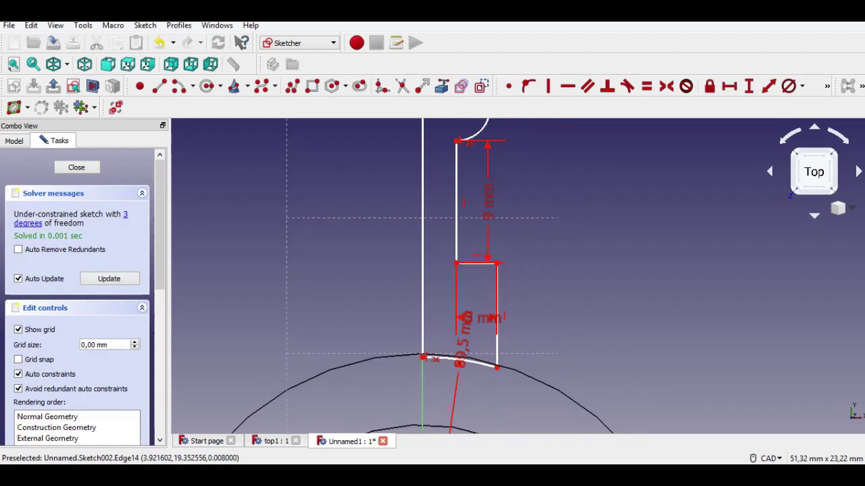
pyautogui.moveTo(537, 148); pyautogui.dragTo(482, 423, button='middle')
pyautogui.scroll(-2, 501, 323)
pyautogui.scroll(-2, 499, 297)
pyautogui.moveTo(500, 297); pyautogui.dragTo(472, 186, button='middle')
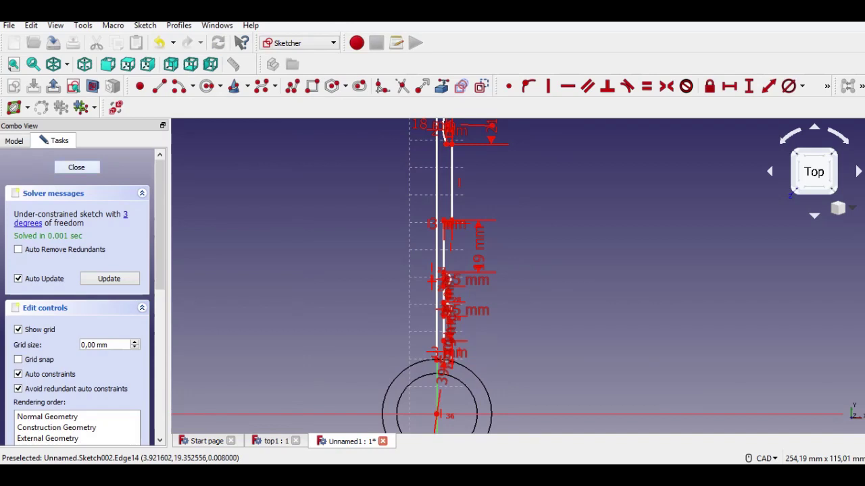
pyautogui.click(77, 167)
# Restore the normal shaded display mode and revolve the profile sketch 360° about the vertical sketch axis, reversed
pyautogui.moveTo(472, 256); pyautogui.dragTo(436, 282, button='middle')
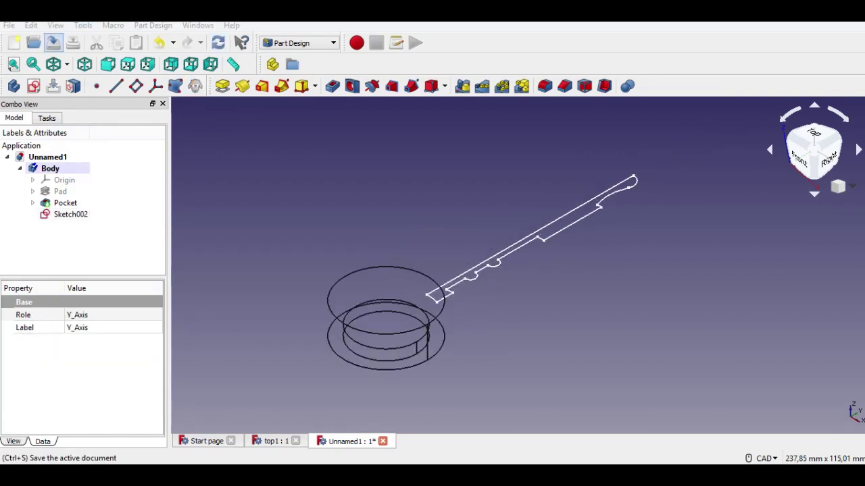
pyautogui.click(67, 64)
pyautogui.click(72, 84)
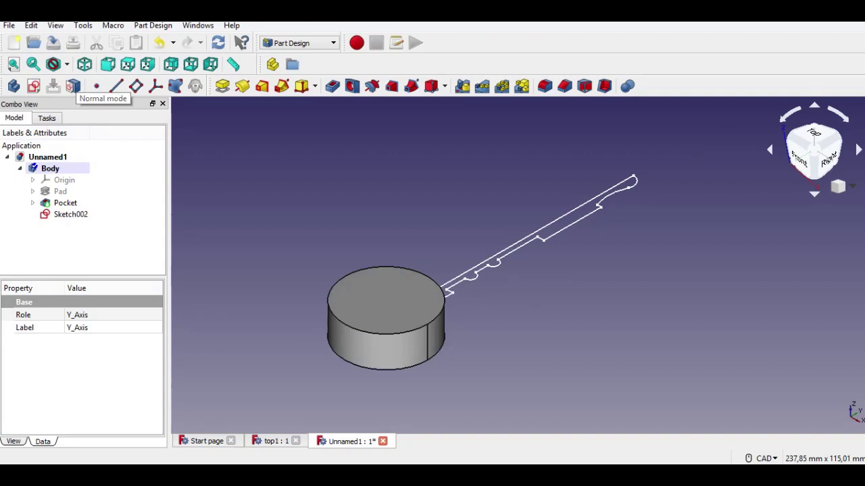
pyautogui.click(242, 85)
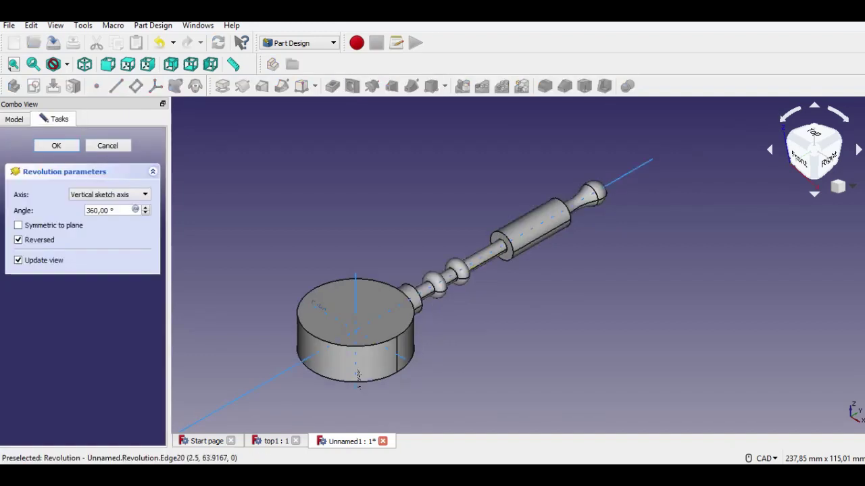
pyautogui.moveTo(492, 258); pyautogui.dragTo(451, 323, button='middle')
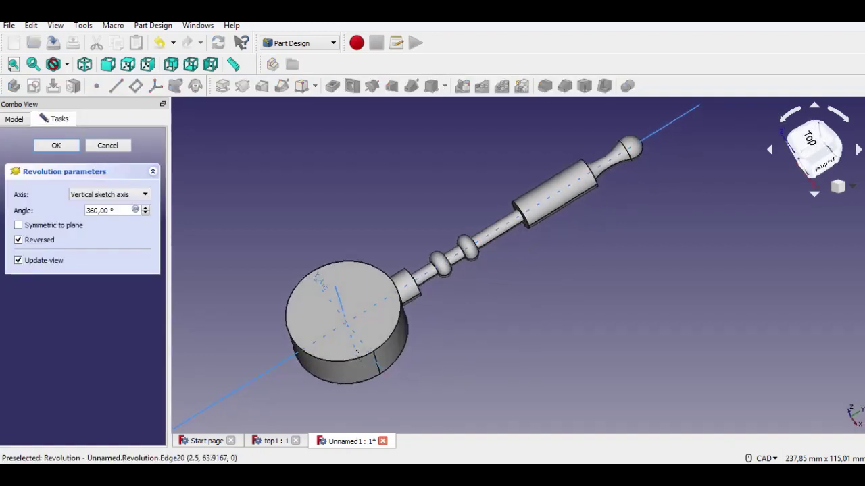
pyautogui.click(57, 145)
pyautogui.moveTo(448, 272); pyautogui.dragTo(427, 294, button='middle')
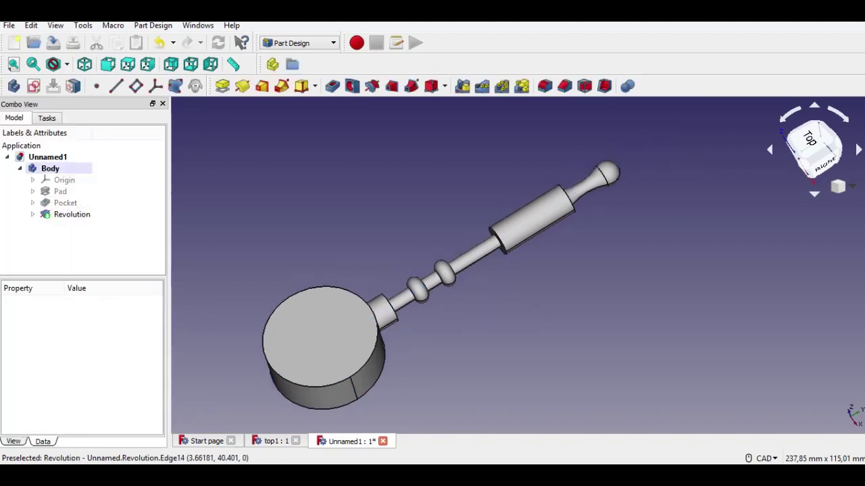
# Chamfer both circular end edges of the handle's thick cylindrical grip by 0.5 mm
pyautogui.scroll(2, 513, 277)
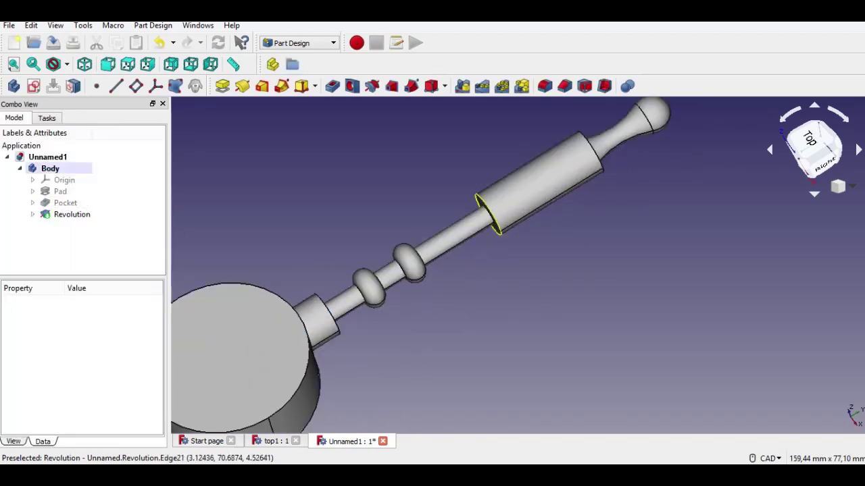
pyautogui.click(488, 214)
pyautogui.keyDown('ctrl'); pyautogui.click(591, 152); pyautogui.keyUp('ctrl')
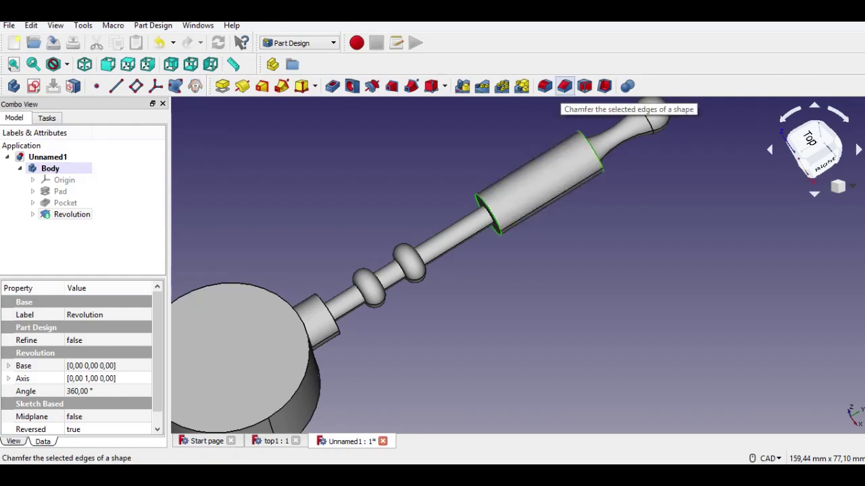
pyautogui.click(565, 86)
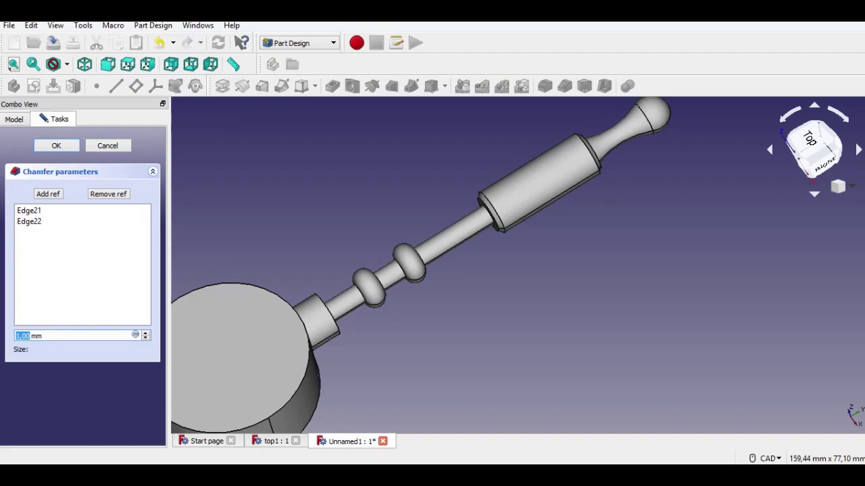
pyautogui.write('0,5')
pyautogui.press('Return')
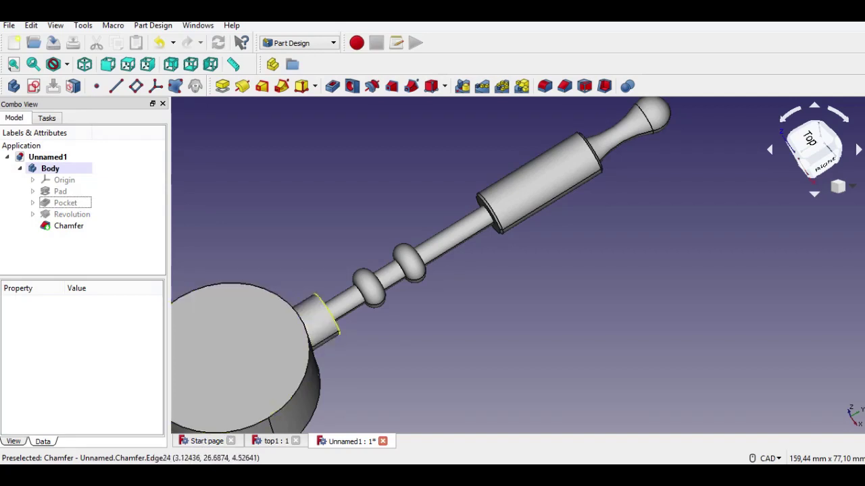
# Chamfer the outer circular edge of the collar where the handle meets the hub by 0.5 mm
pyautogui.click(326, 312)
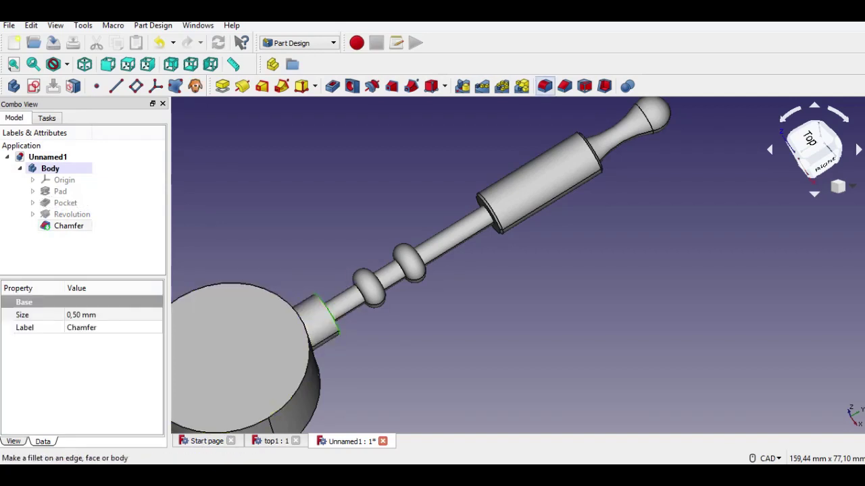
pyautogui.click(565, 86)
pyautogui.write('0,5')
pyautogui.press('Return')
# Chamfer the upper circular rim of the round hub by 0.5 mm
pyautogui.moveTo(433, 379); pyautogui.dragTo(554, 289, button='middle')
pyautogui.scroll(-2, 554, 289)
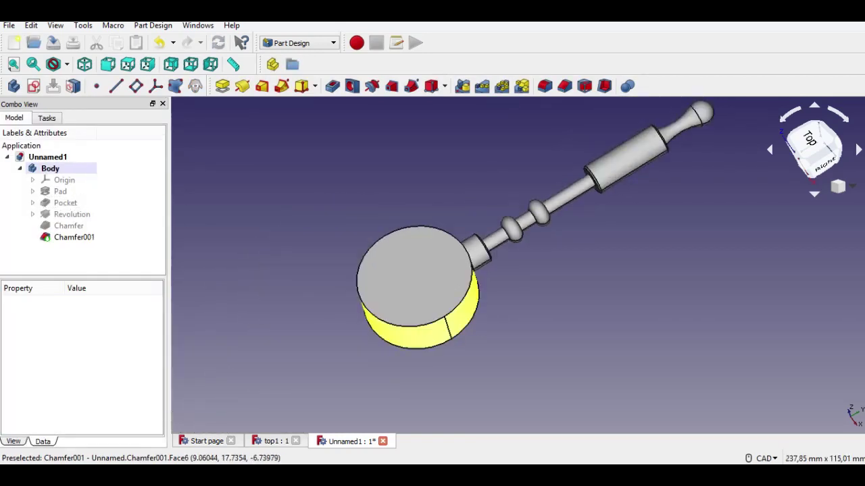
pyautogui.click(471, 285)
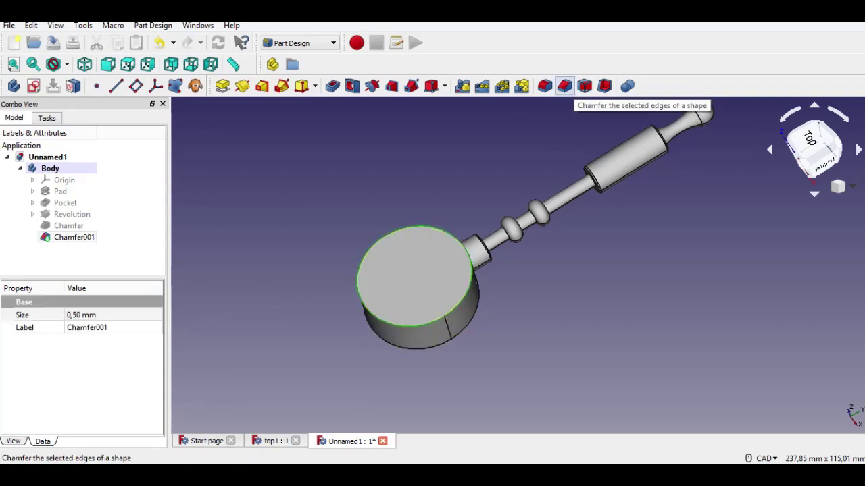
pyautogui.click(565, 86)
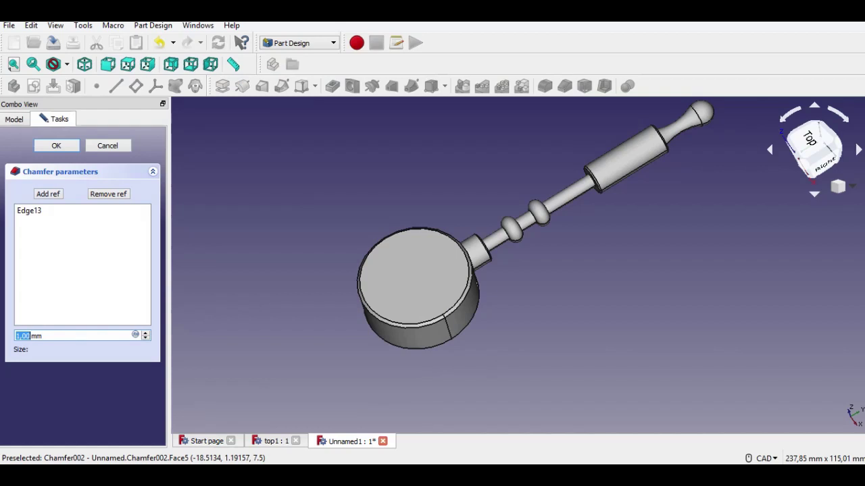
pyautogui.write('0,5')
pyautogui.press('Return')
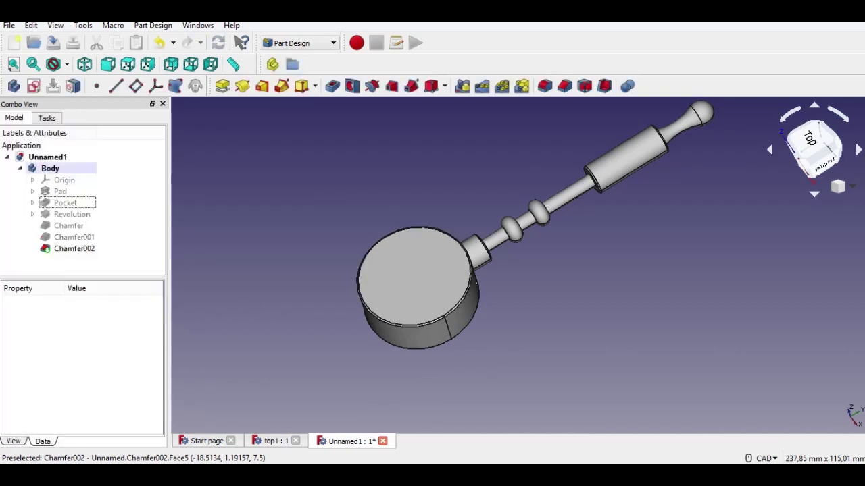
# Create a polar pattern from the handle's Revolution feature
pyautogui.moveTo(385, 277); pyautogui.dragTo(468, 336, button='middle')
pyautogui.scroll(-2, 498, 297)
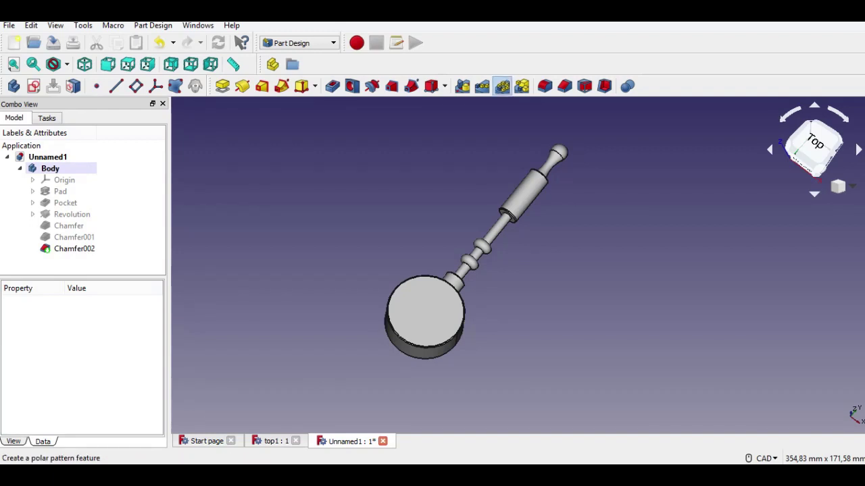
pyautogui.click(501, 86)
pyautogui.click(47, 216)
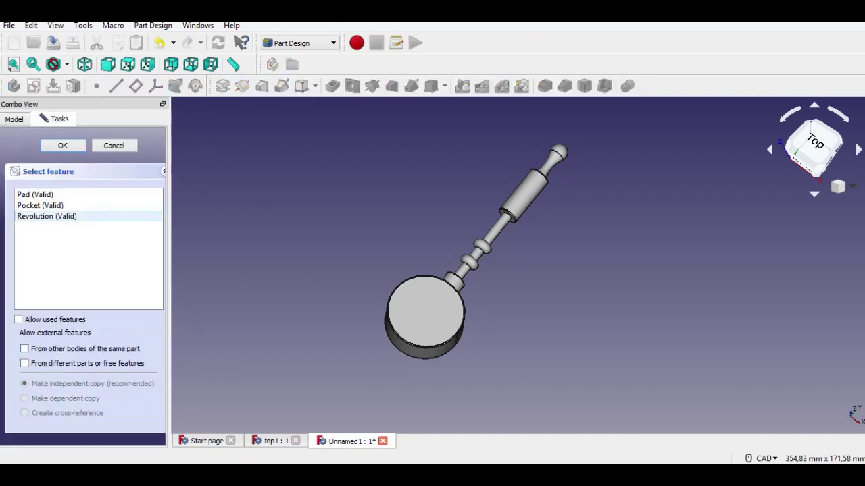
pyautogui.click(46, 217)
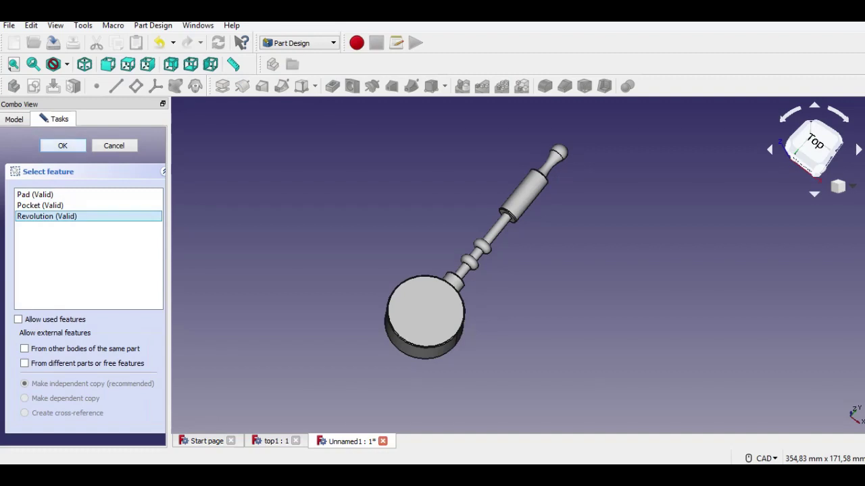
pyautogui.click(63, 146)
pyautogui.press('Return')
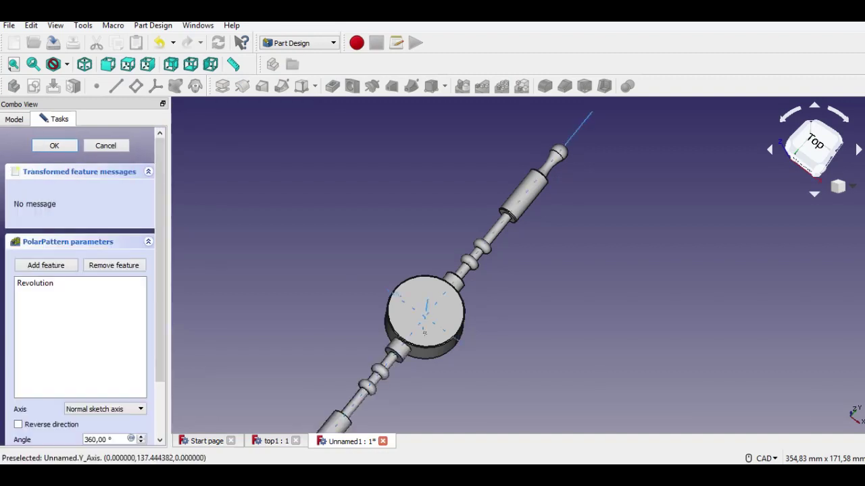
# Set the handle's polar pattern to 8 occurrences and finish the feature
pyautogui.moveTo(160, 270); pyautogui.dragTo(159, 324)
pyautogui.moveTo(94, 387); pyautogui.dragTo(82, 386)
pyautogui.write('8')
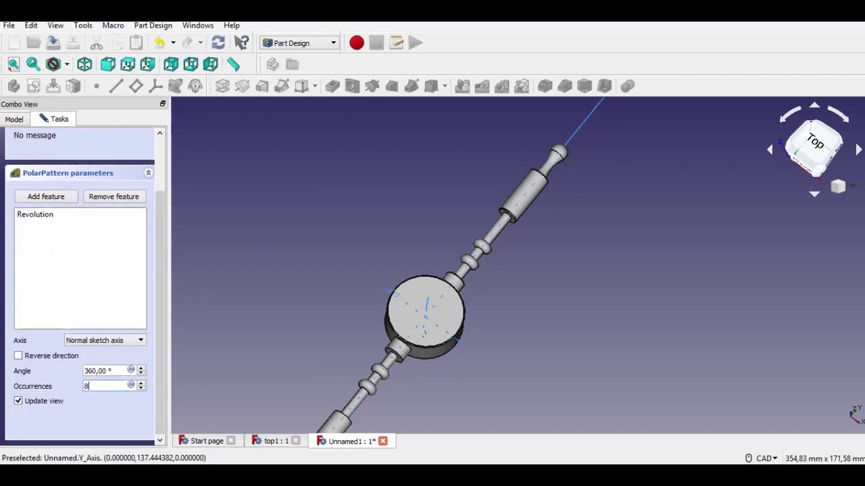
pyautogui.moveTo(533, 270); pyautogui.dragTo(433, 217, button='middle')
pyautogui.moveTo(343, 338); pyautogui.dragTo(422, 330, button='middle')
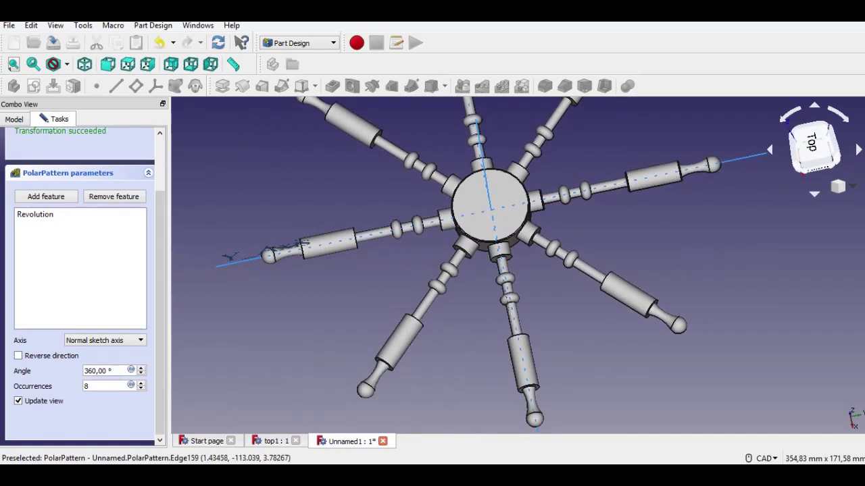
pyautogui.moveTo(159, 270); pyautogui.dragTo(159, 215)
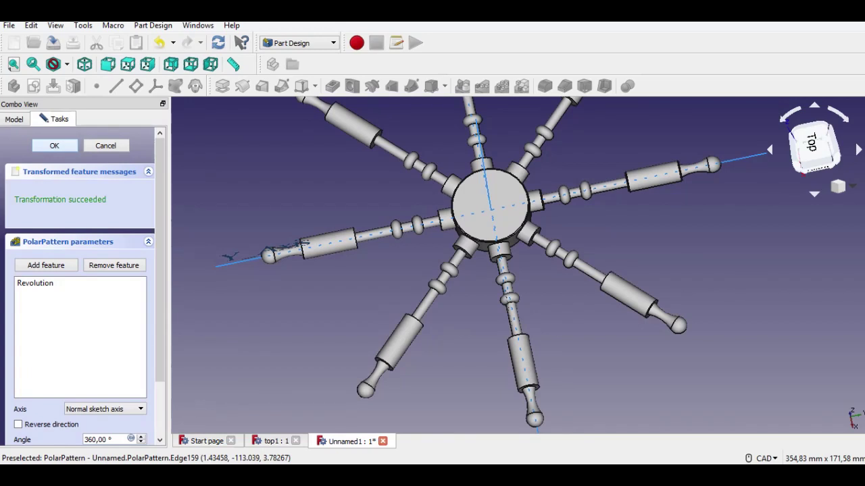
pyautogui.click(54, 145)
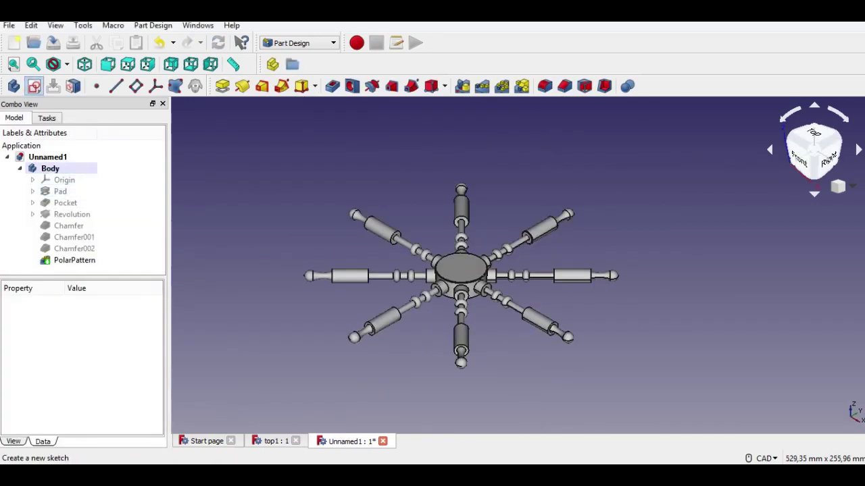
# Sketch two concentric circles about 163 mm and 114 mm in diameter on the XY plane, centred on the origin
pyautogui.click(34, 86)
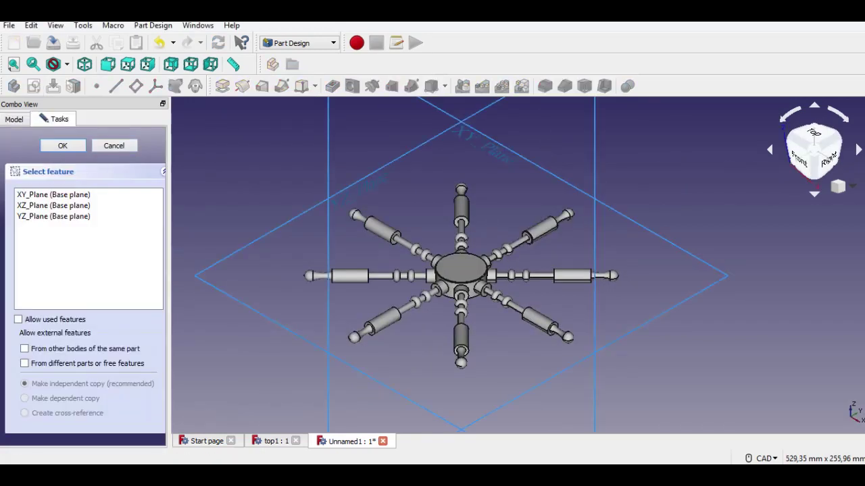
pyautogui.click(260, 238)
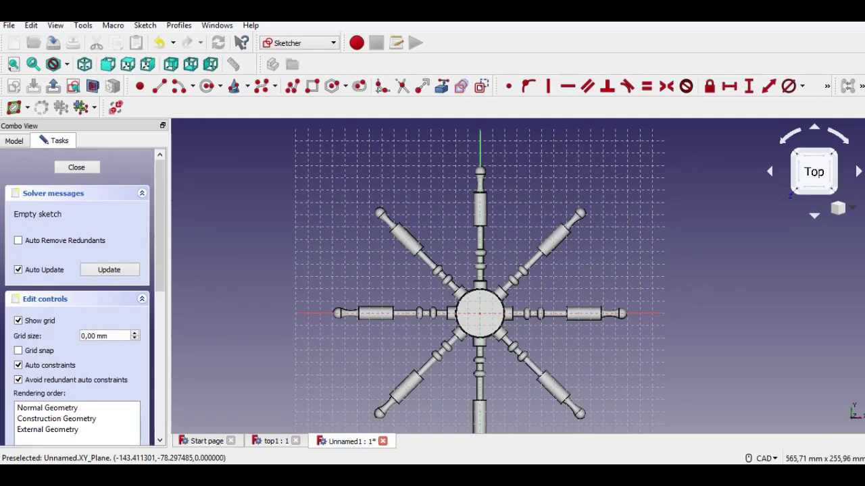
pyautogui.click(207, 85)
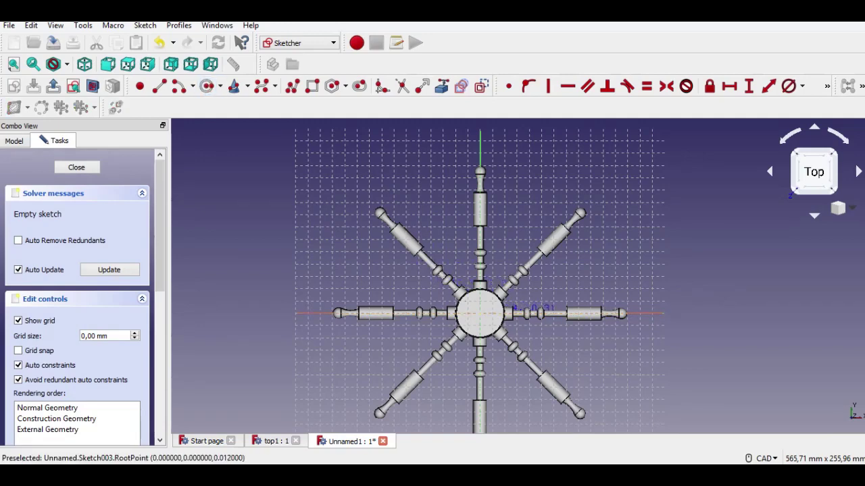
pyautogui.click(480, 313)
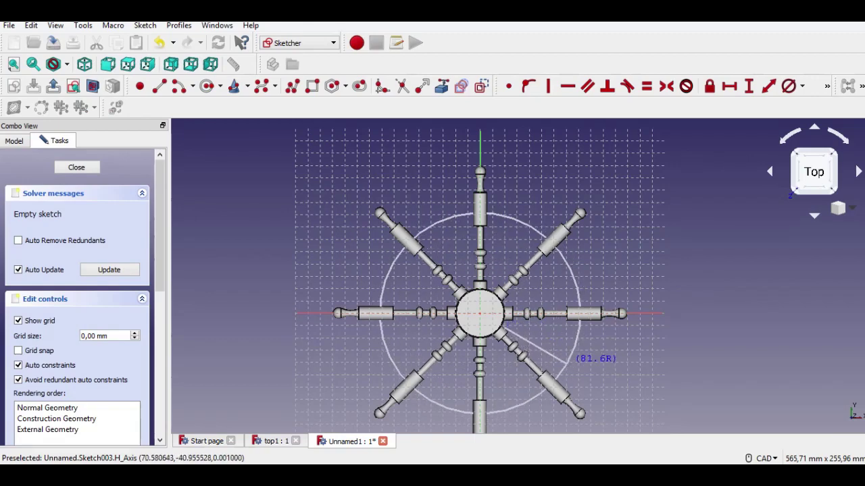
pyautogui.click(568, 361)
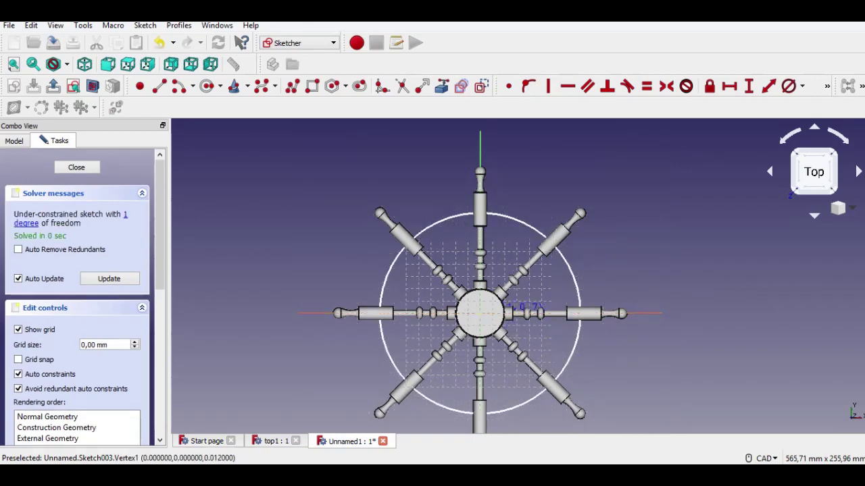
pyautogui.click(480, 313)
pyautogui.click(534, 352)
# Constrain the outer circle's diameter to 185 mm and the inner circle's to 155 mm, and close the sketch
pyautogui.click(789, 86)
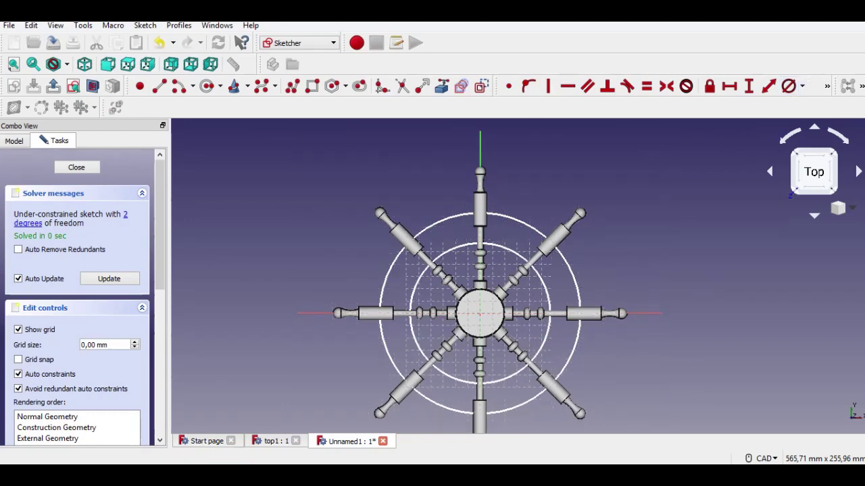
pyautogui.click(516, 220)
pyautogui.write('185')
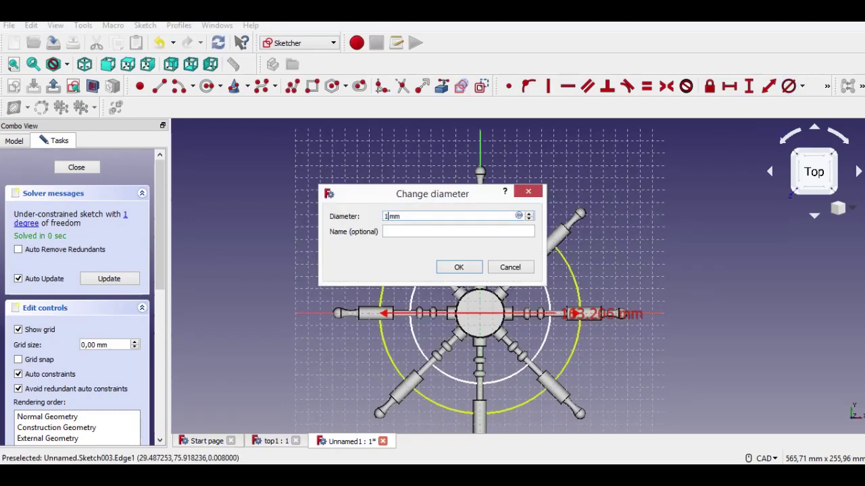
pyautogui.press('Return')
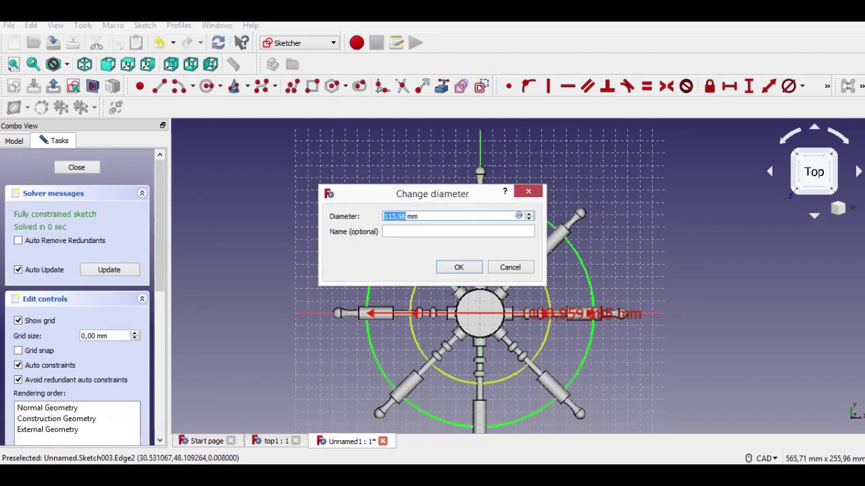
pyautogui.write('155')
pyautogui.press('Return')
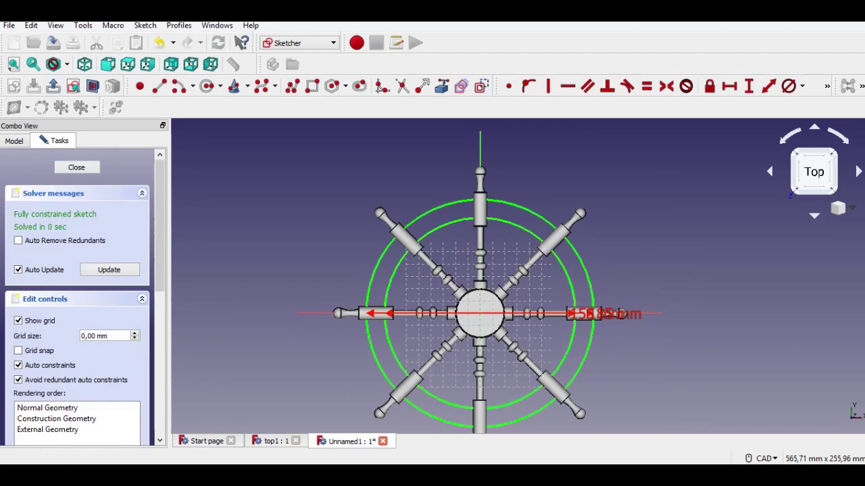
pyautogui.click(76, 168)
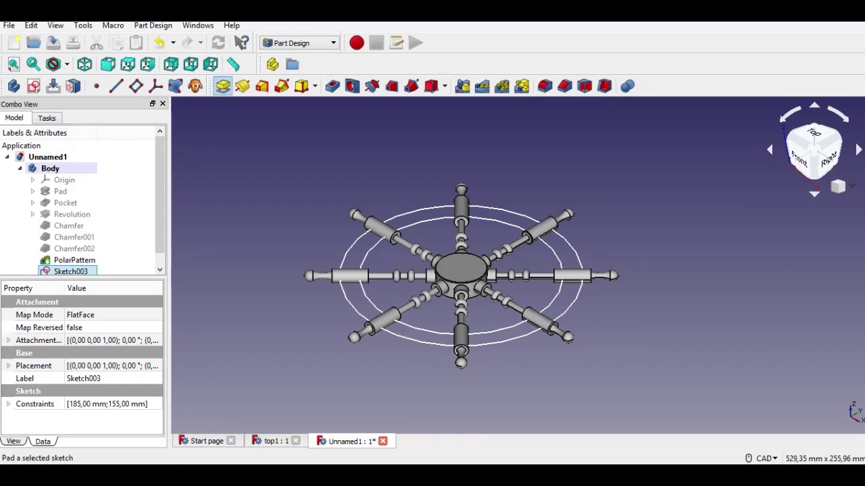
# Pad the ring sketch 13 mm symmetric to its plane to form the wheel's rim
pyautogui.click(223, 85)
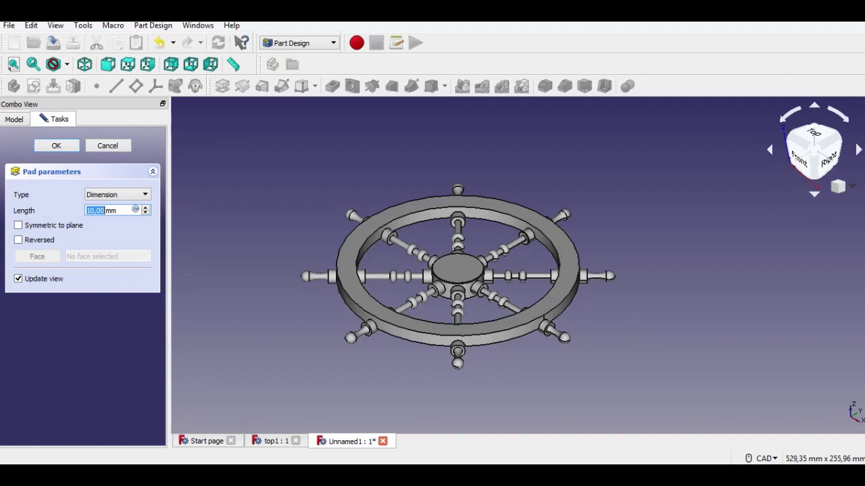
pyautogui.click(19, 226)
pyautogui.click(18, 225)
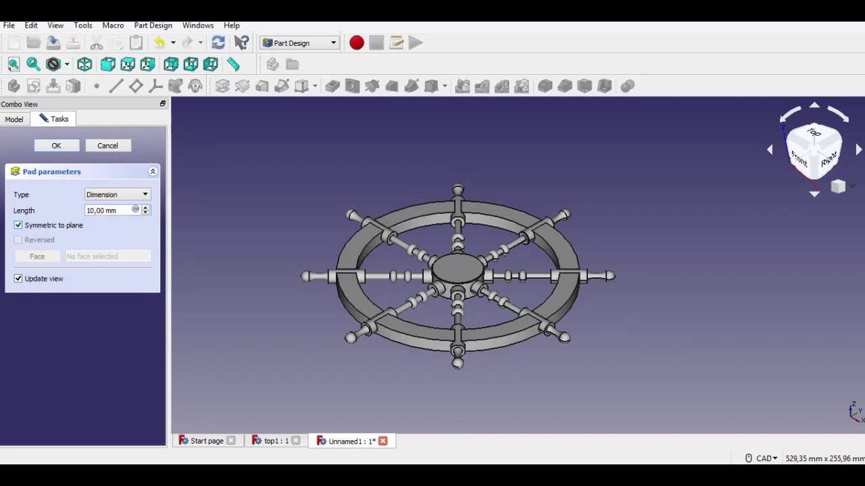
pyautogui.click(18, 225)
pyautogui.moveTo(118, 211); pyautogui.dragTo(85, 211)
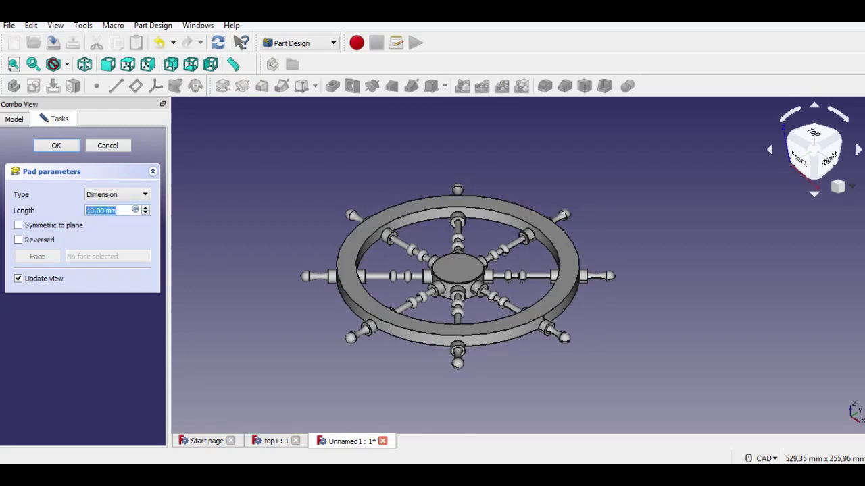
pyautogui.write('1')
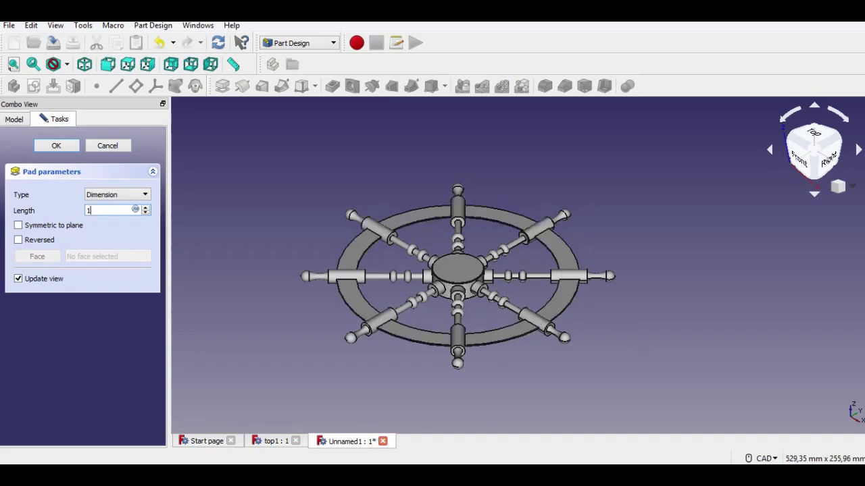
pyautogui.write('3')
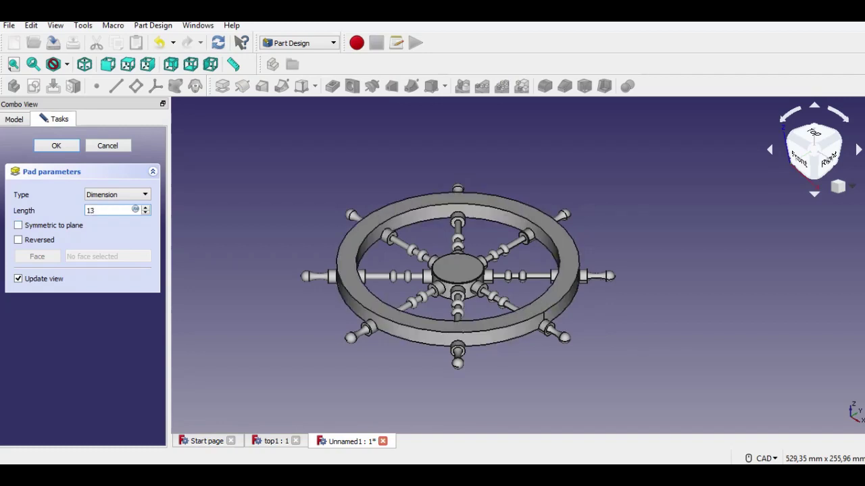
pyautogui.press('Tab')
pyautogui.press('space')
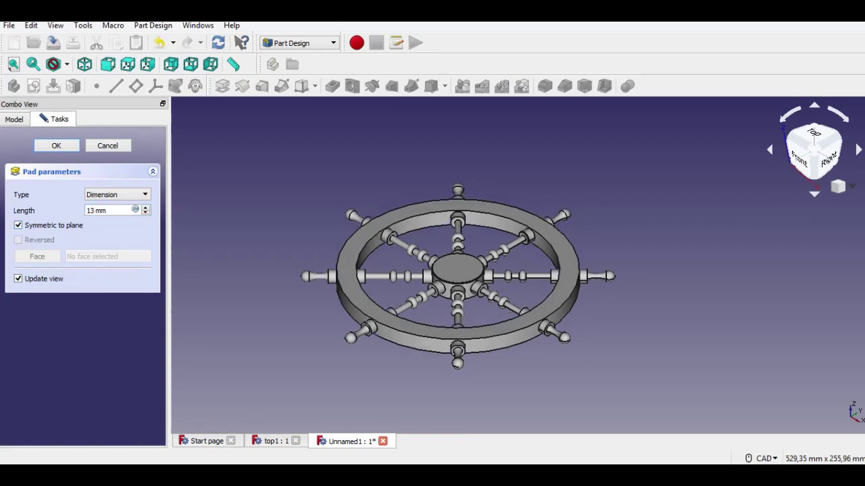
pyautogui.moveTo(392, 304)
pyautogui.mouseDown(button='middle')
pyautogui.moveTo(459, 271)
pyautogui.moveTo(497, 233)
pyautogui.moveTo(406, 304)
pyautogui.mouseUp(button='middle')
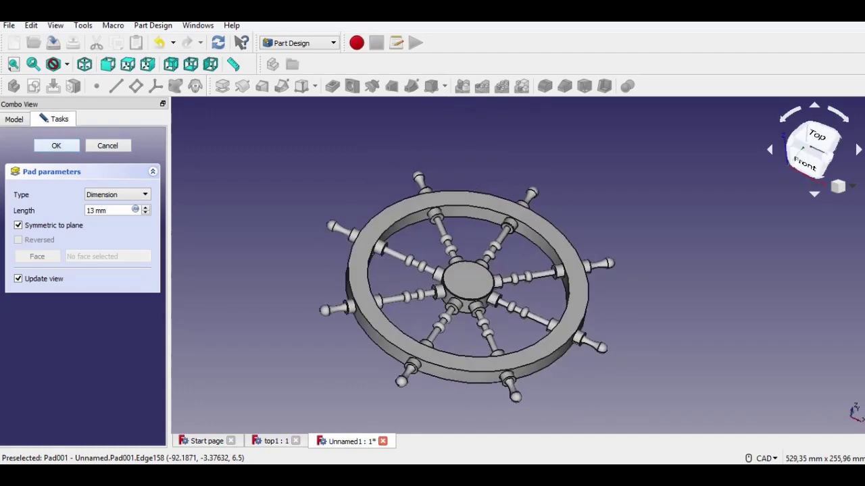
pyautogui.click(56, 146)
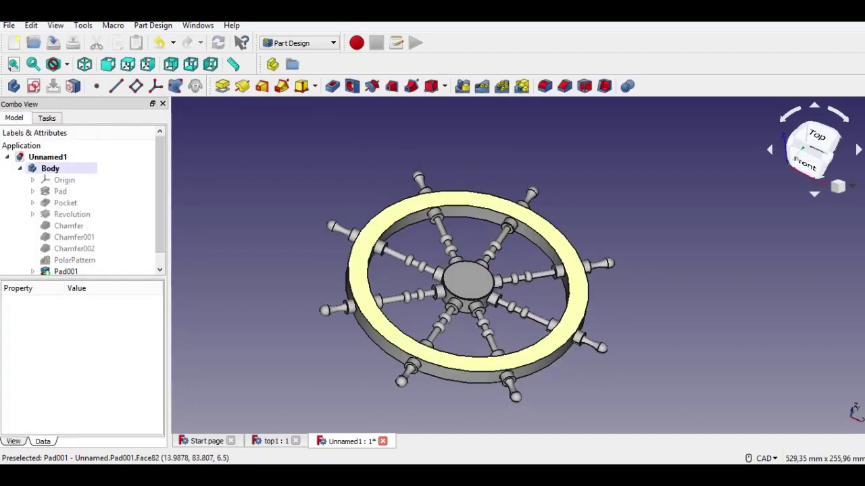
# Chamfer the outer circular edge of the rim's upper face by 1 mm
pyautogui.moveTo(443, 193)
pyautogui.mouseDown(button='middle')
pyautogui.moveTo(466, 129)
pyautogui.moveTo(443, 186)
pyautogui.mouseUp(button='middle')
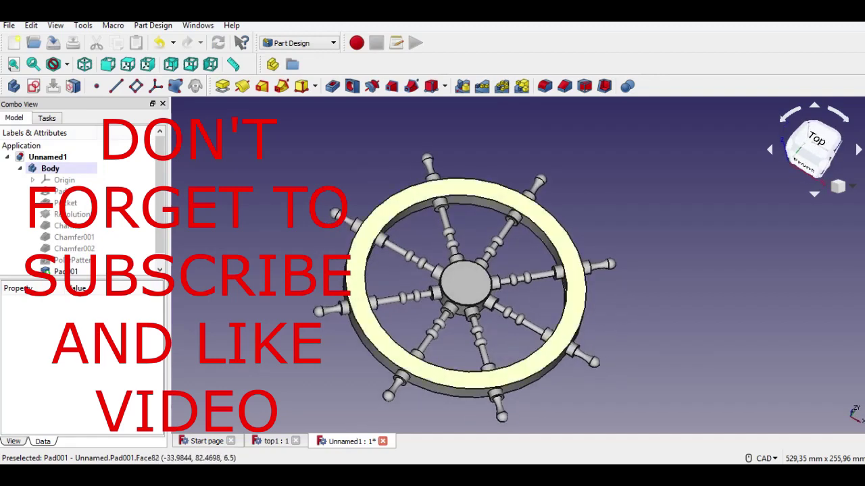
pyautogui.click(484, 181)
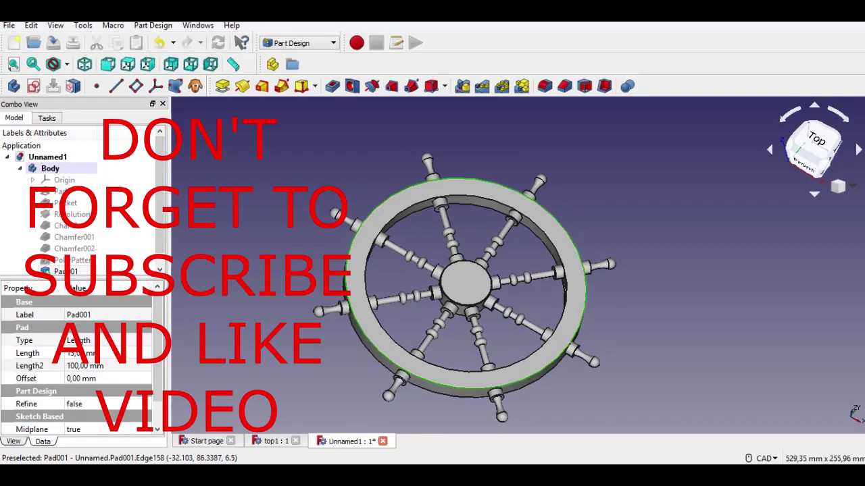
pyautogui.click(565, 85)
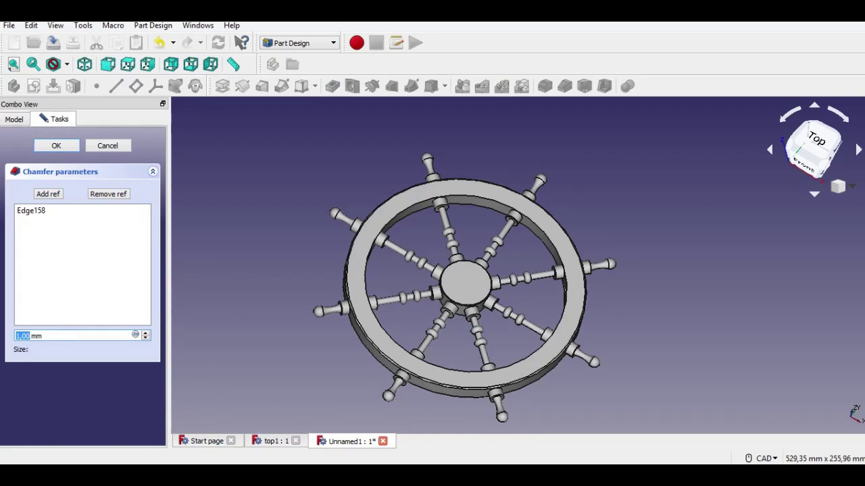
pyautogui.click(57, 146)
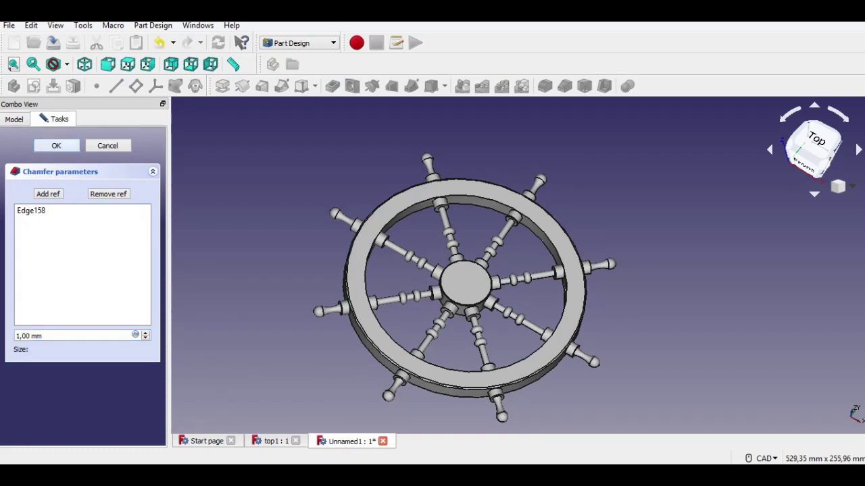
pyautogui.press('Return')
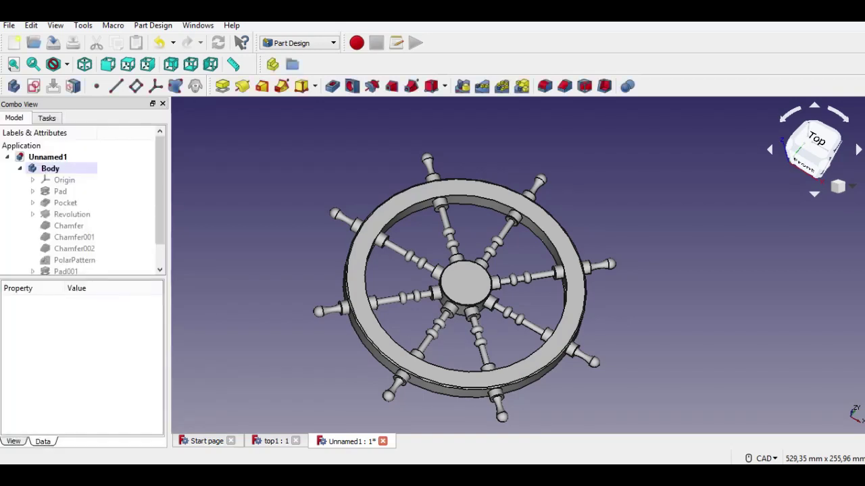
# Create a new sketch on the flat underside face of the outer rim
pyautogui.moveTo(466, 352); pyautogui.dragTo(540, 169, button='middle')
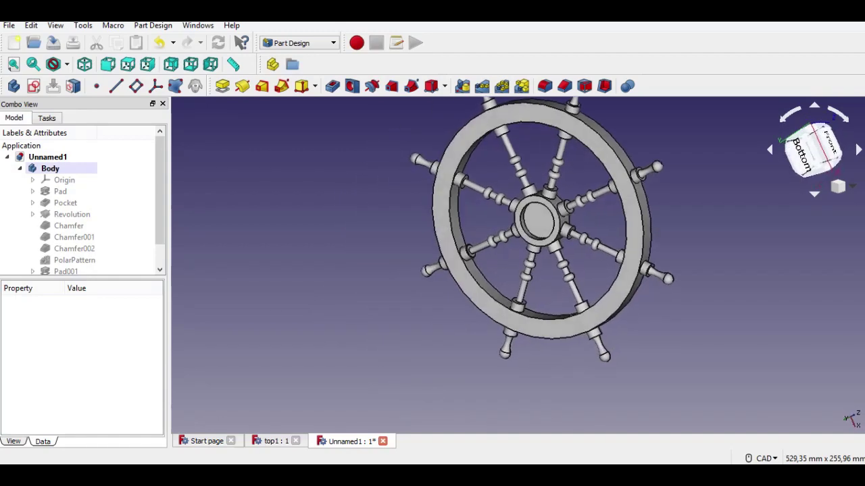
pyautogui.moveTo(540, 205); pyautogui.dragTo(554, 207, button='middle')
pyautogui.click(584, 114)
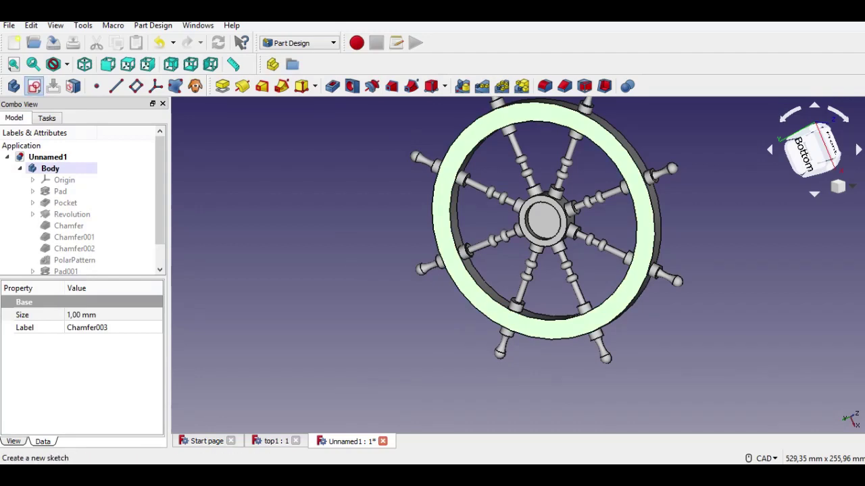
pyautogui.click(34, 85)
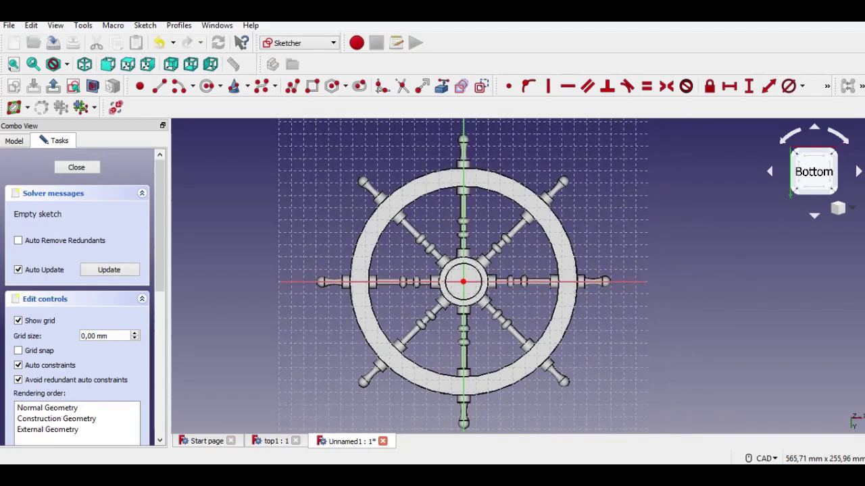
# Draw a rectangle about 13.7 mm by 4.9 mm on the rim, straddling the vertical axis below the upper handle
pyautogui.scroll(2, 453, 182)
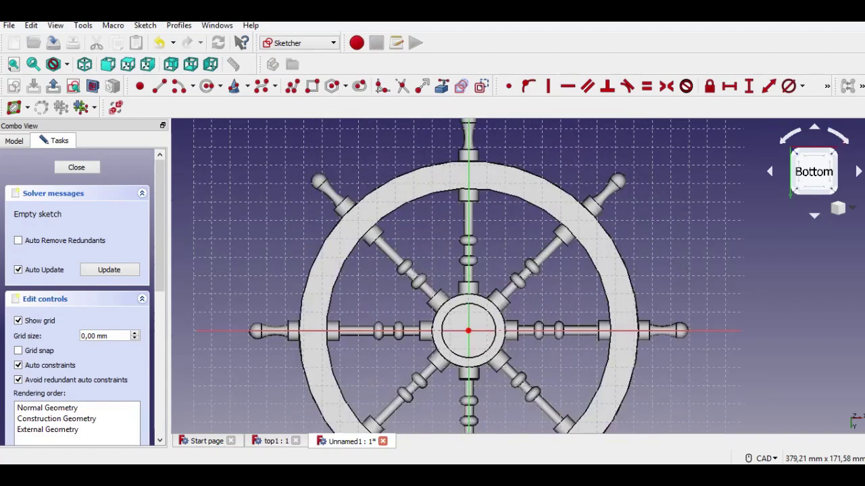
pyautogui.scroll(-2, 482, 215)
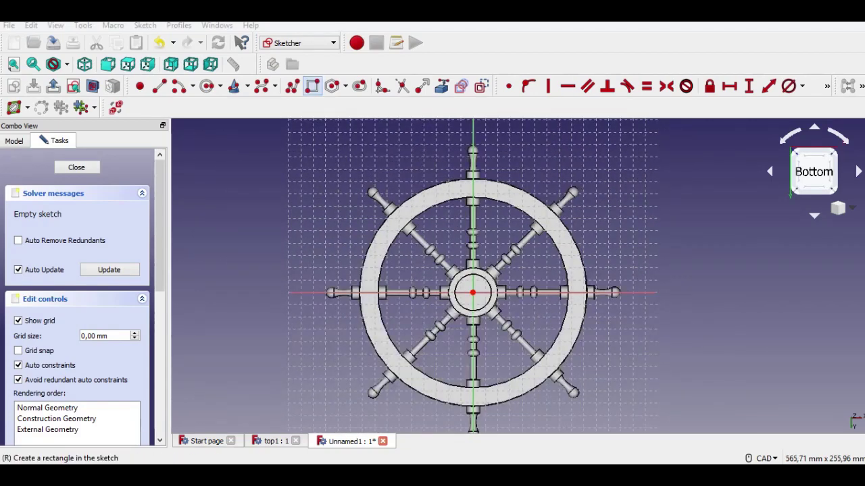
pyautogui.scroll(4, 466, 165)
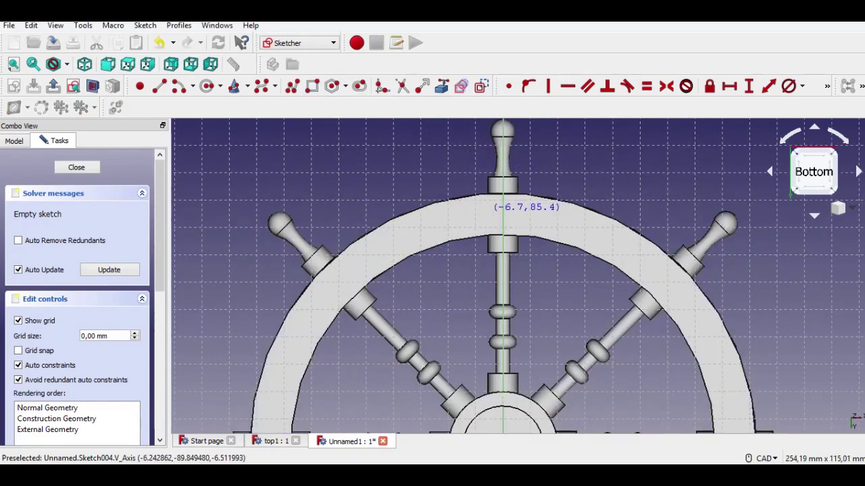
pyautogui.click(484, 210)
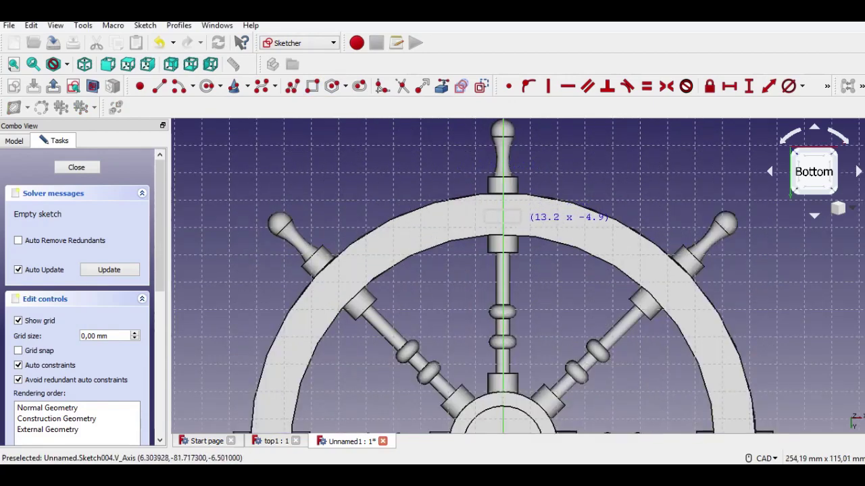
pyautogui.click(523, 222)
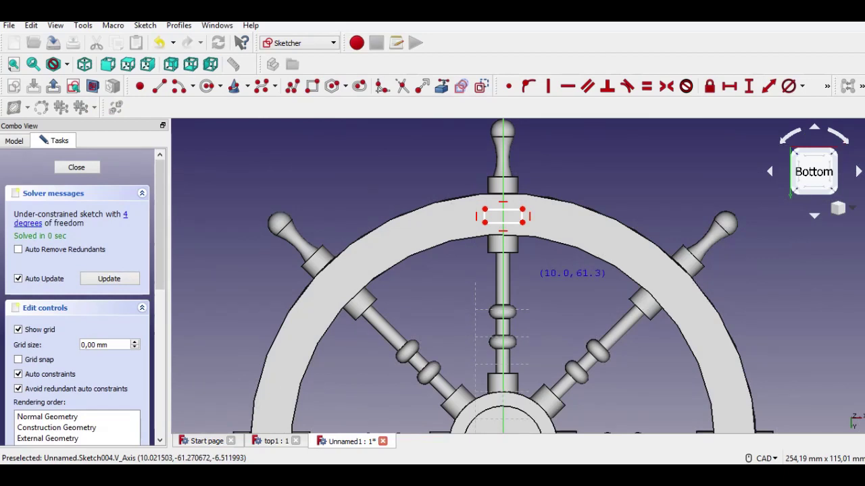
pyautogui.press('Escape')
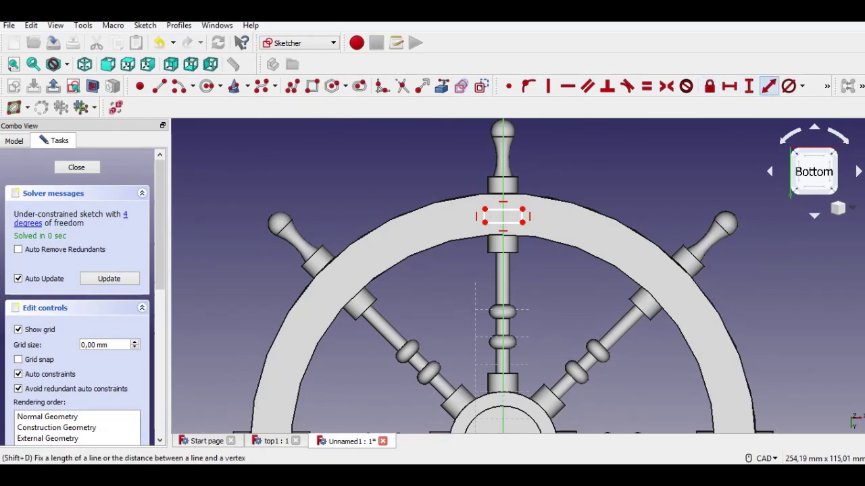
# Constrain the rectangle's width to 3.37 mm and its height to 2 mm
pyautogui.click(768, 86)
pyautogui.click(503, 210)
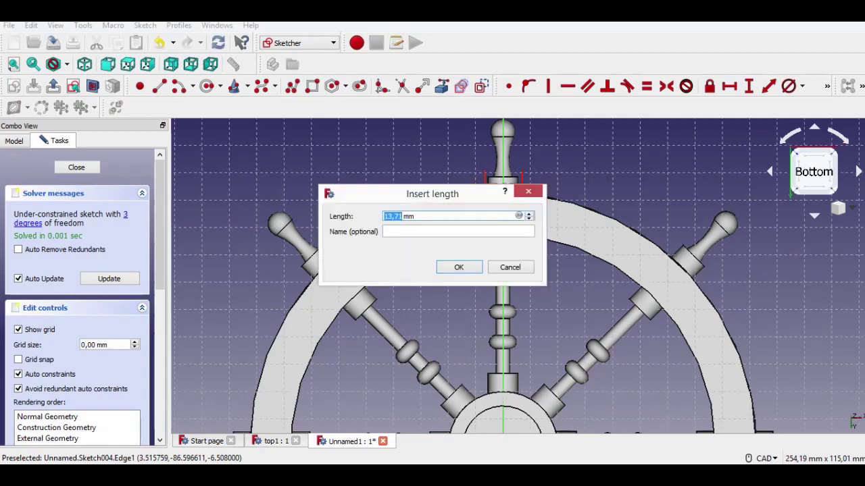
pyautogui.write('3,')
pyautogui.write('75')
pyautogui.press('Return')
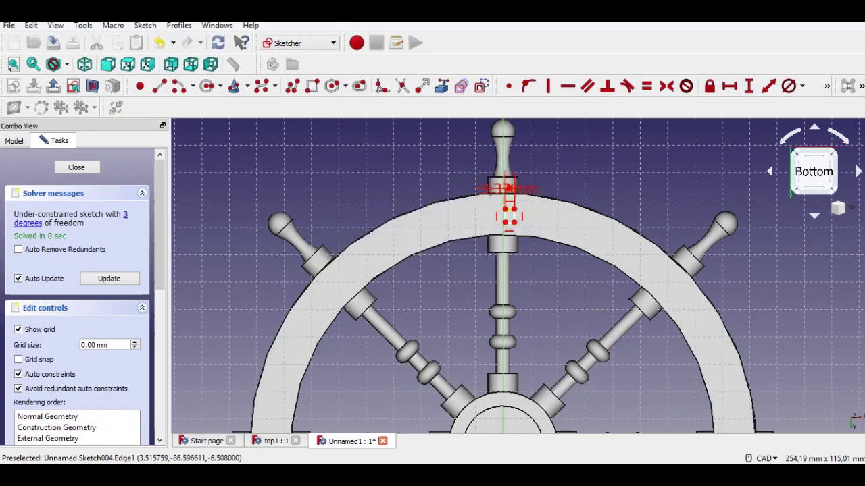
pyautogui.scroll(5, 510, 211)
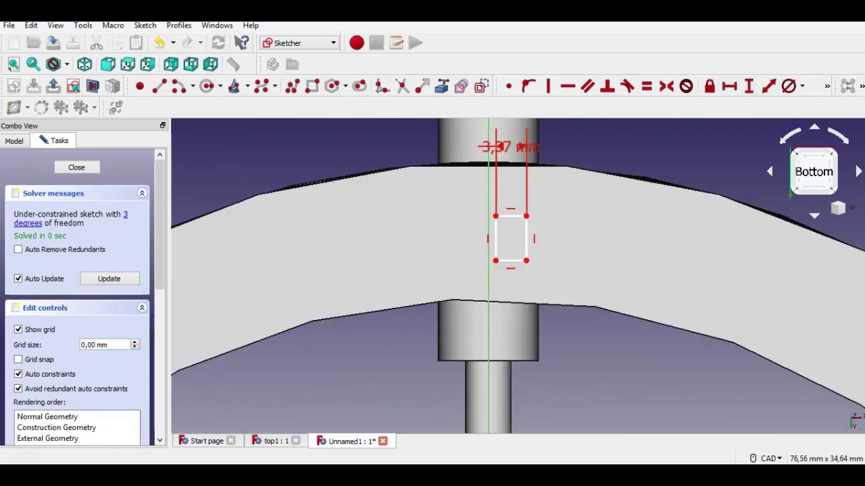
pyautogui.click(526, 238)
pyautogui.write('i')
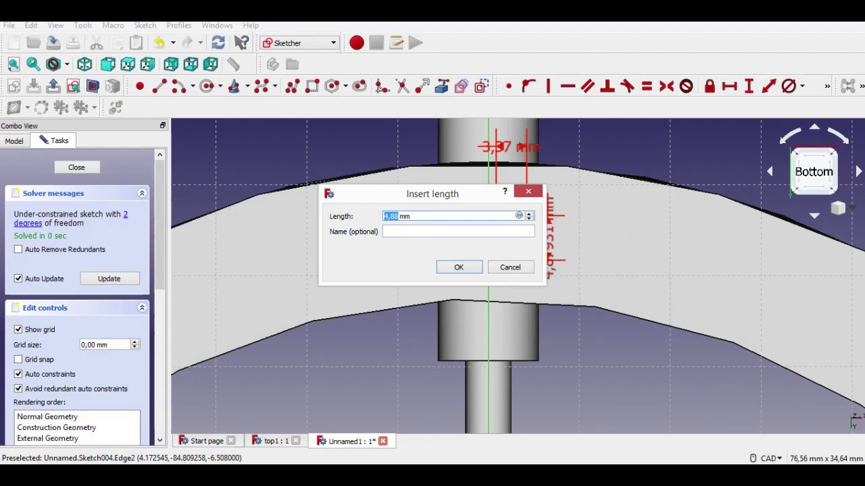
pyautogui.write('2')
pyautogui.press('Return')
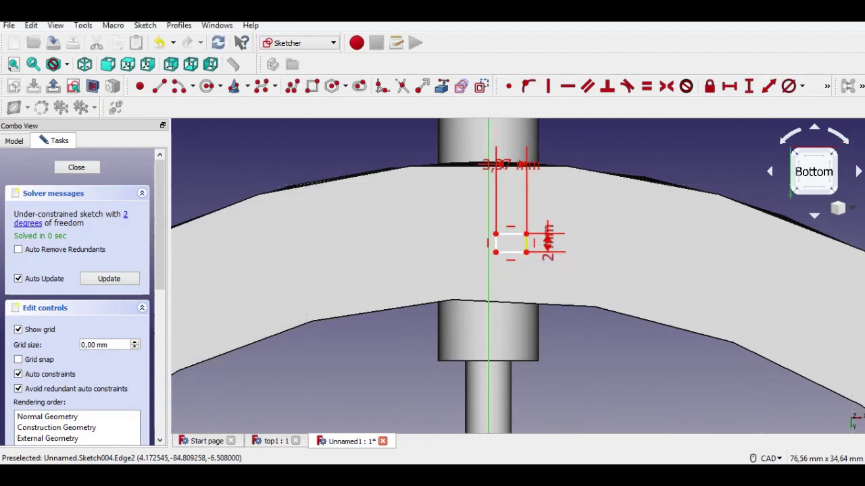
# Move the rectangle onto the vertical axis and fix its lower-right corner at a horizontal distance of 1.67 mm
pyautogui.moveTo(511, 233); pyautogui.dragTo(489, 232)
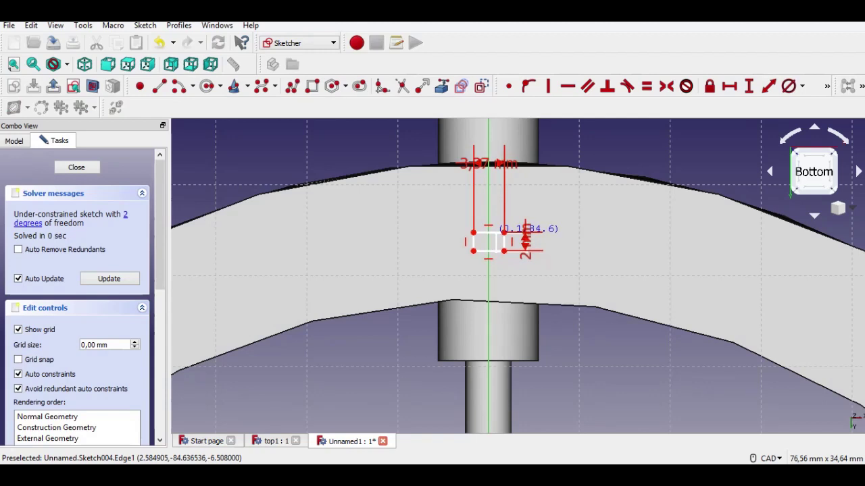
pyautogui.scroll(-3, 525, 391)
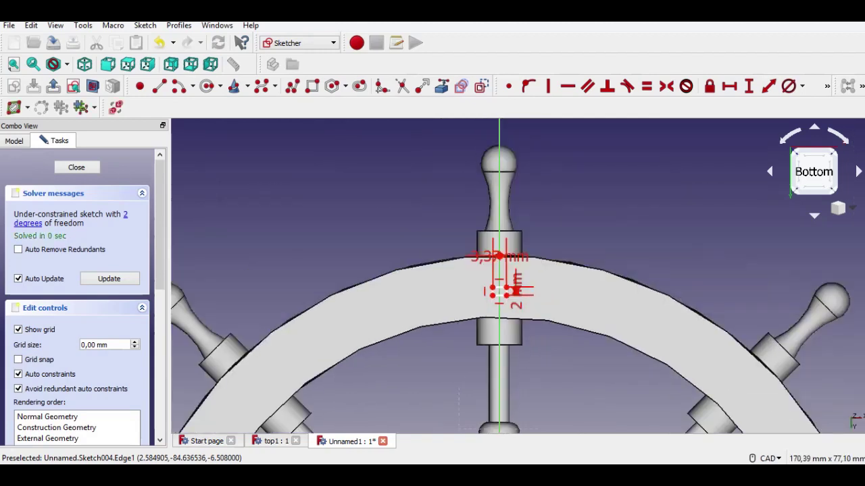
pyautogui.scroll(-5, 496, 284)
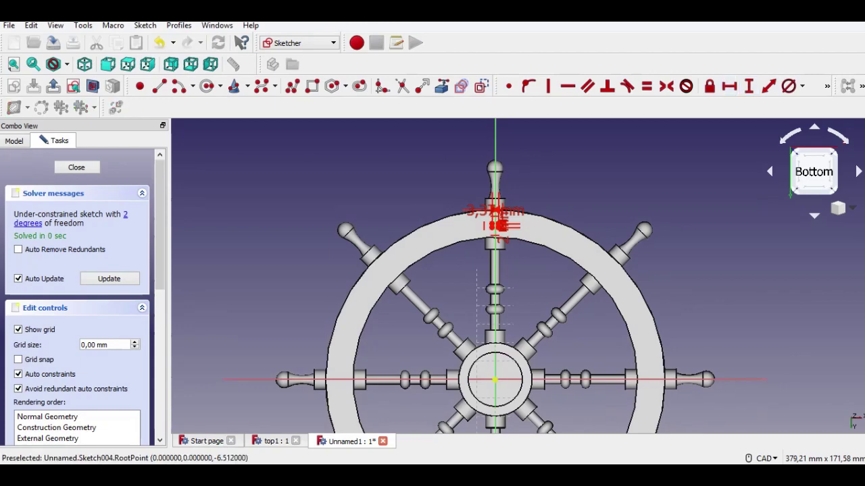
pyautogui.scroll(8, 495, 216)
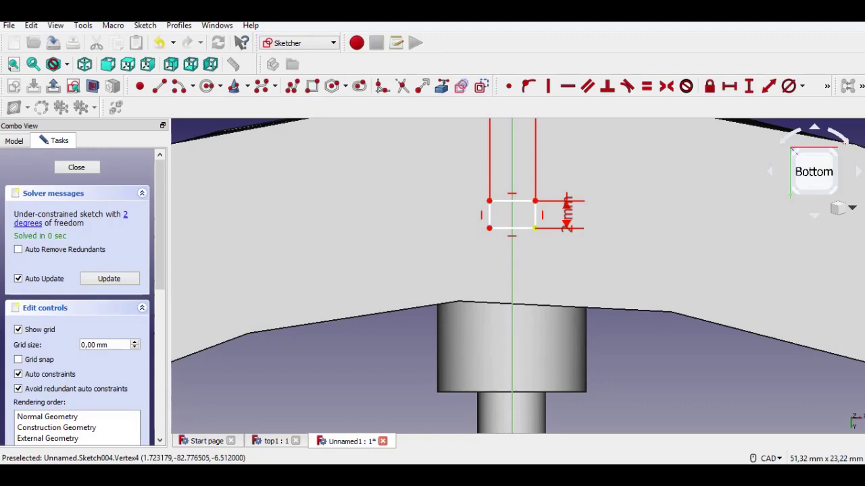
pyautogui.click(535, 228)
pyautogui.hotkey('shift', 'h')
pyautogui.write('1,67')
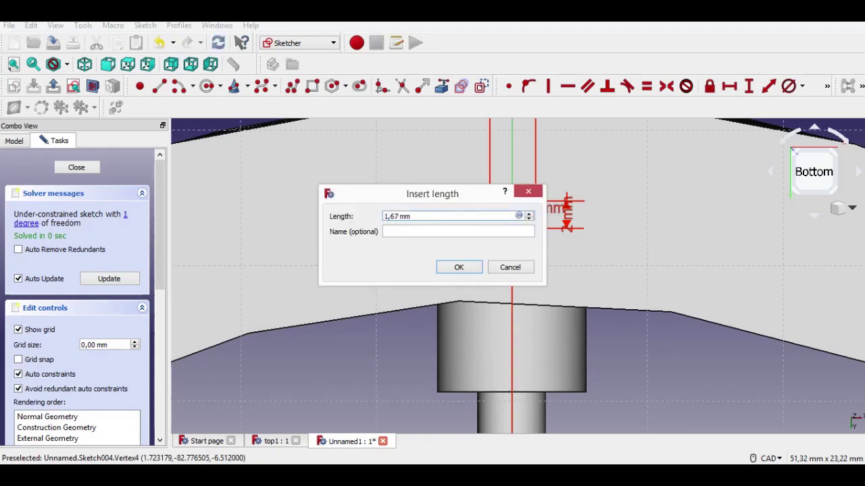
pyautogui.press('Return')
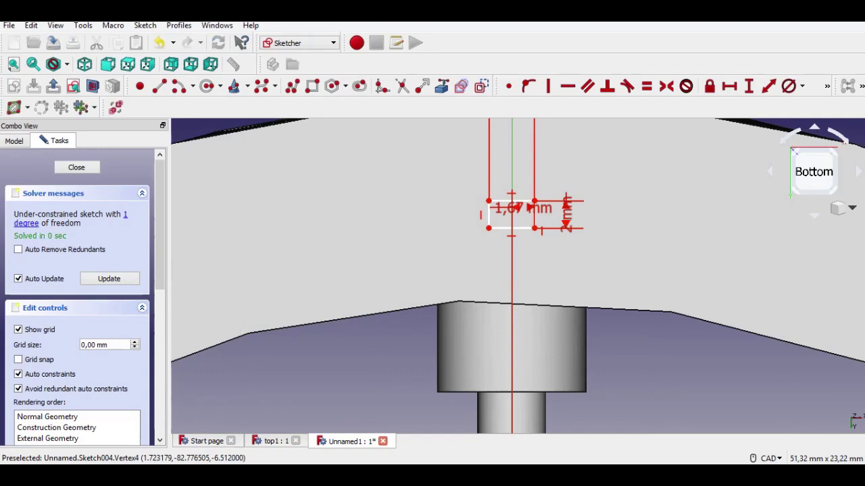
# Constrain the vertical distance between the rectangle's lower-left corner and the origin to 84 mm
pyautogui.scroll(-2, 533, 259)
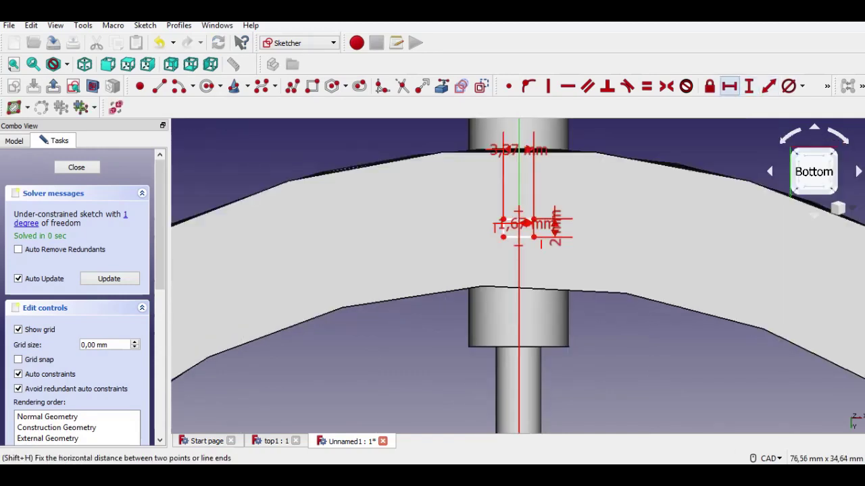
pyautogui.click(749, 86)
pyautogui.click(504, 237)
pyautogui.moveTo(504, 238); pyautogui.dragTo(510, 126, button='middle')
pyautogui.scroll(-5, 510, 125)
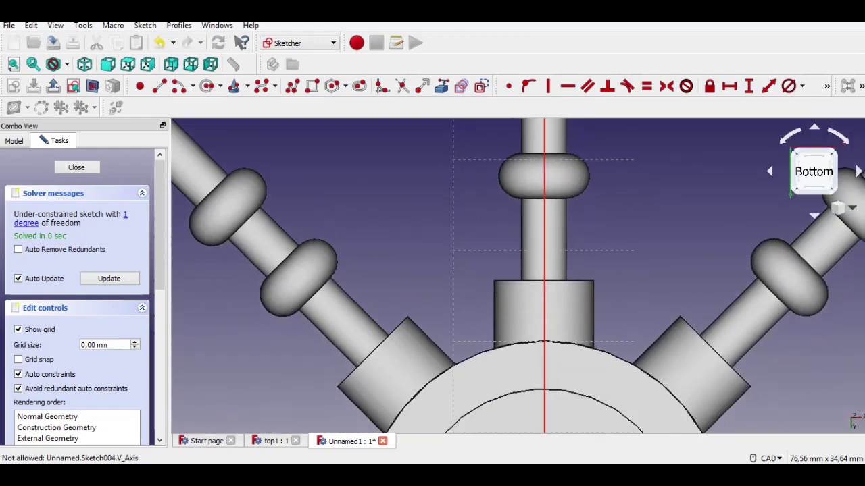
pyautogui.click(552, 323)
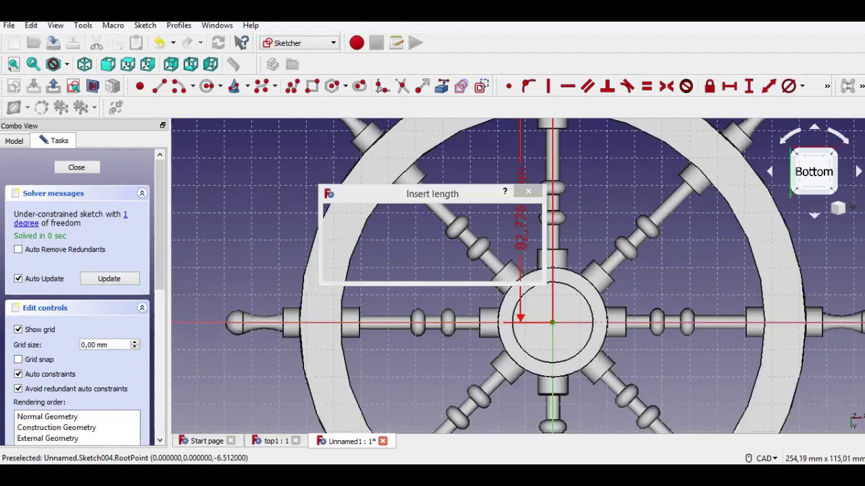
pyautogui.write('84')
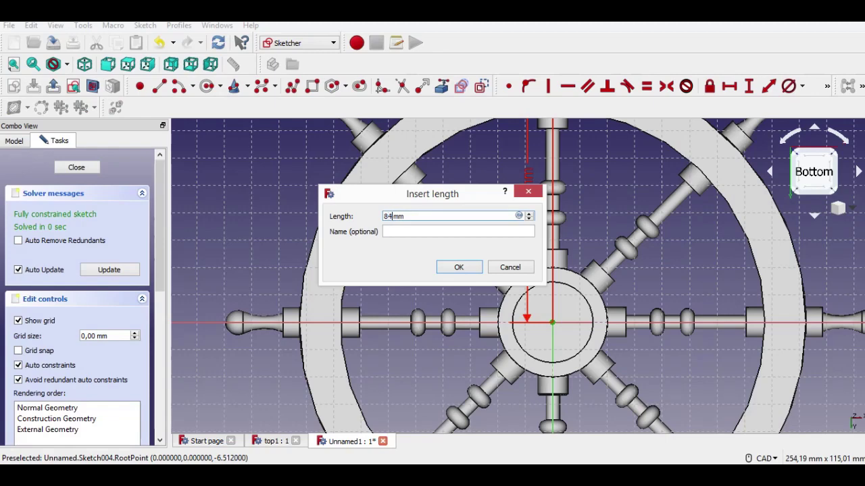
pyautogui.press('Return')
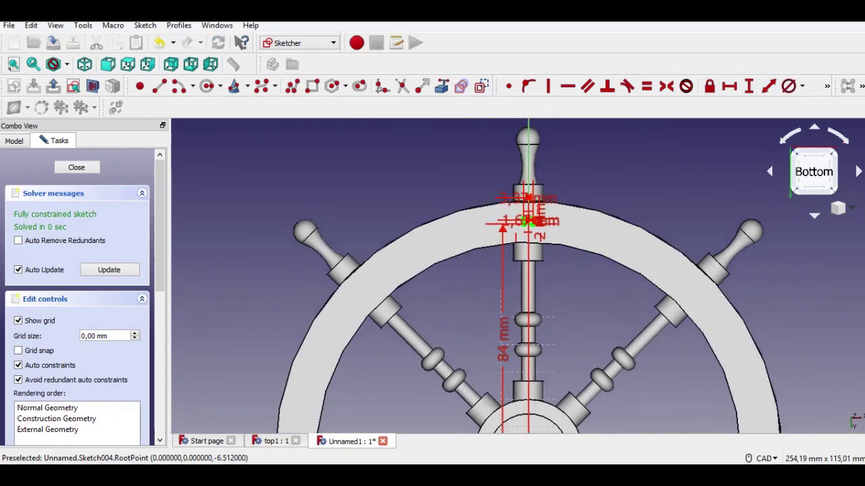
# Set the rectangle's width to 3.34 mm and close the sketch
pyautogui.scroll(2, 551, 244)
pyautogui.scroll(2, 551, 246)
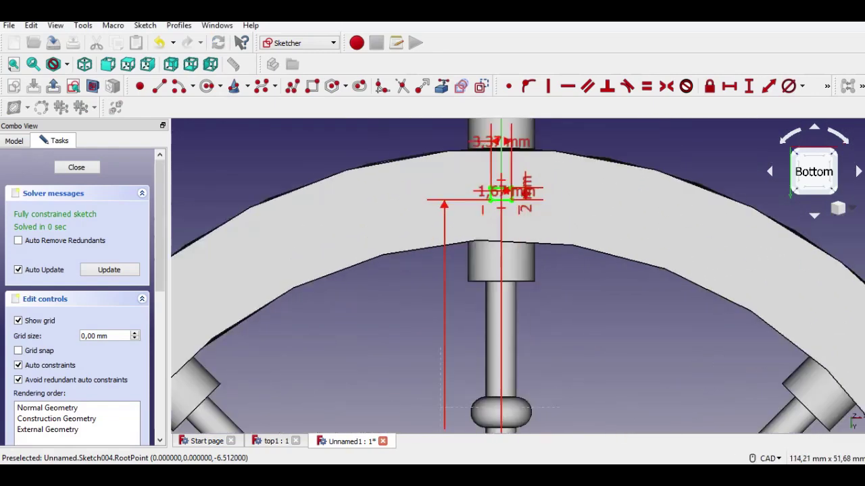
pyautogui.doubleClick(502, 142)
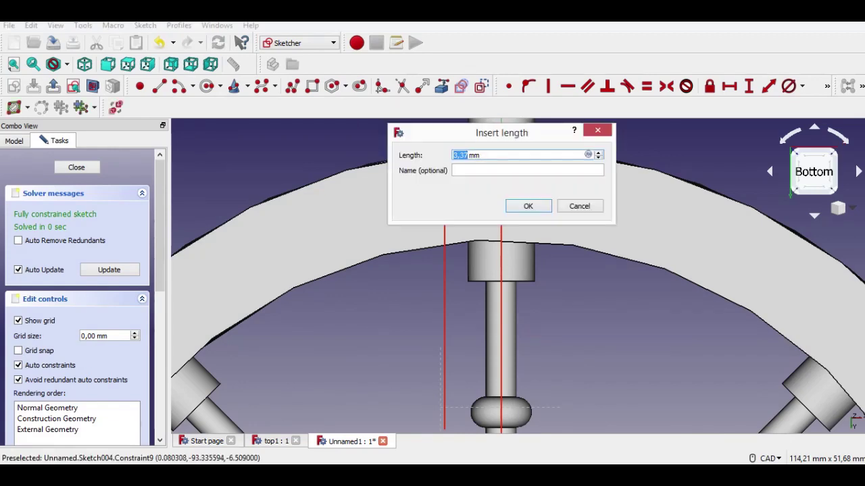
pyautogui.write('3,34')
pyautogui.press('Return')
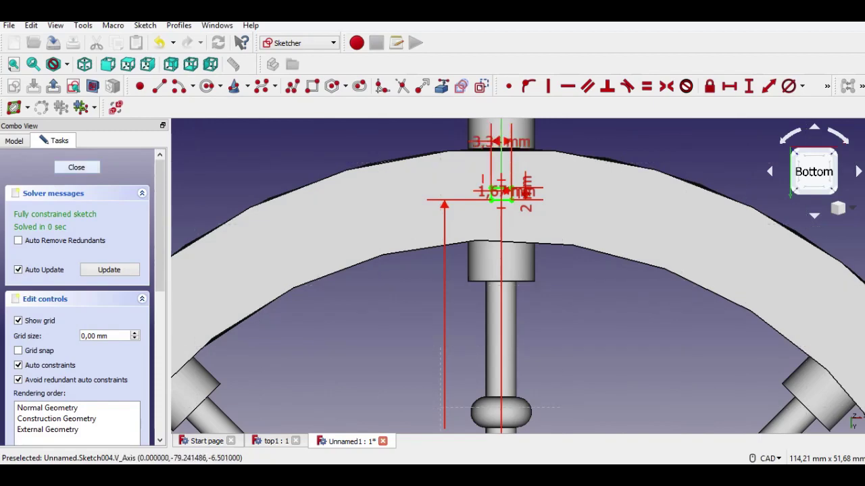
pyautogui.click(77, 167)
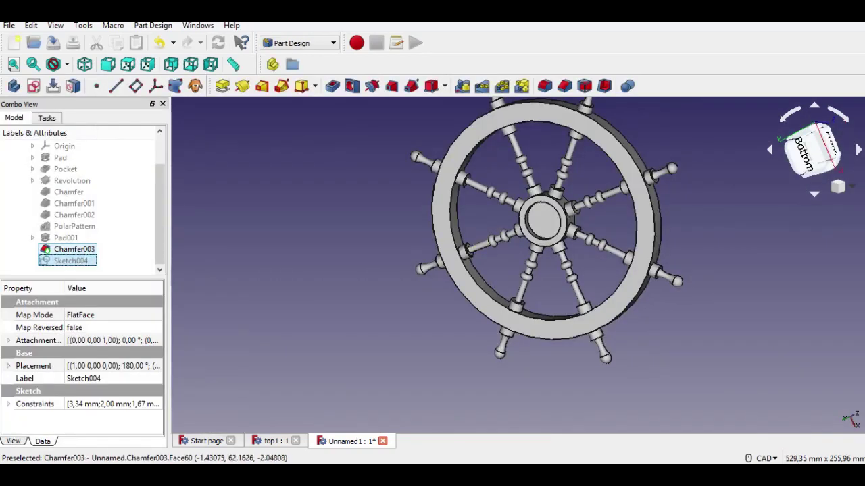
# Try to pad the small rectangle sketch on the rim's underside by 0.5 mm
pyautogui.moveTo(653, 215); pyautogui.dragTo(564, 231, button='middle')
pyautogui.moveTo(608, 160); pyautogui.dragTo(628, 158, button='middle')
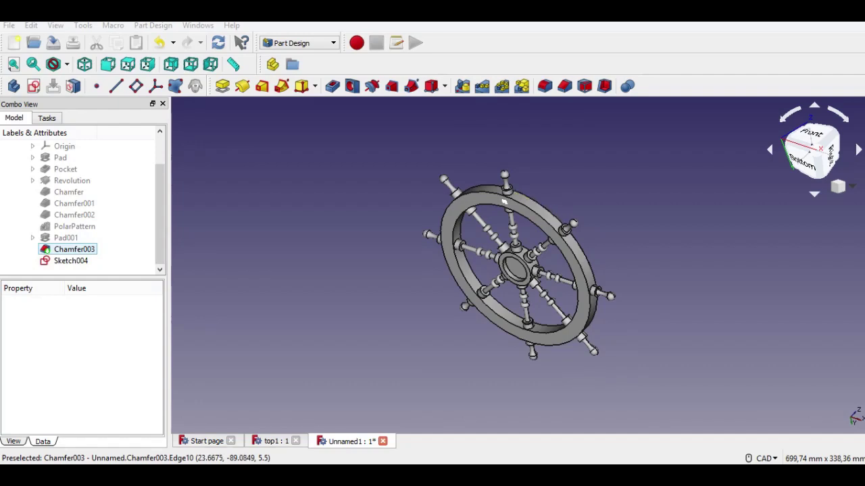
pyautogui.scroll(5, 504, 202)
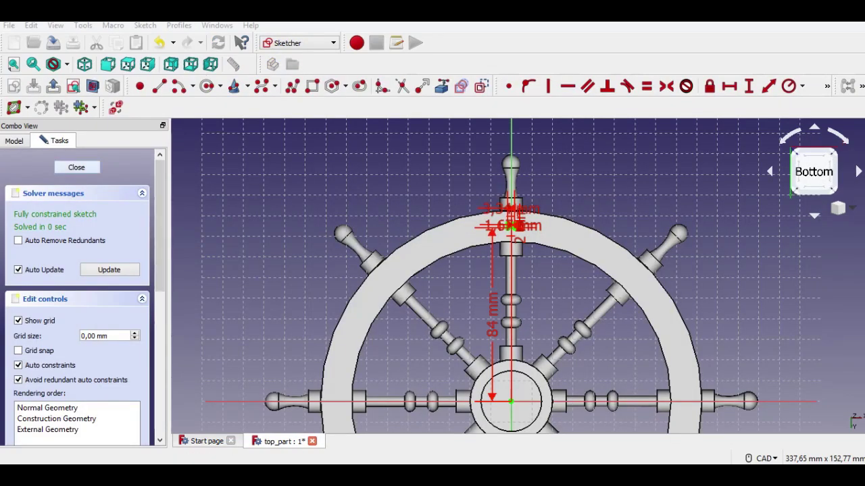
pyautogui.click(77, 167)
pyautogui.moveTo(502, 117); pyautogui.dragTo(477, 173, button='middle')
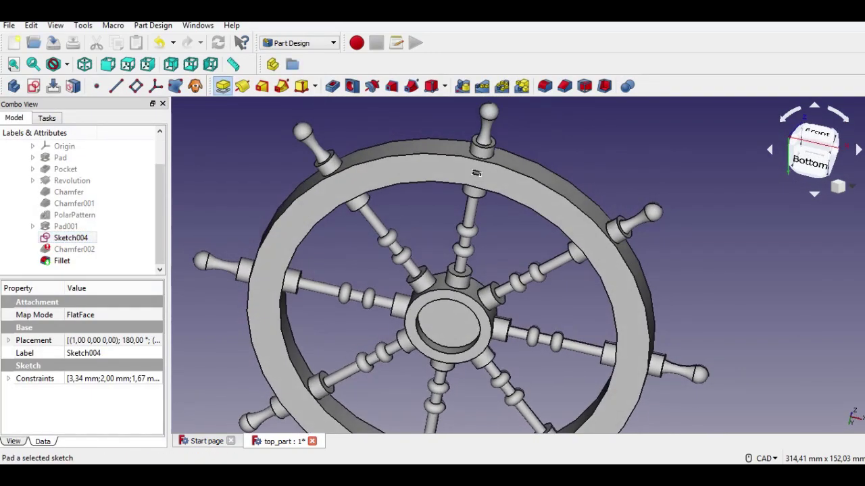
pyautogui.click(223, 86)
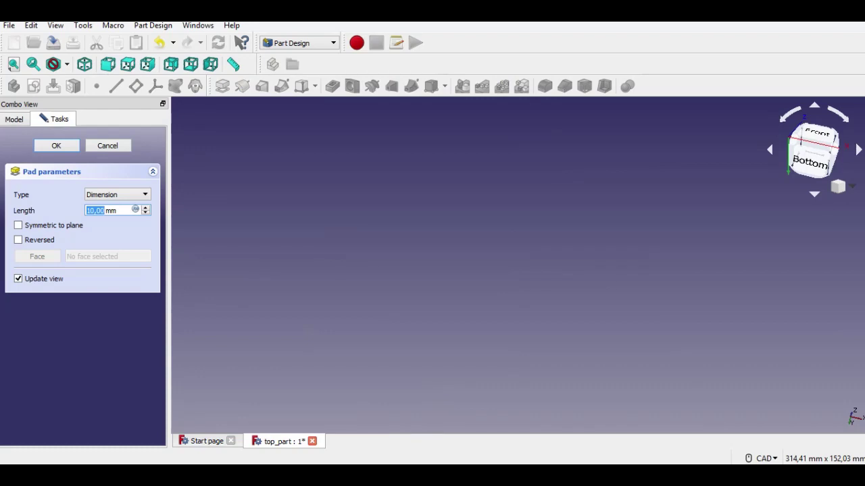
pyautogui.write('0,5')
pyautogui.press('Return')
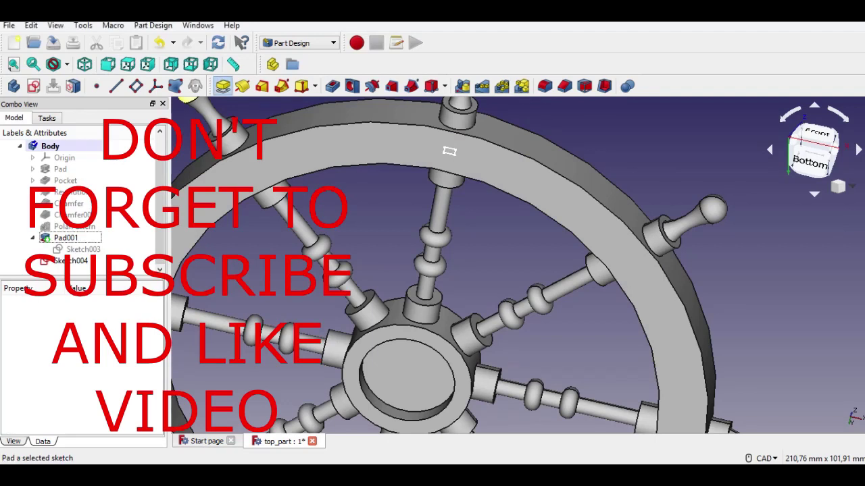
# Pad the small rectangle sketch on the rim's underside by 0.5 mm
pyautogui.click(223, 86)
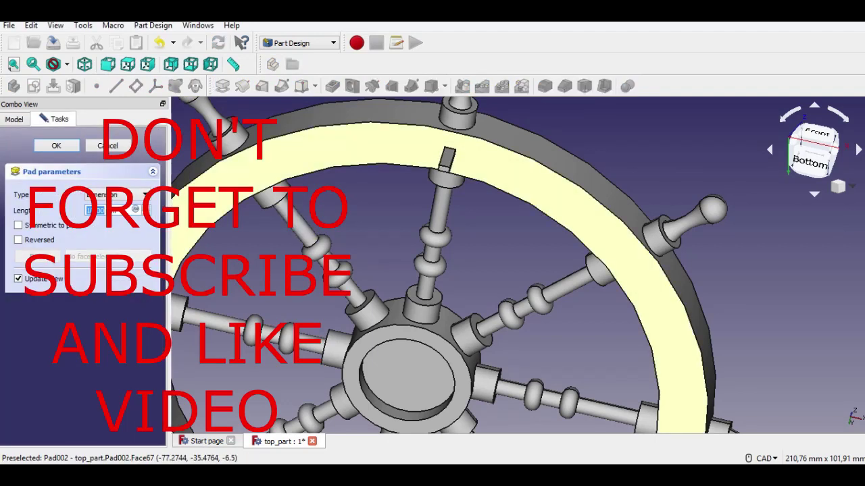
pyautogui.write('0')
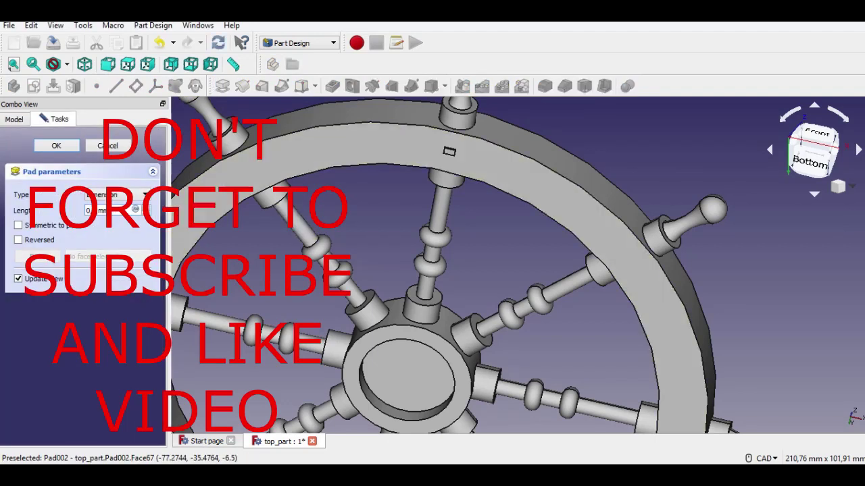
pyautogui.write(',5')
pyautogui.press('Return')
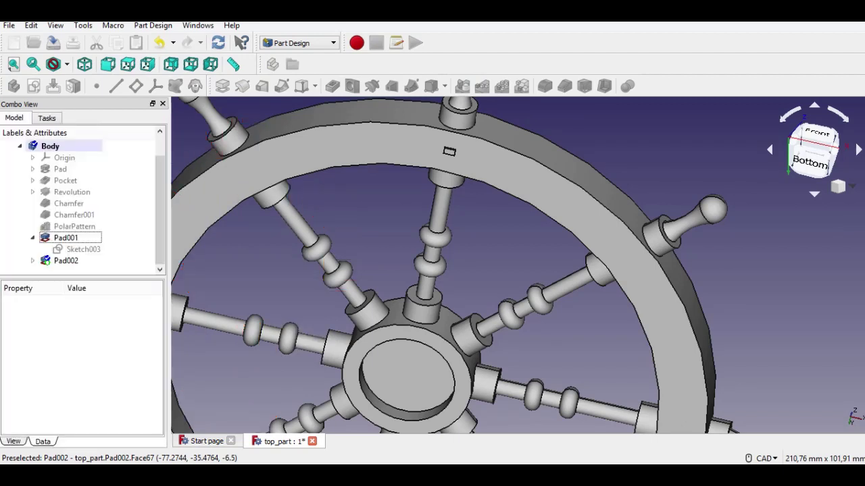
# Polar-pattern the small rectangular pad around the rim with 8 occurrences over 360° about the normal sketch axis
pyautogui.scroll(-3, 455, 265)
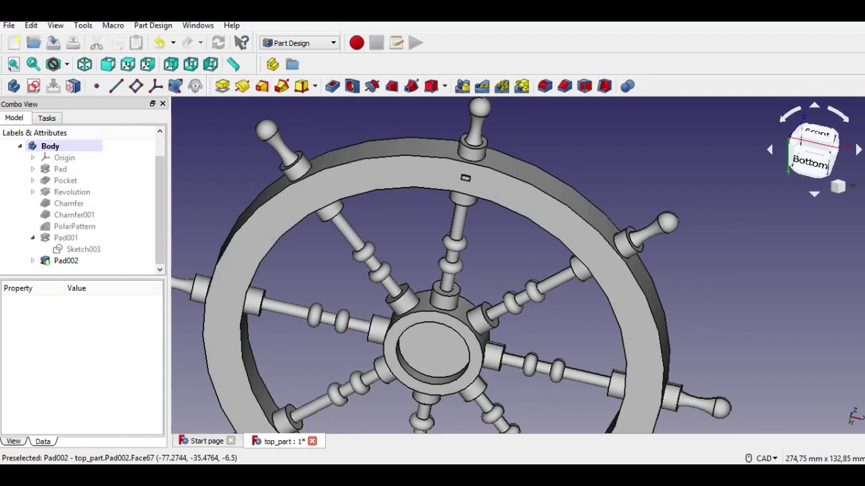
pyautogui.click(66, 261)
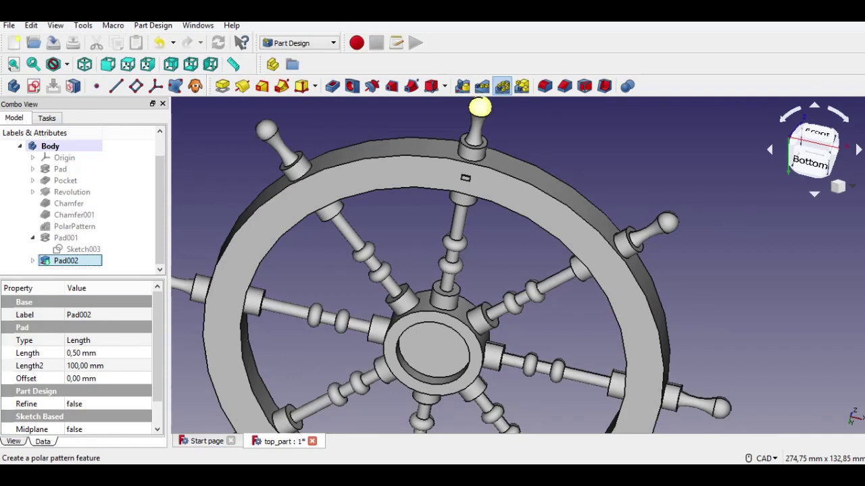
pyautogui.click(502, 86)
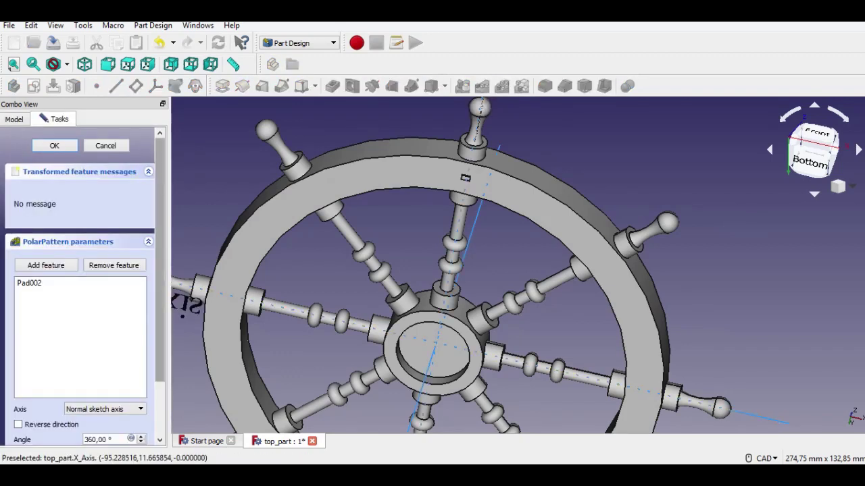
pyautogui.scroll(-2, 280, 306)
pyautogui.moveTo(320, 314); pyautogui.dragTo(363, 255, button='middle')
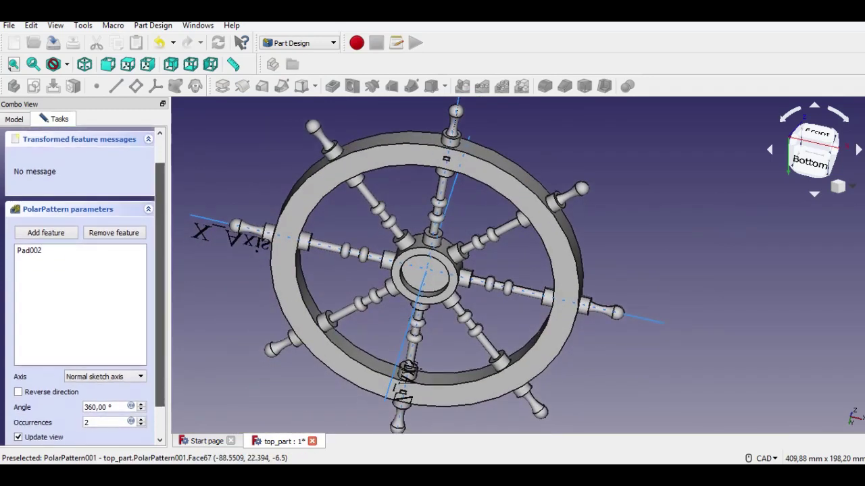
pyautogui.moveTo(93, 415); pyautogui.dragTo(83, 415)
pyautogui.write('8')
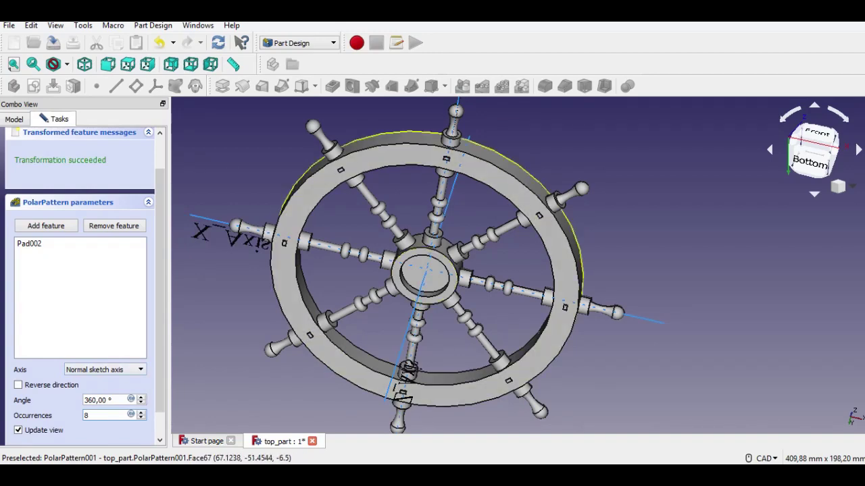
pyautogui.scroll(-2, 618, 251)
pyautogui.moveTo(617, 251); pyautogui.dragTo(613, 193, button='middle')
pyautogui.moveTo(615, 296)
pyautogui.mouseDown(button='middle')
pyautogui.moveTo(610, 291)
pyautogui.moveTo(620, 288)
pyautogui.mouseUp(button='middle')
pyautogui.scroll(2, 610, 290)
pyautogui.moveTo(574, 257); pyautogui.dragTo(588, 287, button='middle')
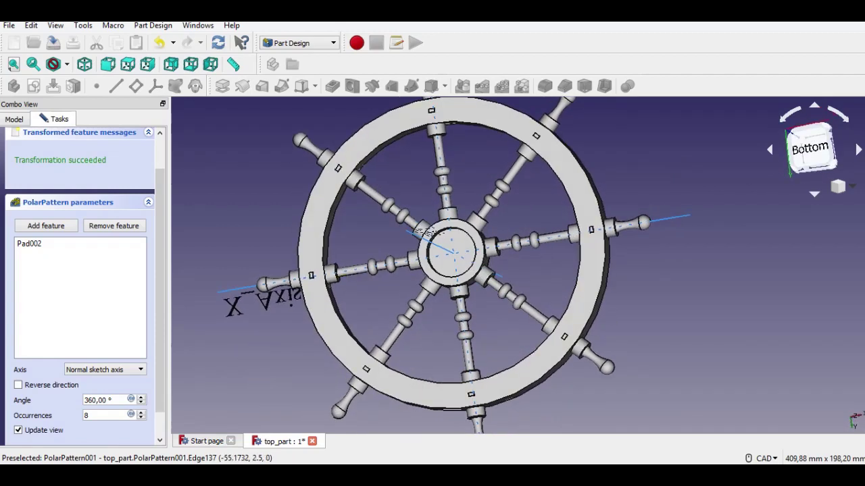
pyautogui.scroll(2, 82, 283)
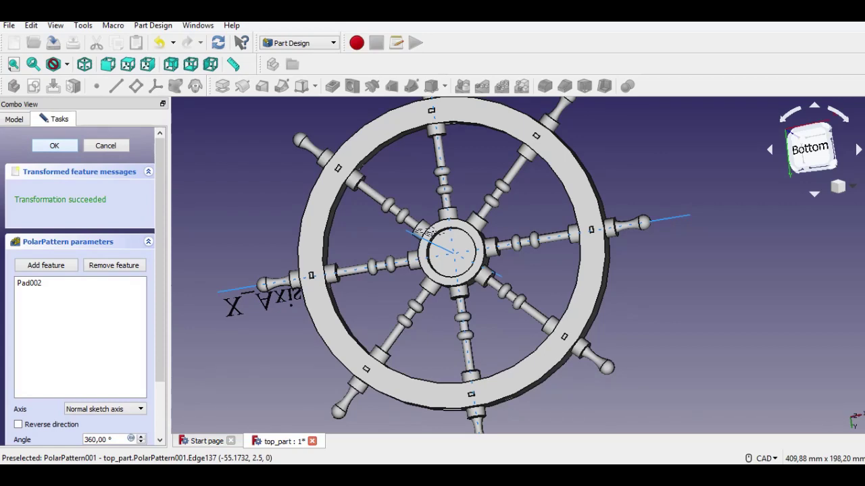
pyautogui.click(54, 145)
pyautogui.moveTo(453, 243); pyautogui.dragTo(534, 256, button='middle')
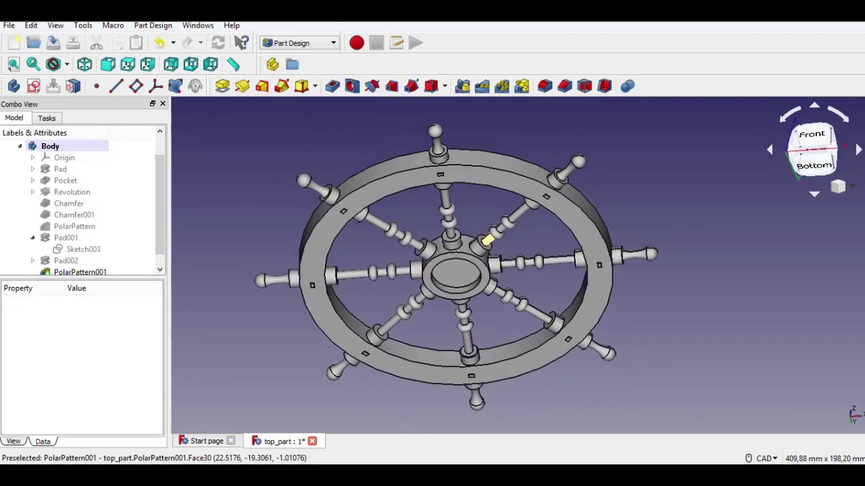
pyautogui.scroll(2, 534, 257)
pyautogui.scroll(-3, 450, 264)
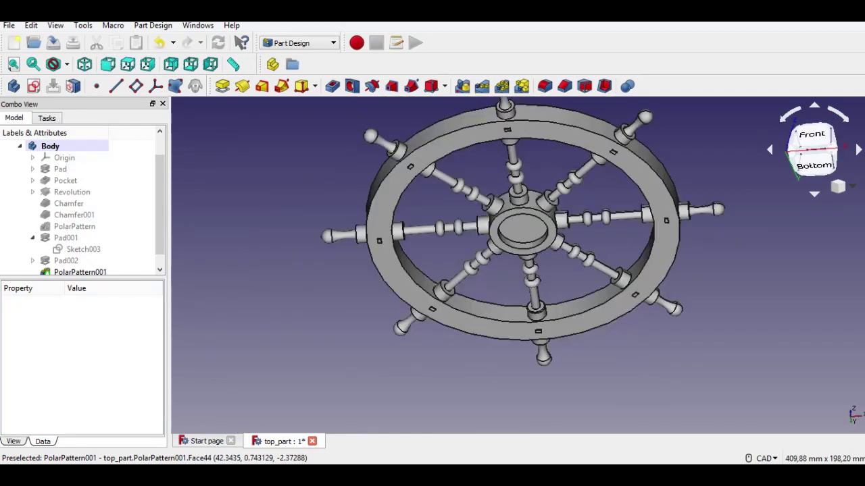
pyautogui.moveTo(449, 265); pyautogui.dragTo(443, 298, button='middle')
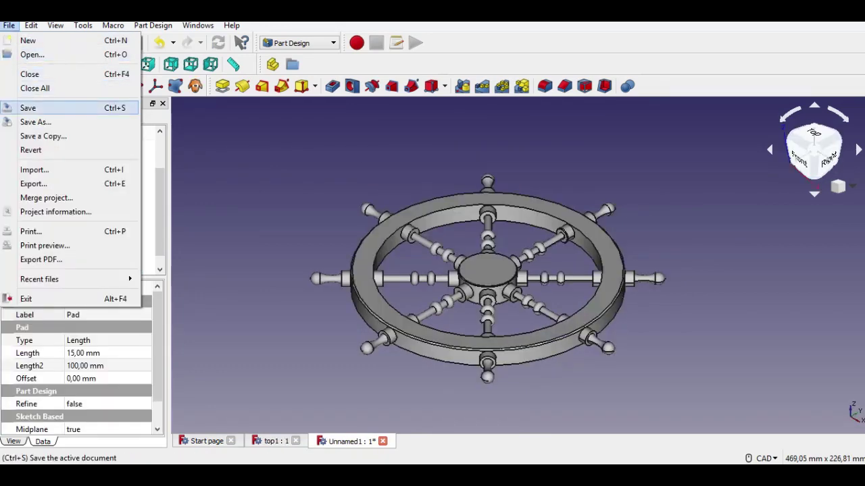
pyautogui.moveTo(55, 25)
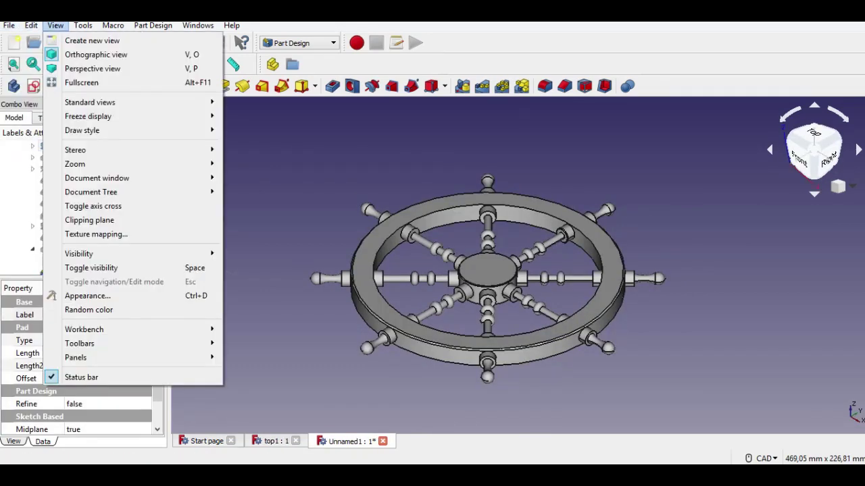
pyautogui.click(277, 155)
pyautogui.click(9, 26)
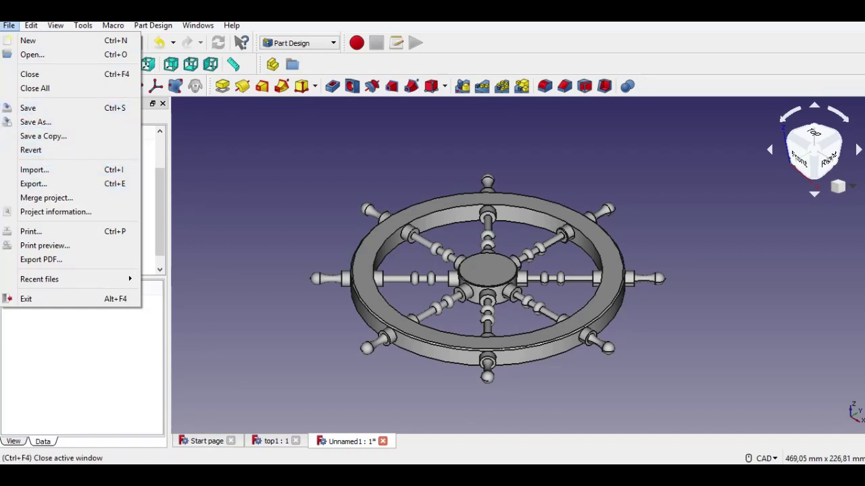
pyautogui.moveTo(83, 25)
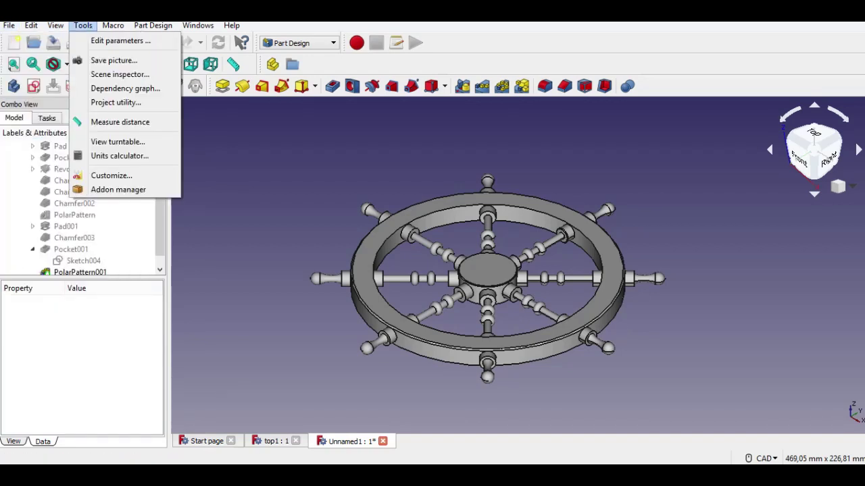